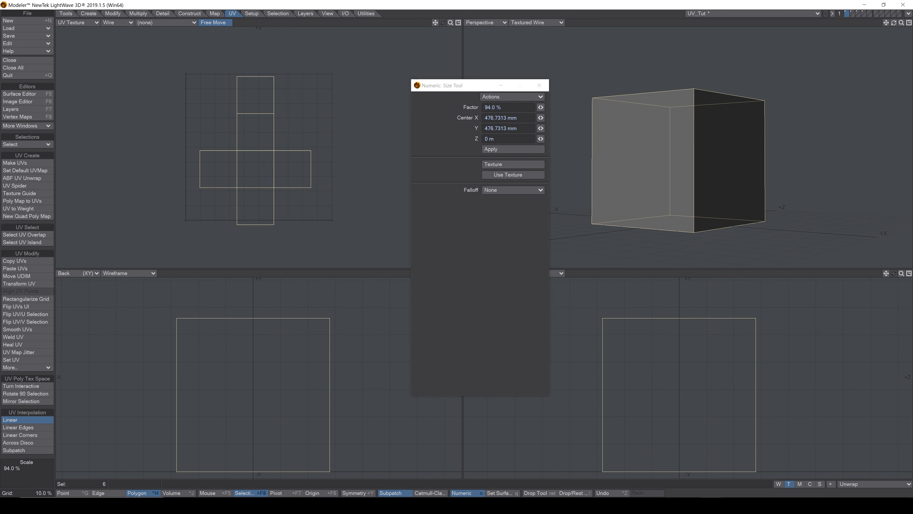
Step: Move the cube's scaled UV layout fully inside the UV grid and finish the selection
key(t)
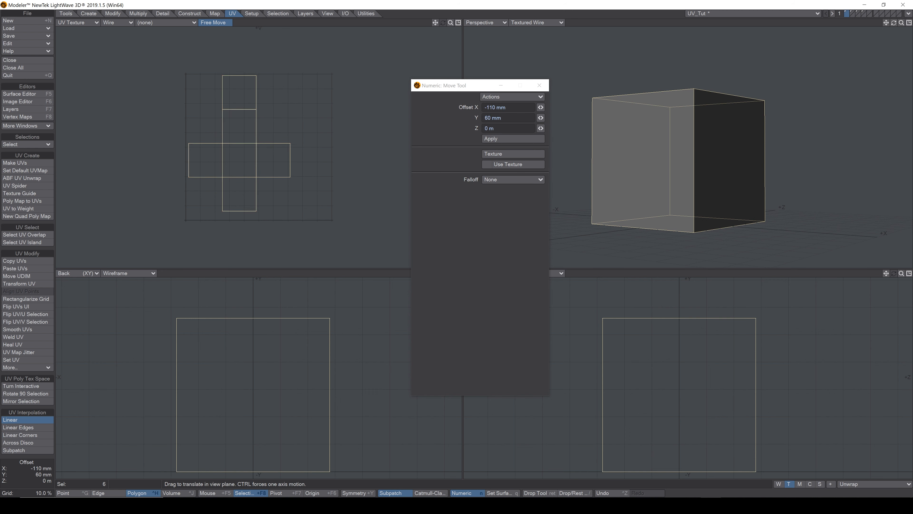
key(Return)
right_drag(139, 108, 141, 7)
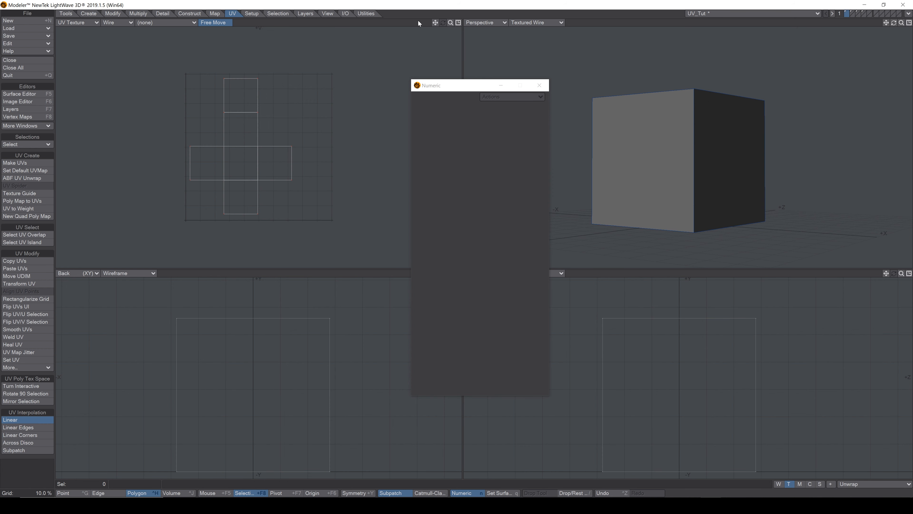
drag(451, 23, 463, 23)
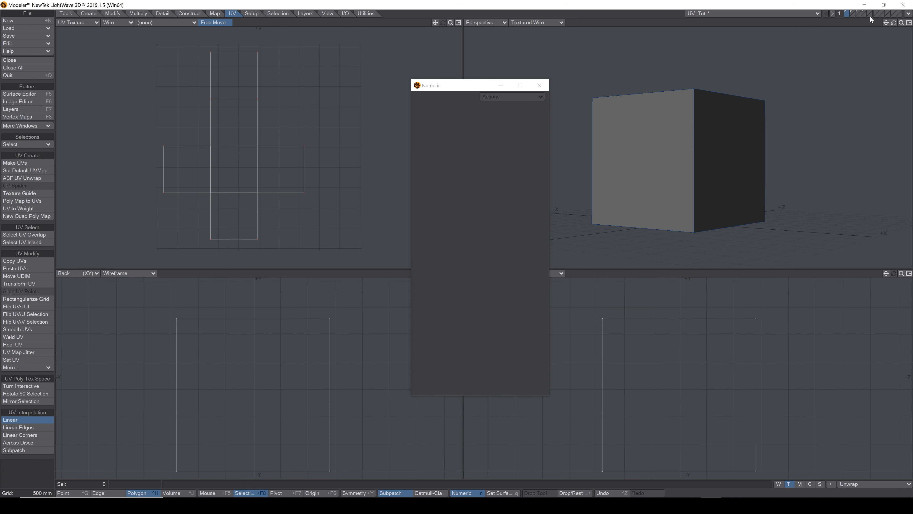
Step: Switch to the second layer with the cylinder and select edges along its top rim in edge mode
click(855, 15)
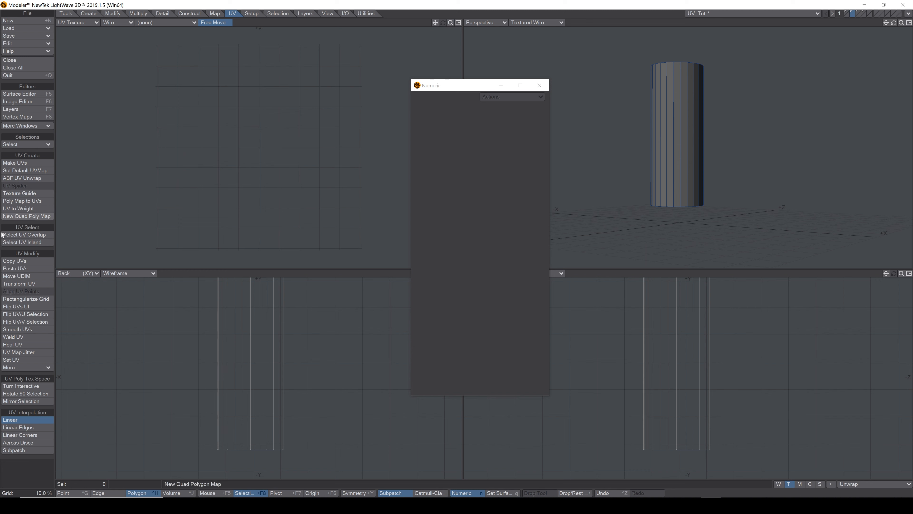
drag(893, 24, 890, 37)
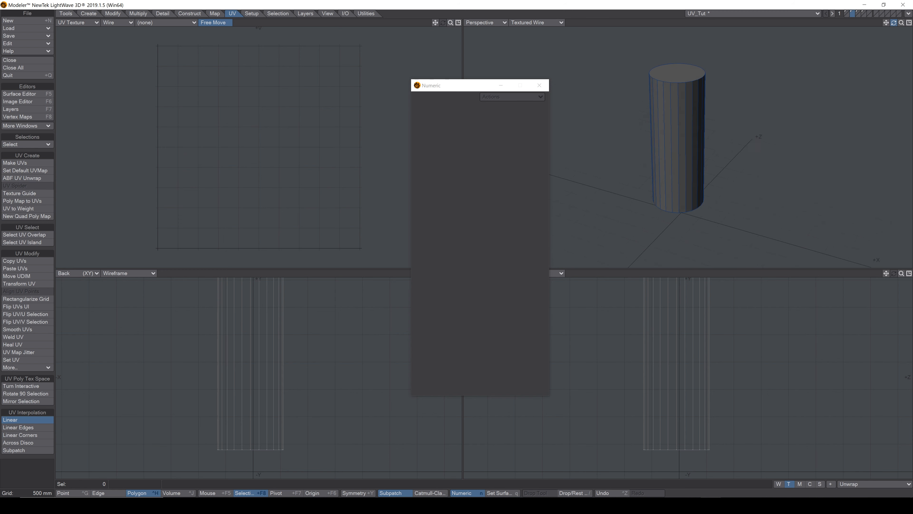
key(space)
key(space)
click(668, 86)
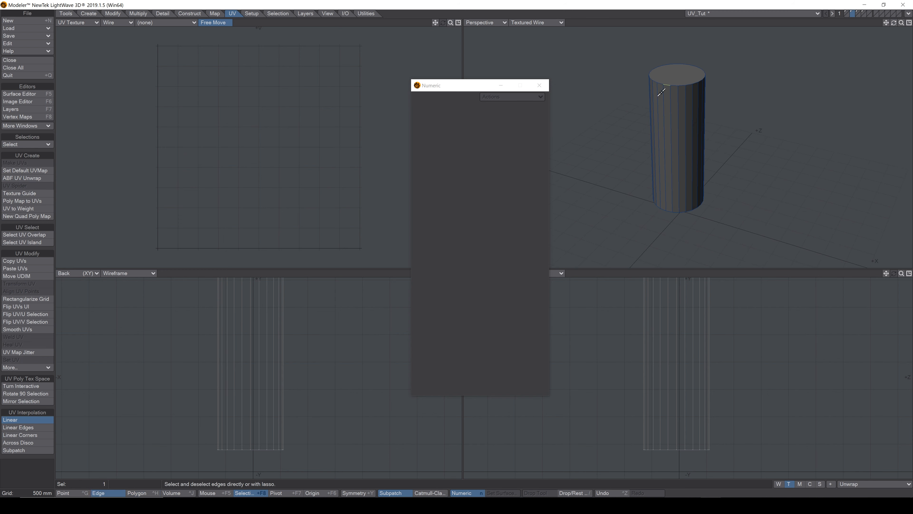
click(658, 84)
click(656, 99)
Step: Select the cylinder's complete top and bottom rims plus one vertical side edge as UV seams
drag(886, 273, 904, 307)
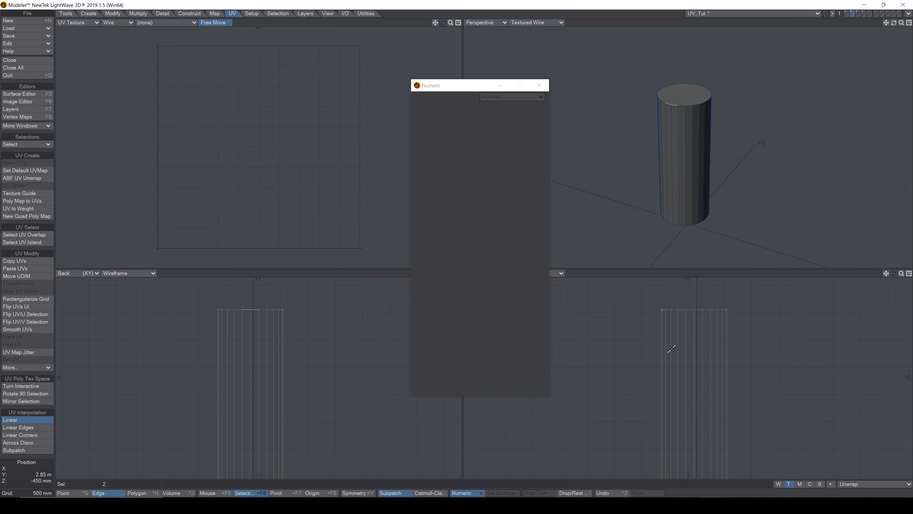
mouse_move(666, 320)
right_down()
mouse_move(713, 326)
mouse_move(685, 385)
right_up()
drag(884, 273, 896, 216)
shift+right_drag(705, 364, 757, 410)
shift+click(689, 105)
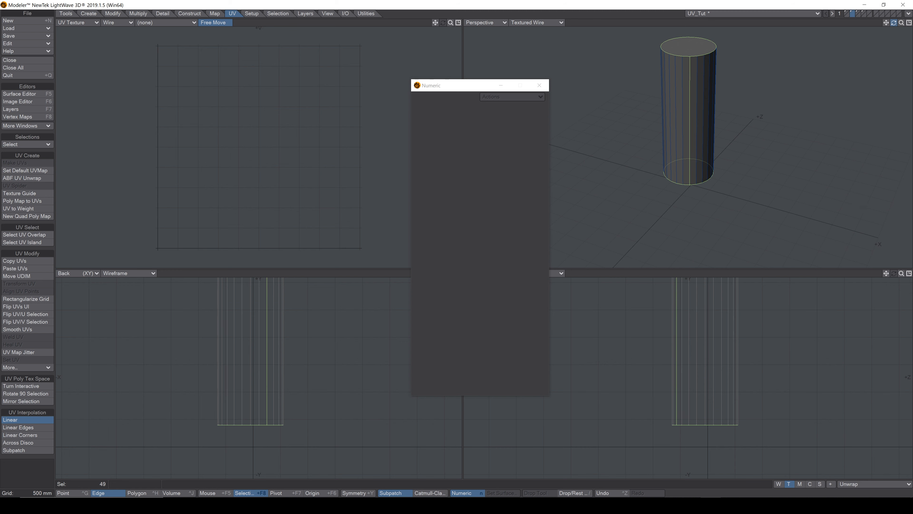
drag(893, 23, 893, 25)
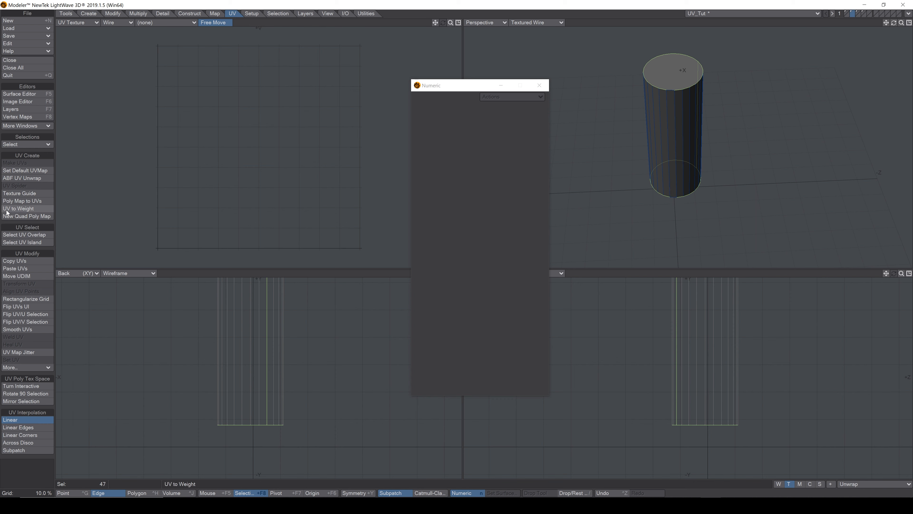
Step: Try unwrapping the cylinder with ABF UV Unwrap and straightening the tilted layout by rotation, and undo it
click(39, 180)
key(ctrl+h)
mouse_move(105, 140)
right_down()
mouse_move(371, 120)
mouse_move(230, 27)
right_up()
key(y)
drag(261, 165, 242, 165)
key(ctrl+z)
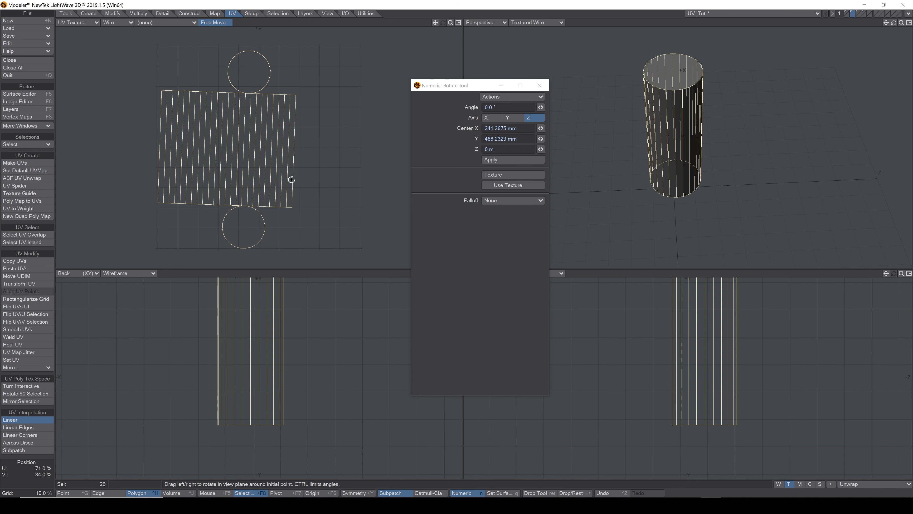
key(ctrl+z)
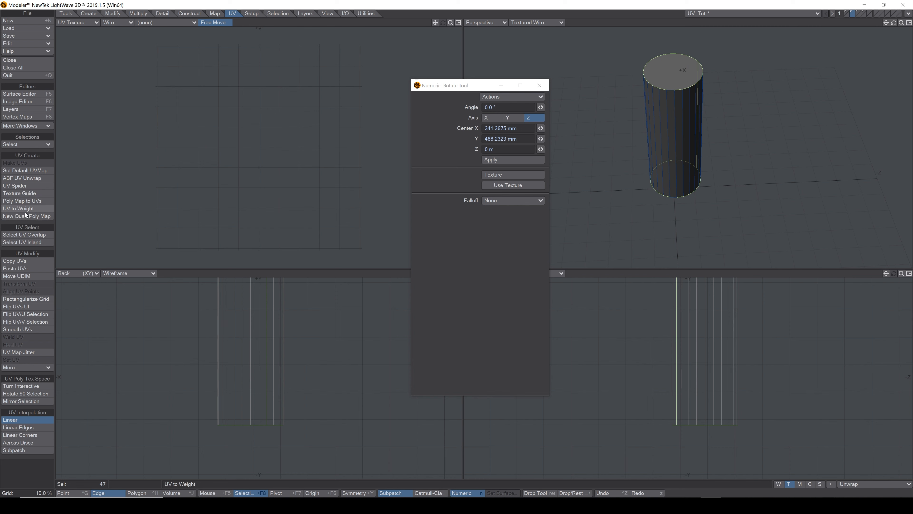
Step: Unwrap the cylinder along the selected seams with ABF UV Unwrap and straighten the layout with plg_Align_Chart_Dir
click(30, 178)
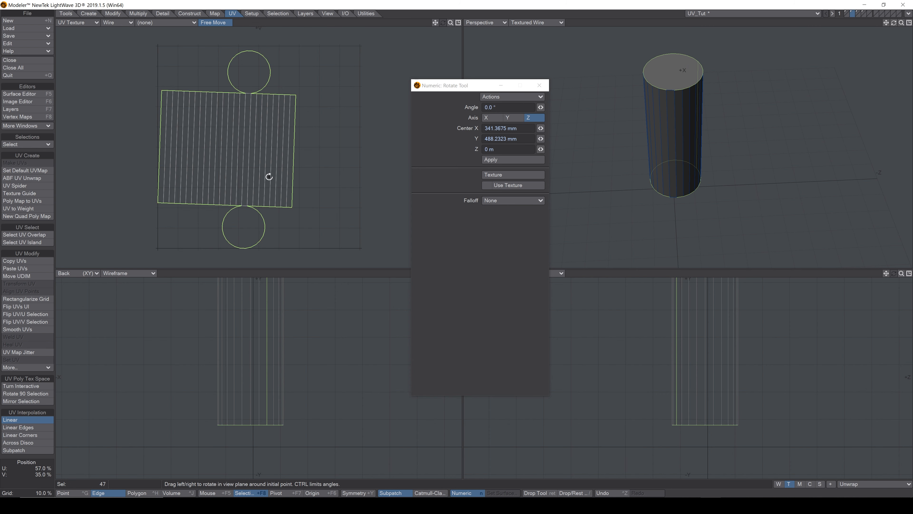
key(Return)
key(slash)
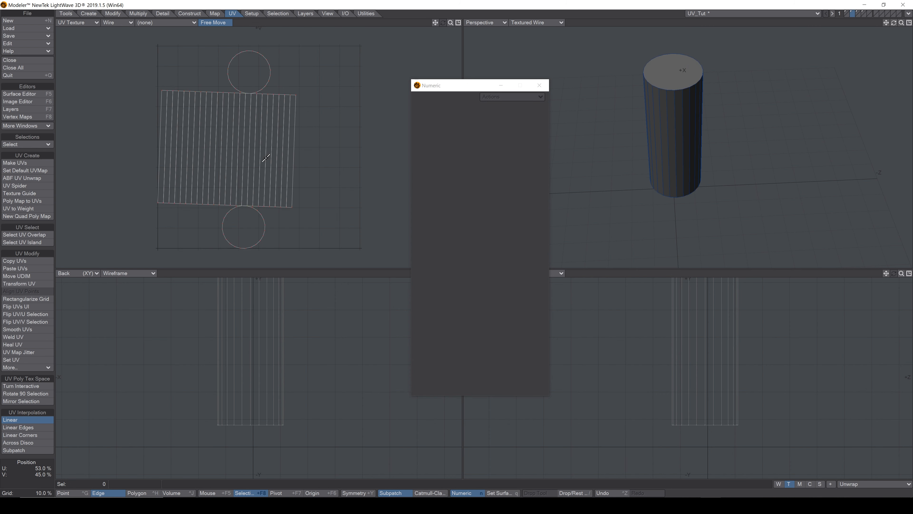
click(65, 13)
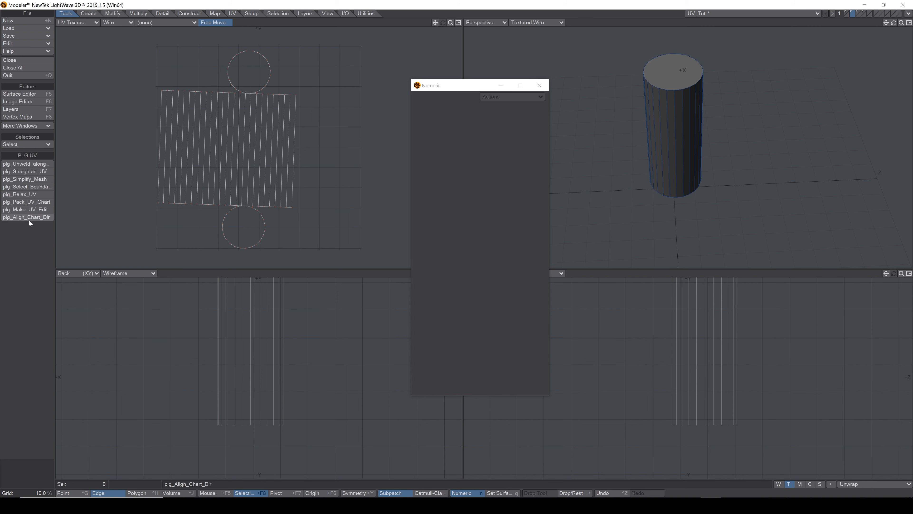
click(38, 217)
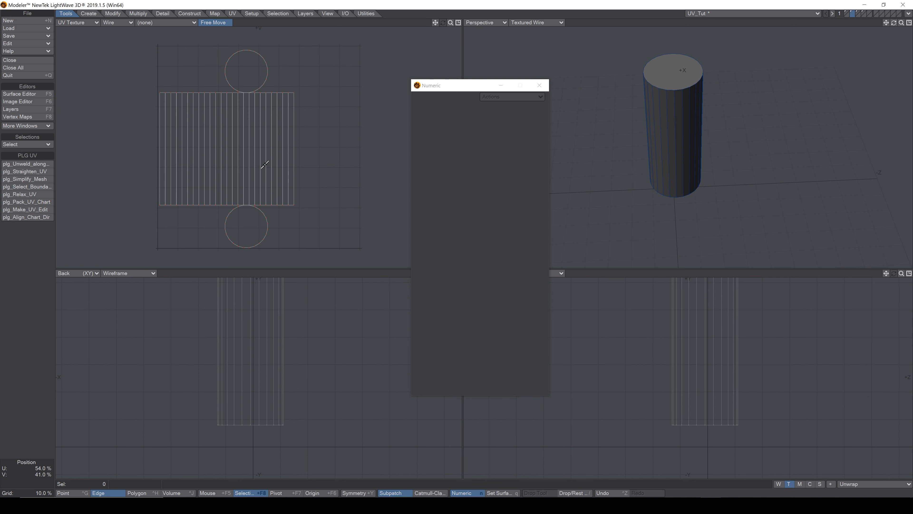
Step: Rotate the cylinder's UV layout freehand and realign it with plg_Align_Chart_Dir
key(y)
drag(206, 152, 248, 122)
key(t)
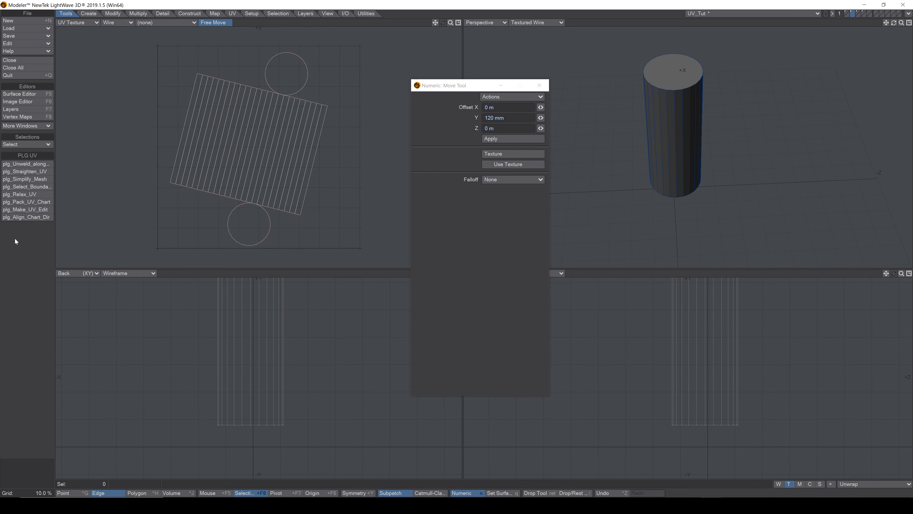
click(28, 216)
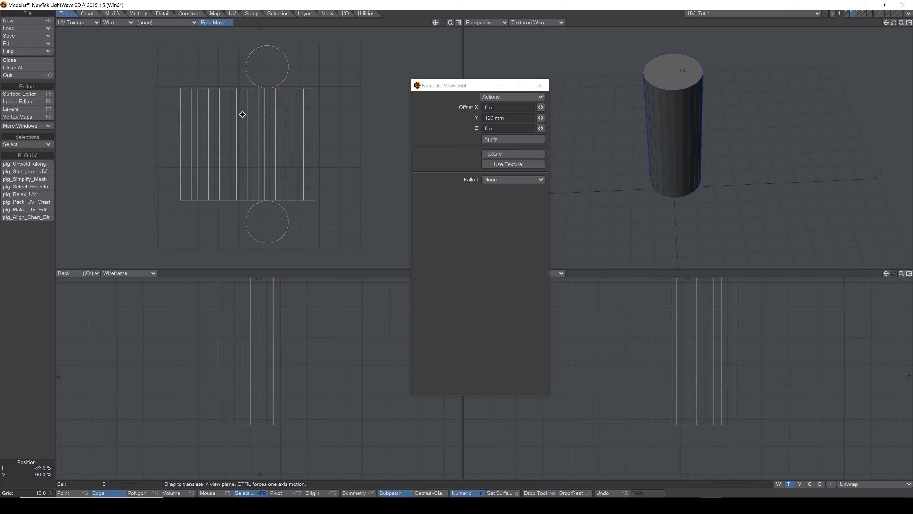
Step: Move the cylinder's UV layout by about -40 mm in X and -10 mm in Y within the grid
key(Return)
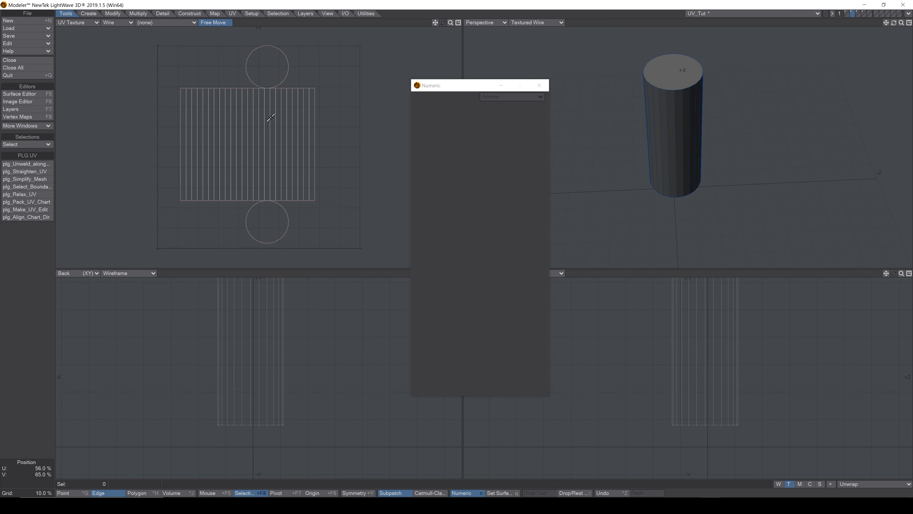
key(t)
drag(277, 117, 269, 119)
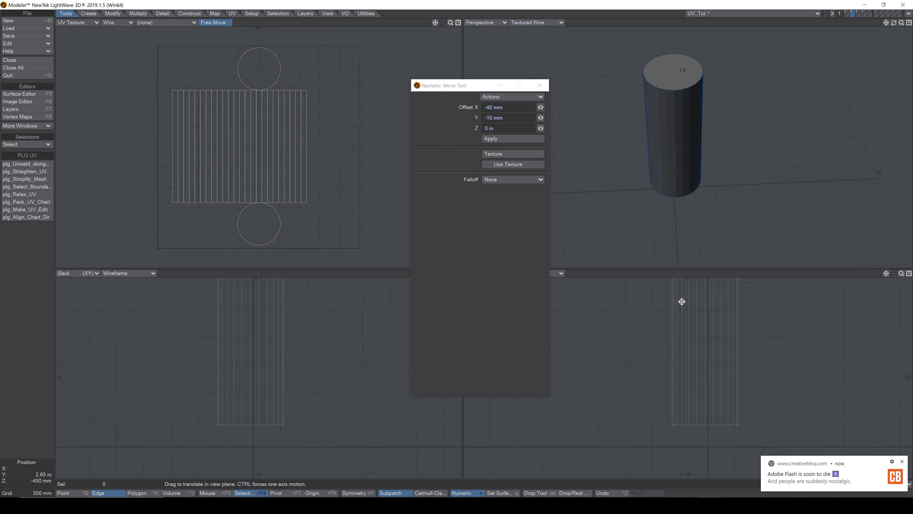
Step: Duplicate the whole cylinder in polygon mode to make a row of four cylinders spaced along Z
drag(899, 274, 875, 274)
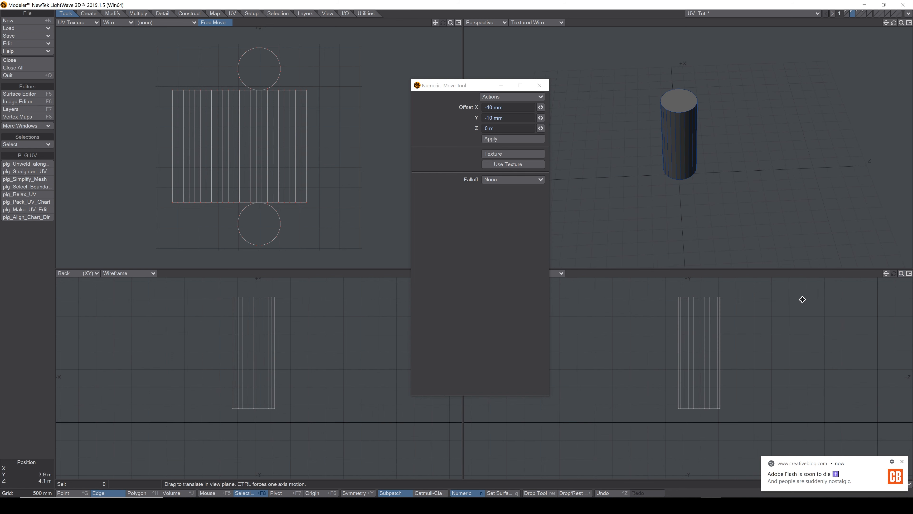
key(space)
key(space)
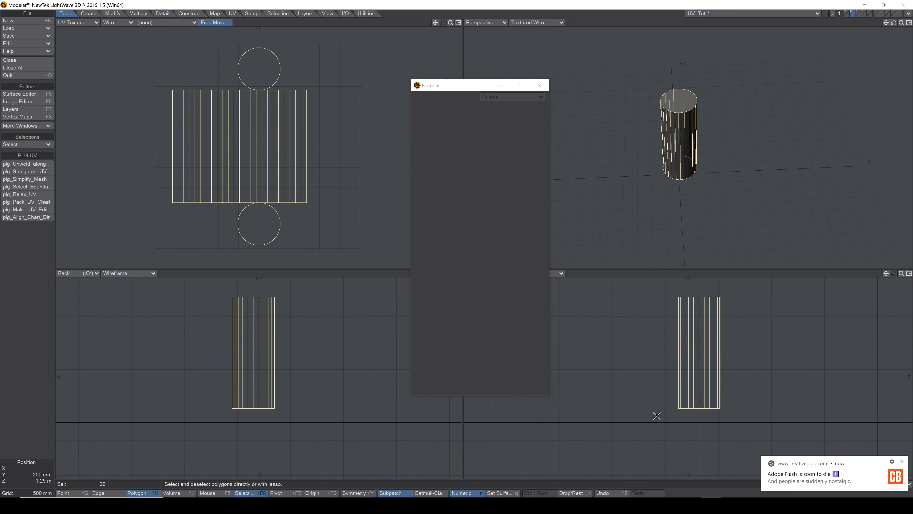
key(t)
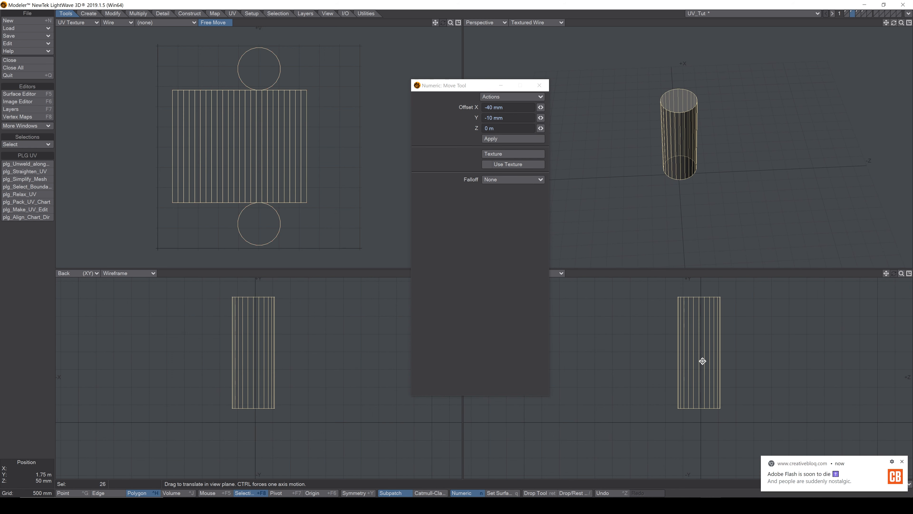
key(Return)
key(t)
drag(710, 349, 674, 317)
key(Return)
mouse_move(713, 386)
right_down()
mouse_move(618, 124)
mouse_move(590, 125)
right_up()
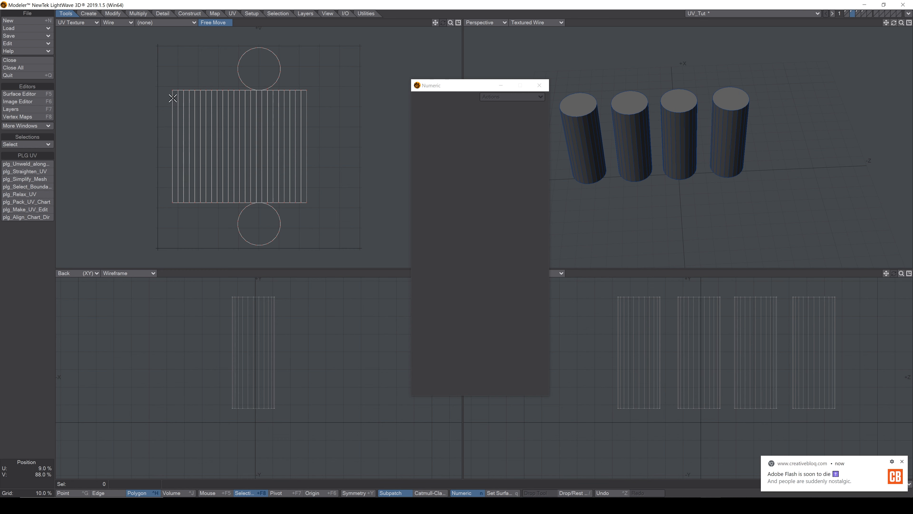
Step: Select the whole leftmost cylinder in the perspective view and move its UV layout 700 mm in X
click(591, 127)
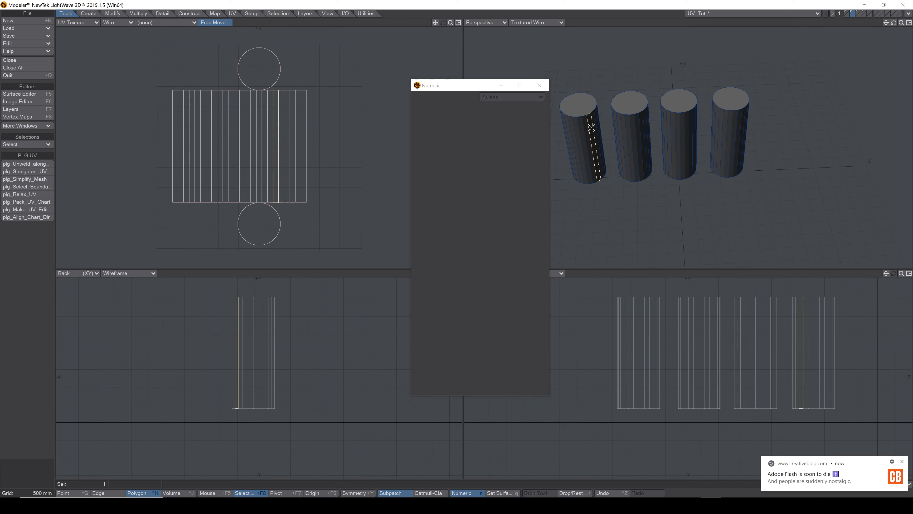
double_click(598, 129)
key(t)
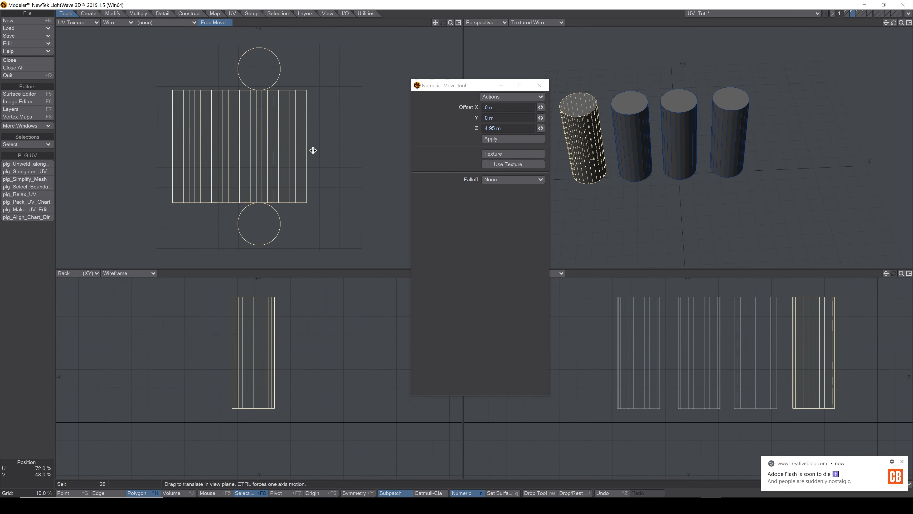
drag(221, 148, 365, 149)
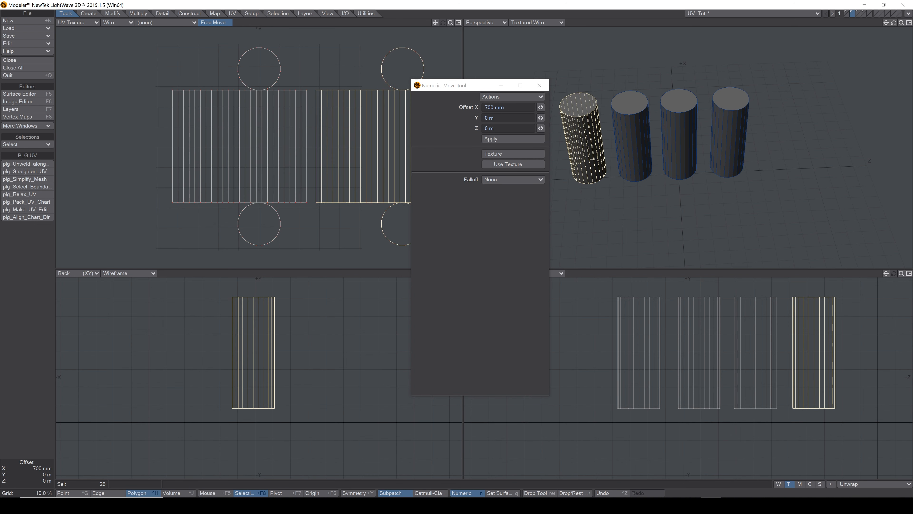
key(Return)
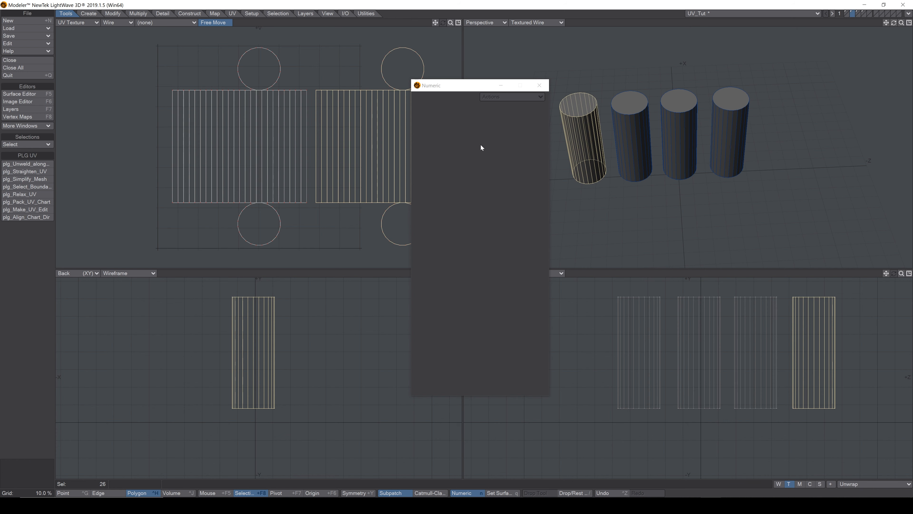
Step: Select the second cylinder from the left in perspective and move its UV layout above the UV grid
key(/)
click(637, 127)
key(])
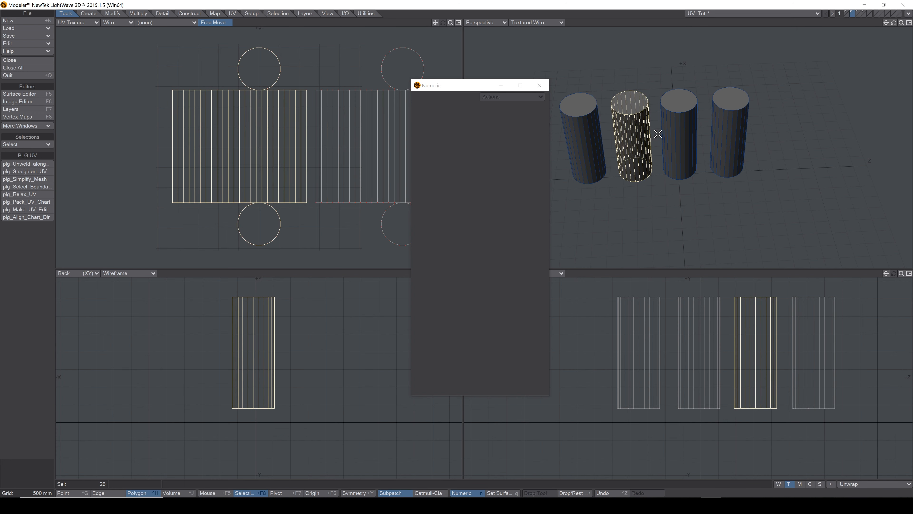
drag(450, 23, 464, 61)
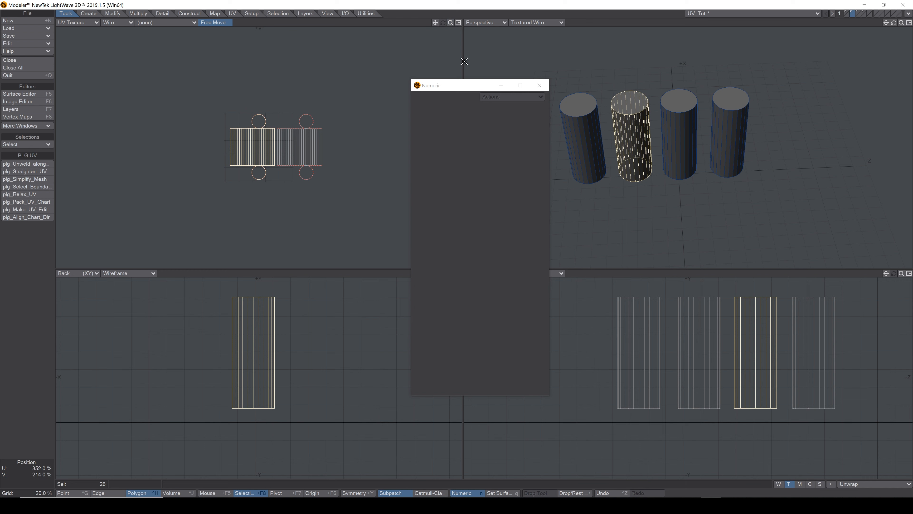
drag(203, 125, 217, 71)
Step: Select the third cylinder and move its UV layout about 1.06 m in X and 960 mm in Y
key(/)
click(676, 125)
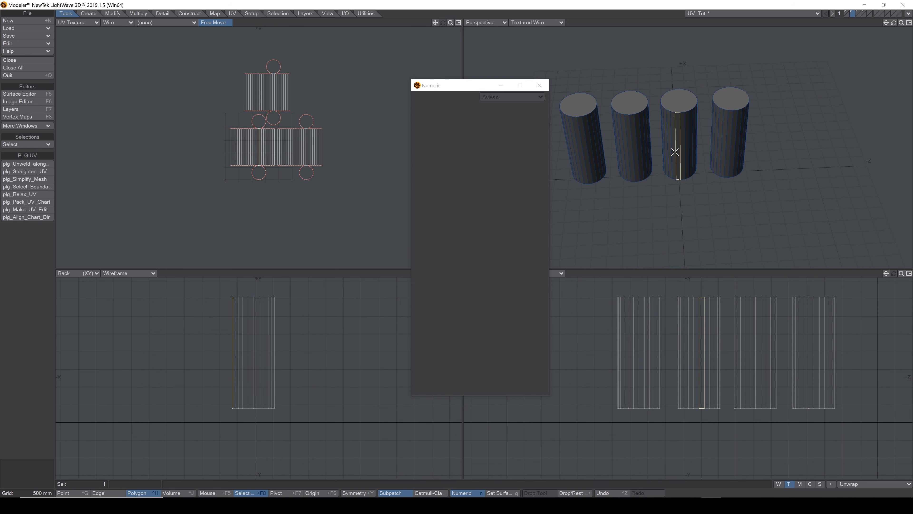
key(])
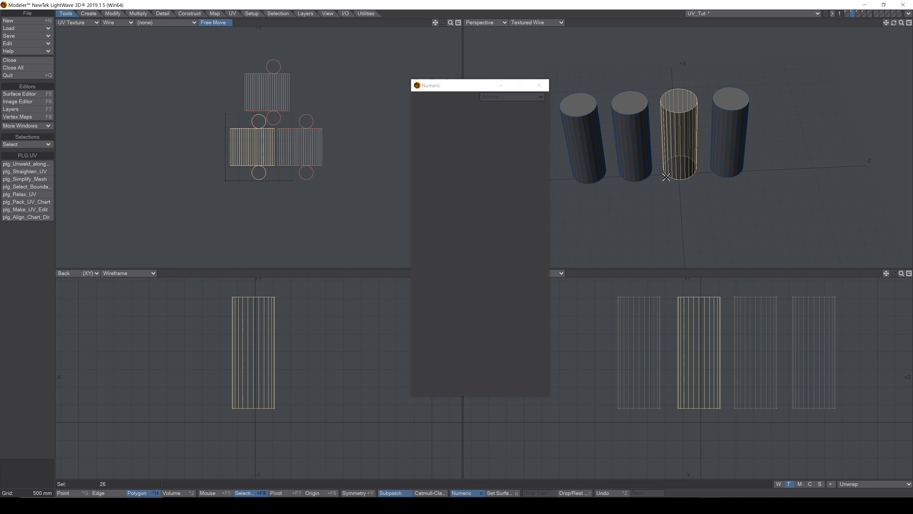
drag(218, 194, 289, 130)
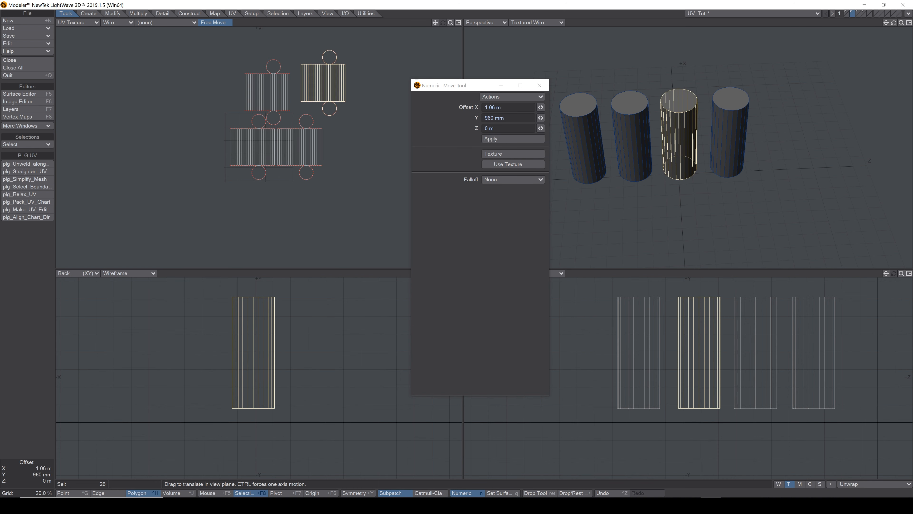
Step: Scale down all four cylinders' UV layouts together and position them inside the UV grid
key(/)
mouse_move(169, 64)
right_down()
mouse_move(430, 214)
mouse_move(240, 154)
right_up()
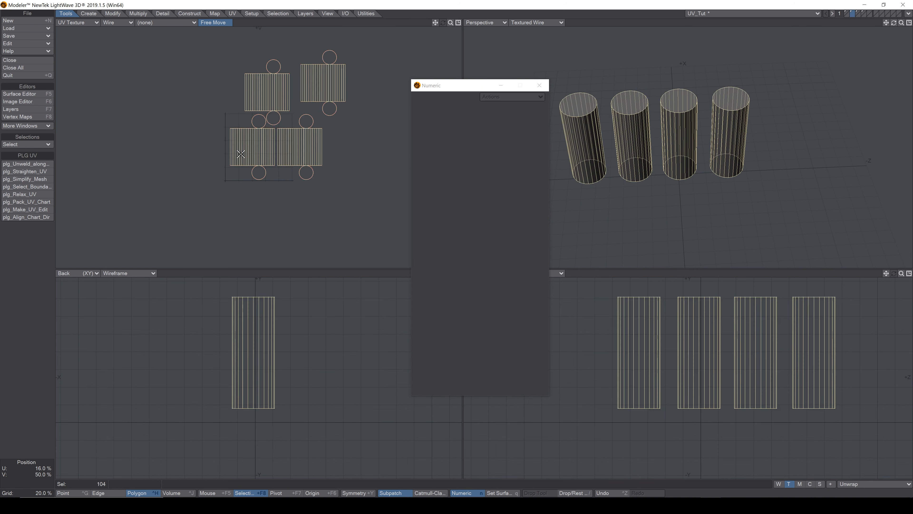
key(shift+h)
drag(262, 147, 275, 163)
key(t)
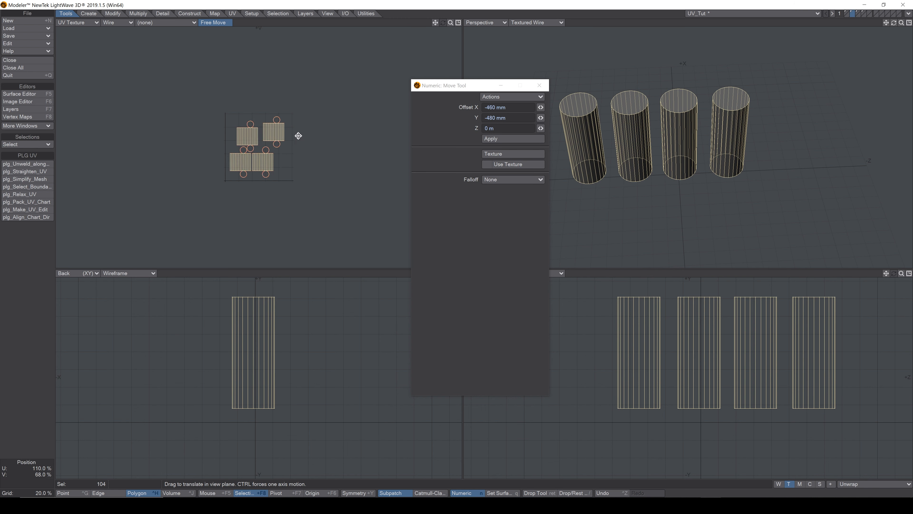
key(Return)
Step: Undo the joint scaling and the UV moves of the second and third cylinders
drag(451, 23, 486, 24)
key(ctrl+z)
key(ctrl+z)
click(205, 172)
key(ctrl+z)
key(ctrl+z)
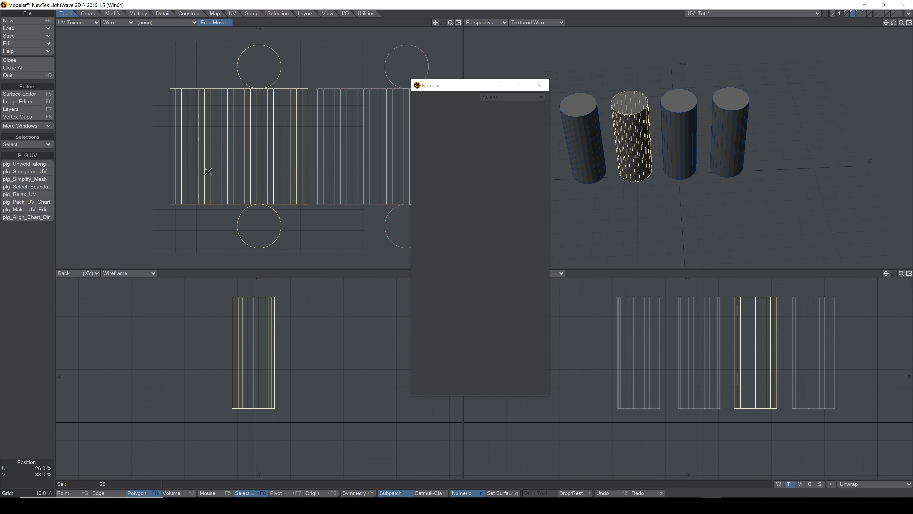
Step: Undo the remaining UV move, then pack the leftmost cylinder's UV chart with Adjust Scaling to 3D Mesh enabled
key(ctrl+z)
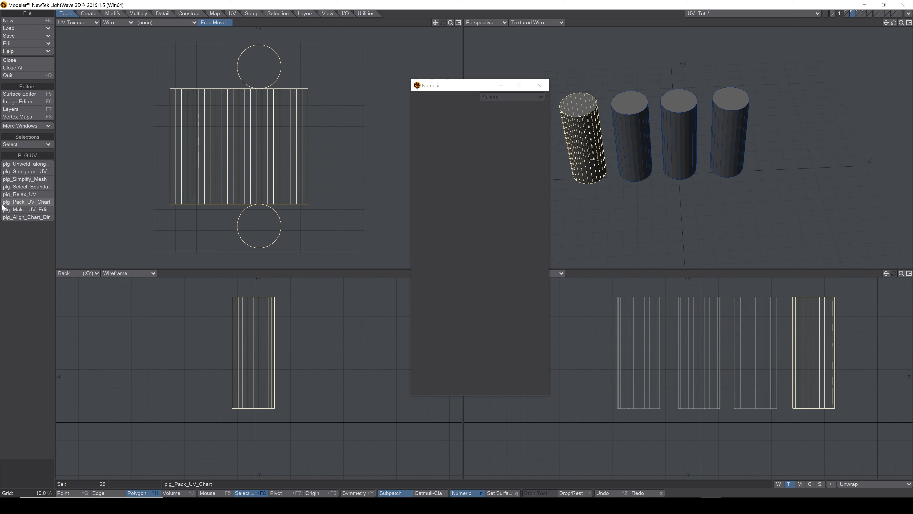
click(23, 202)
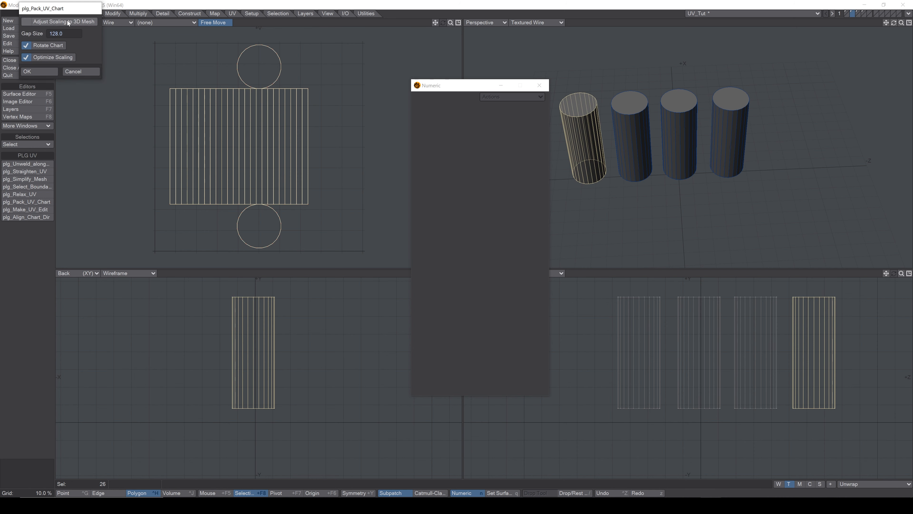
drag(36, 15, 267, 94)
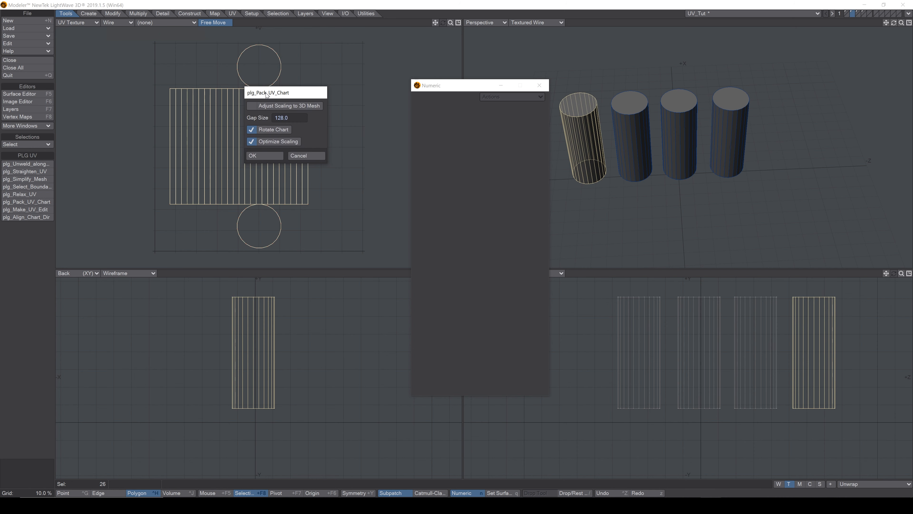
click(252, 106)
click(264, 156)
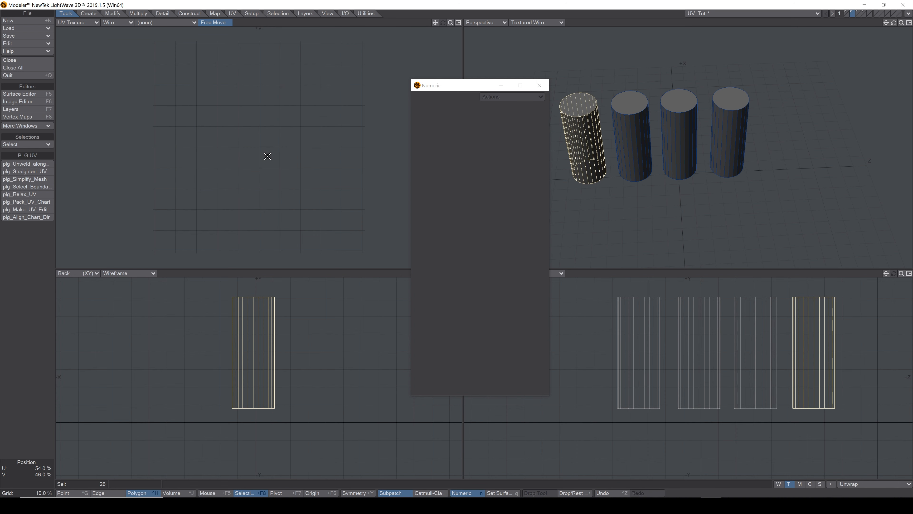
key(a)
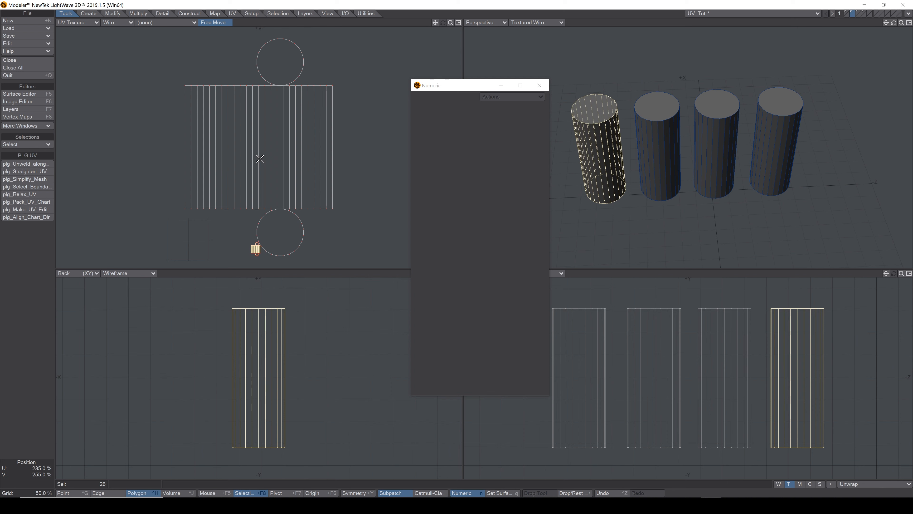
Step: Undo the single-cylinder UV packing and clear the polygon selection
key(ctrl+z)
key(a)
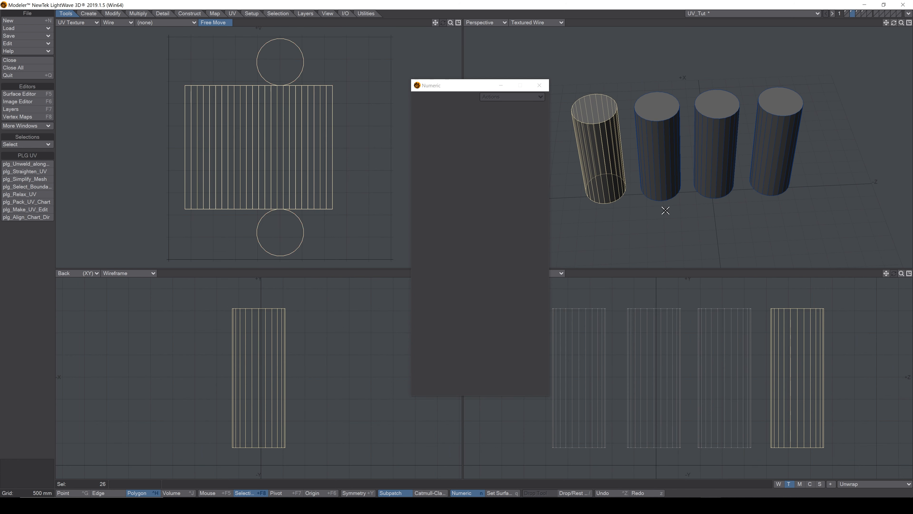
key(period)
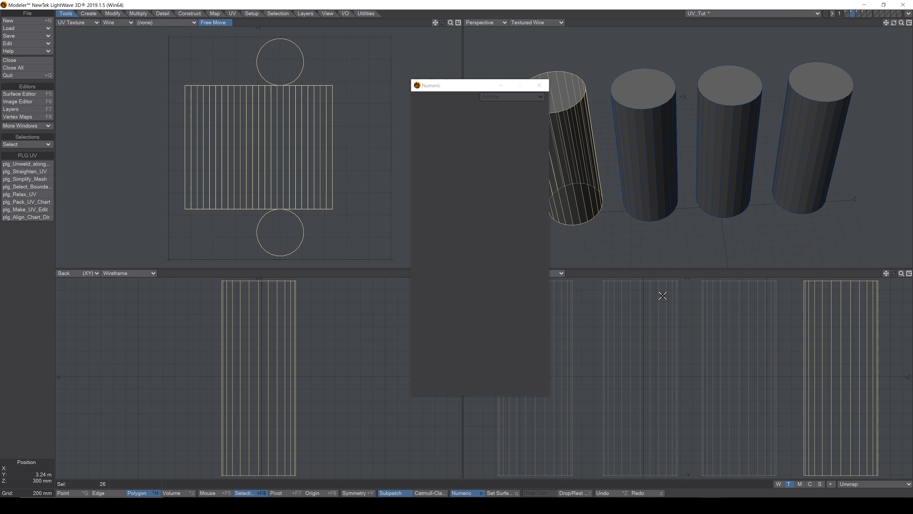
key(slash)
key(a)
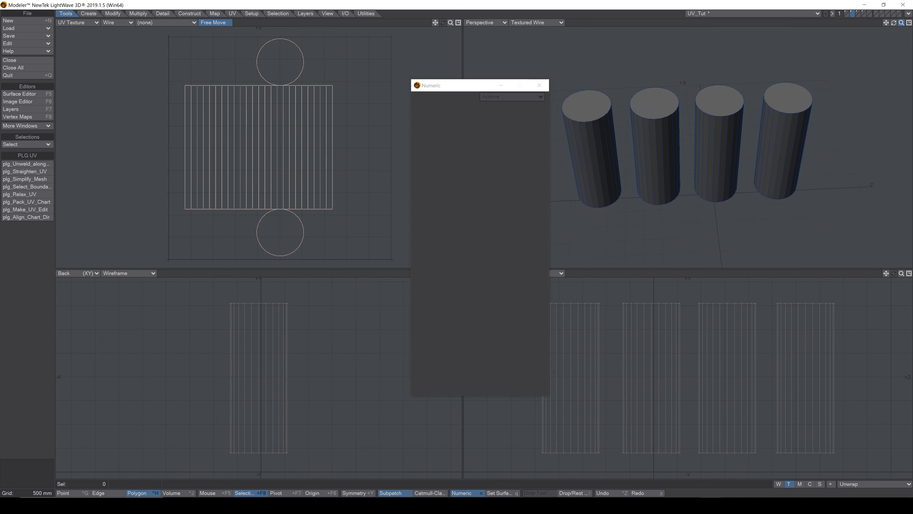
Step: Pack the UV charts of all four cylinders with scaling adjusted to the 3D mesh, and undo the packing
click(24, 202)
click(262, 158)
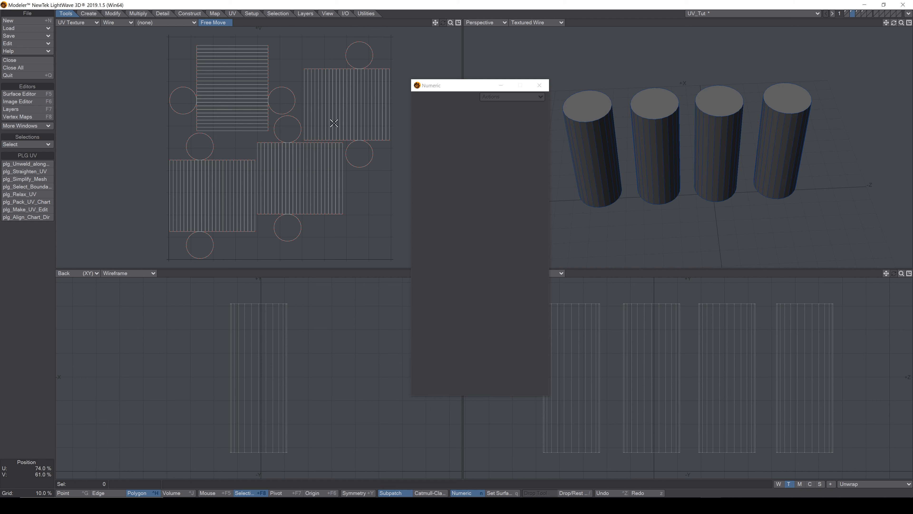
key(ctrl+z)
Step: Scale the third cylinder from the left in perspective down to just under half its size and deselect it
click(652, 452)
key(])
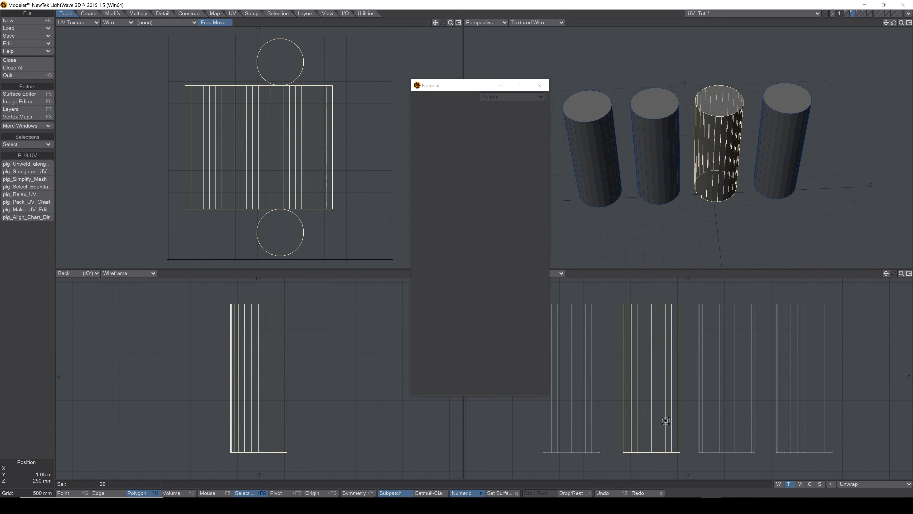
key(shift+h)
drag(682, 437, 675, 435)
key(space)
mouse_move(656, 338)
right_down()
mouse_move(754, 367)
mouse_move(676, 326)
mouse_move(679, 296)
right_up()
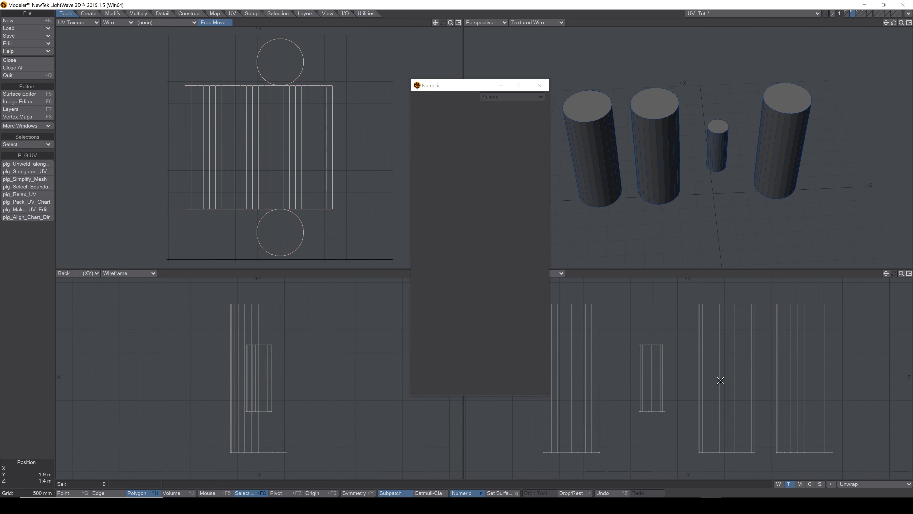
Step: Scale the second cylinder from the left in perspective down to about three quarters of its size and deselect it
drag(712, 380, 703, 381)
key(bracketright)
key(shift+h)
drag(743, 402, 735, 402)
key(Return)
mouse_move(666, 347)
right_down()
mouse_move(758, 239)
mouse_move(748, 245)
right_up()
Step: Scale the leftmost cylinder in perspective down to about a quarter of its size and deselect it
mouse_move(796, 314)
right_down()
mouse_move(764, 470)
mouse_move(866, 301)
mouse_move(753, 283)
right_up()
key(shift+h)
drag(780, 340, 754, 341)
key(Return)
mouse_move(796, 327)
right_down()
mouse_move(771, 449)
mouse_move(845, 324)
right_up()
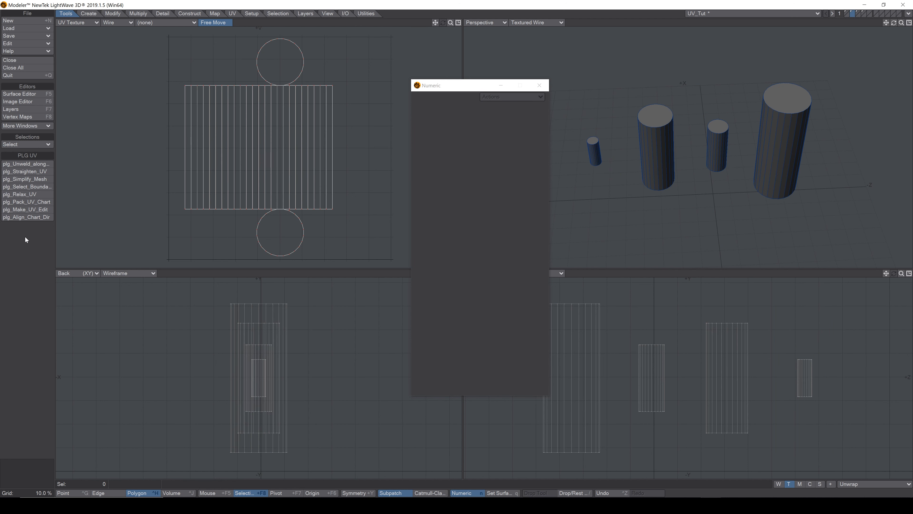
Step: Pack the UV charts of the four differently sized cylinders with Adjust Scaling to 3D Mesh, Rotate Chart, Optimize Scaling and gap size 128.0
click(38, 202)
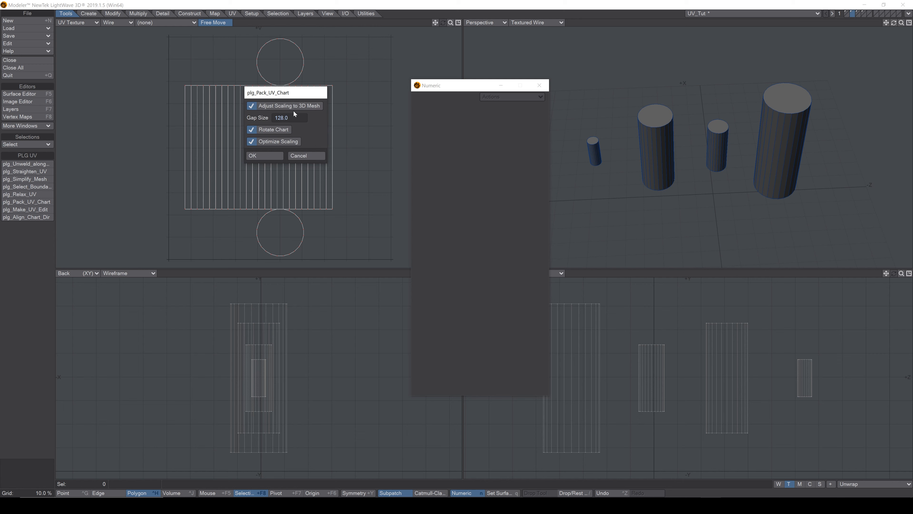
click(266, 156)
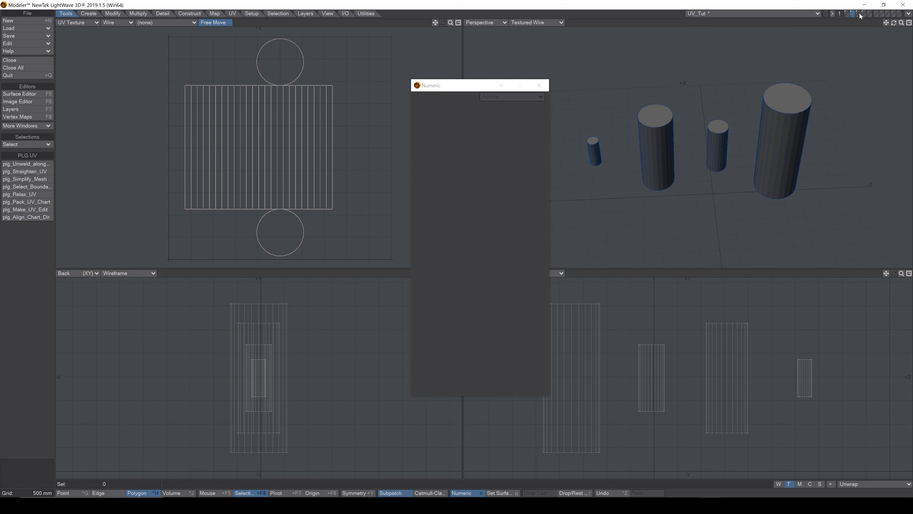
Step: Switch to the layer holding the large box with two attached cubes and enlarge the UV and perspective viewports
click(859, 15)
drag(894, 26, 870, 15)
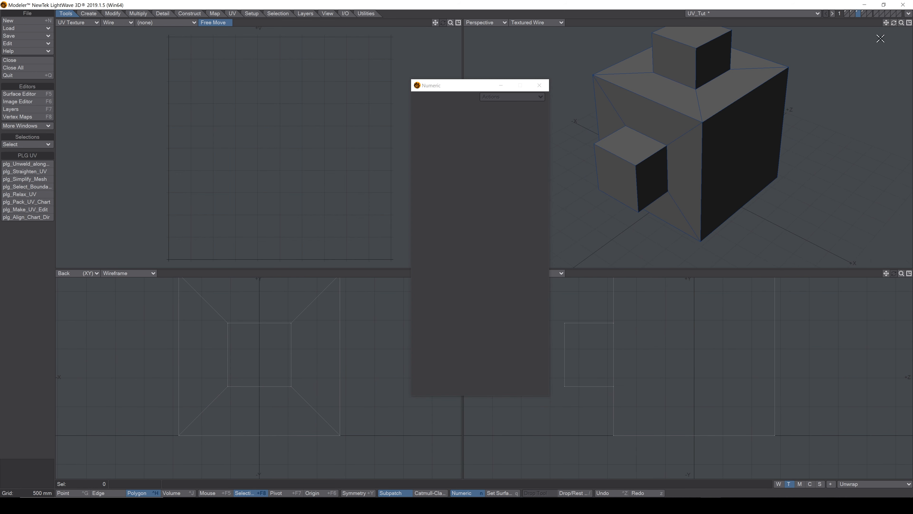
drag(704, 273, 707, 319)
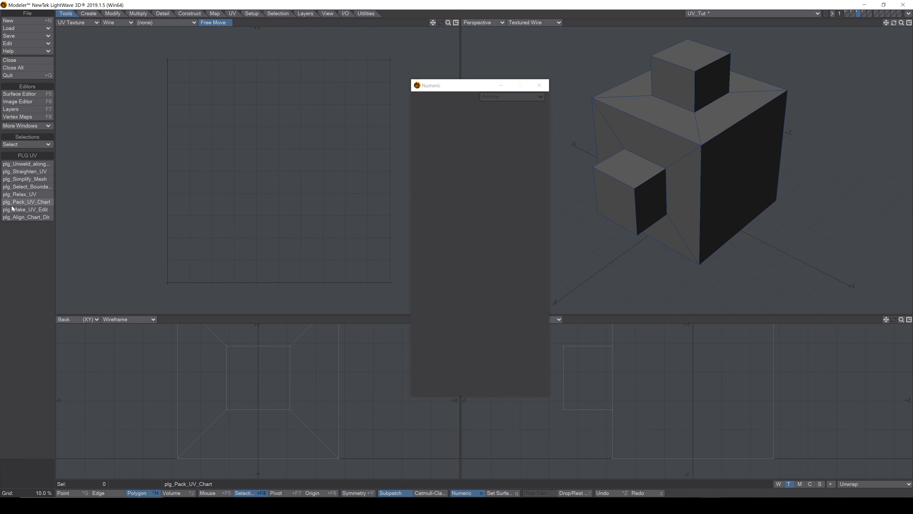
Step: Start plg_Make_UV_Edit and mark the side cube's base loop and its four protruding corner edges as UV seams
click(25, 209)
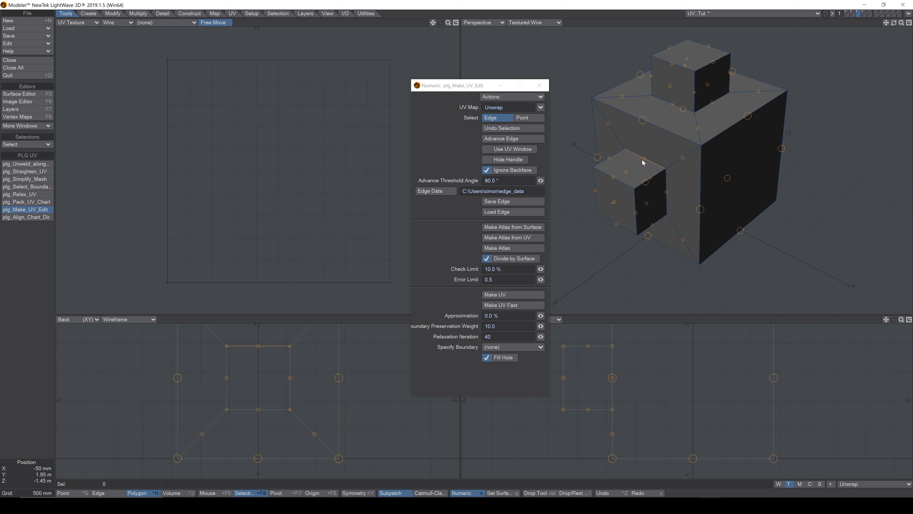
click(669, 201)
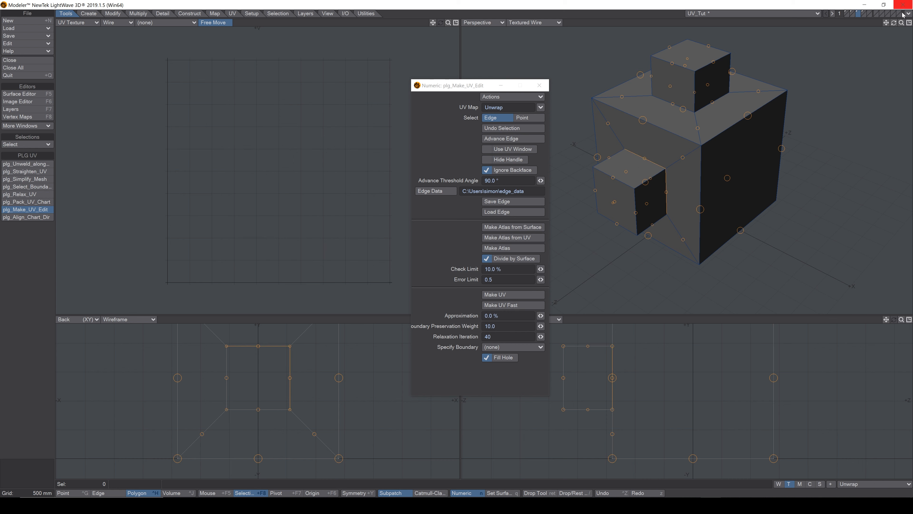
alt+drag(607, 160, 690, 160)
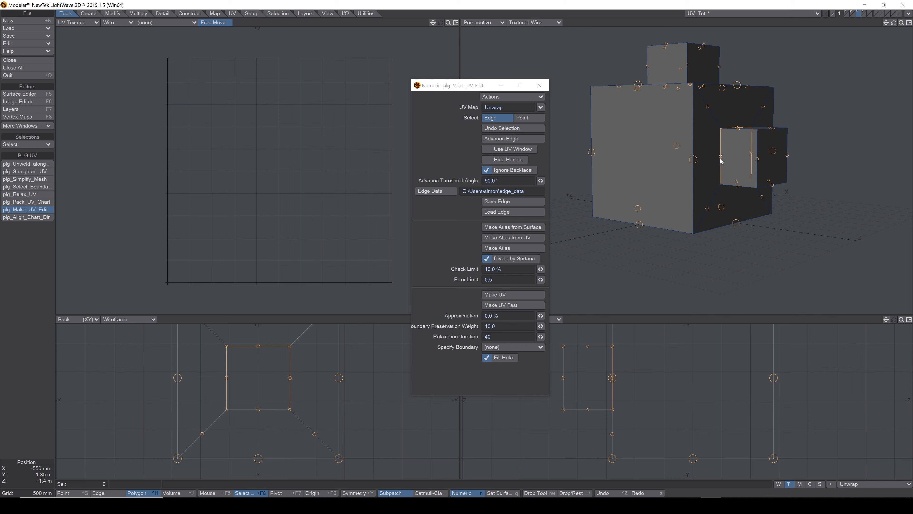
drag(894, 22, 887, 58)
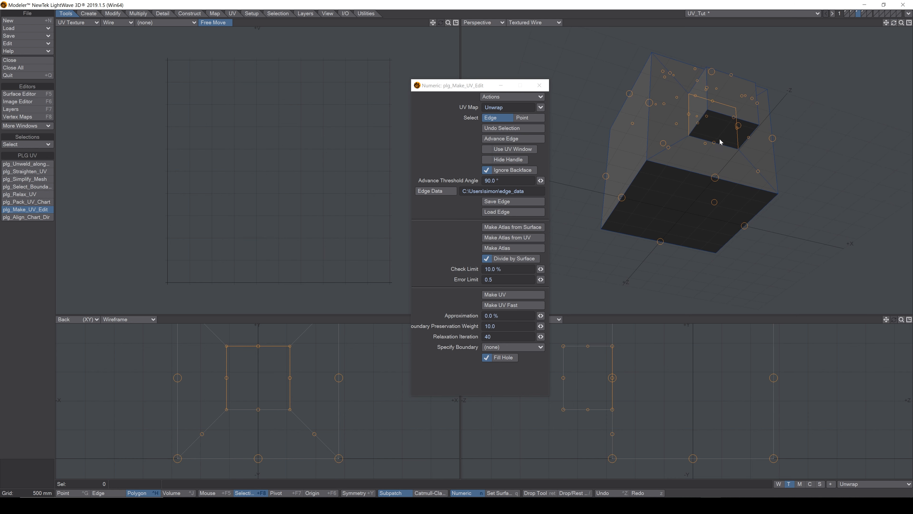
drag(893, 23, 895, 29)
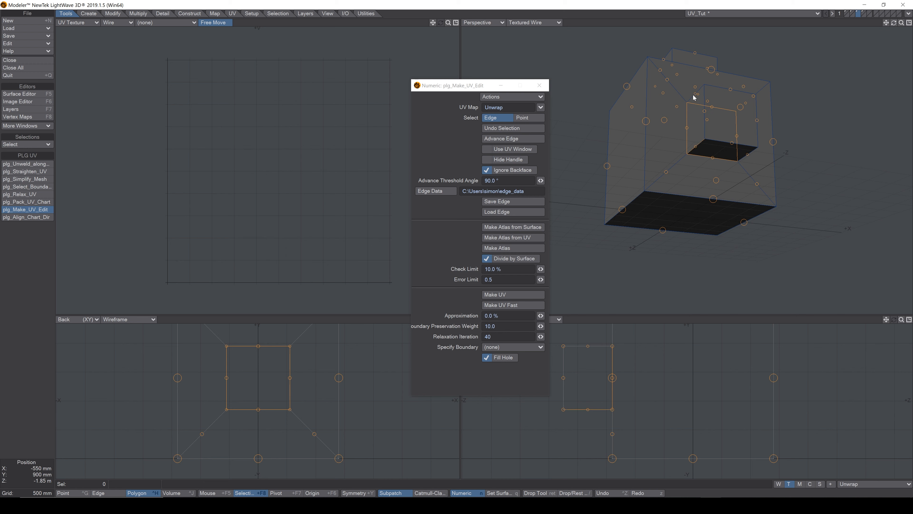
drag(893, 24, 873, 35)
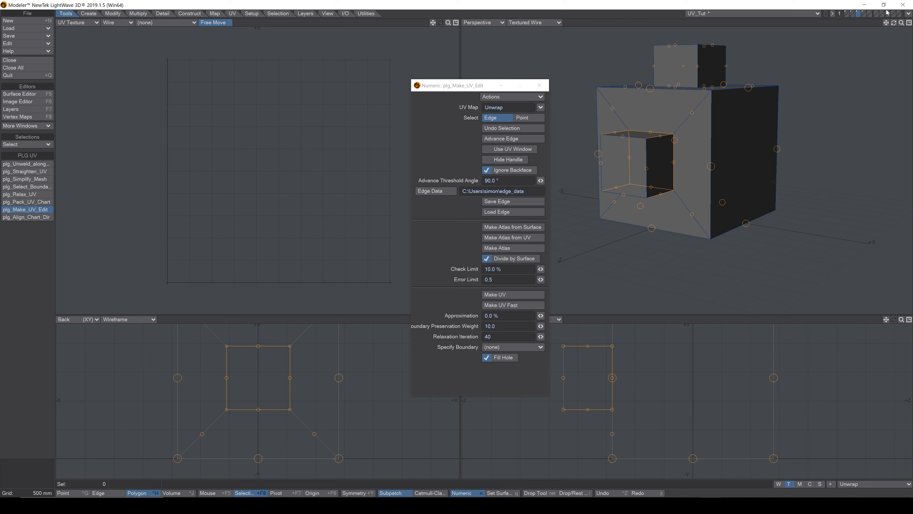
drag(893, 23, 866, 46)
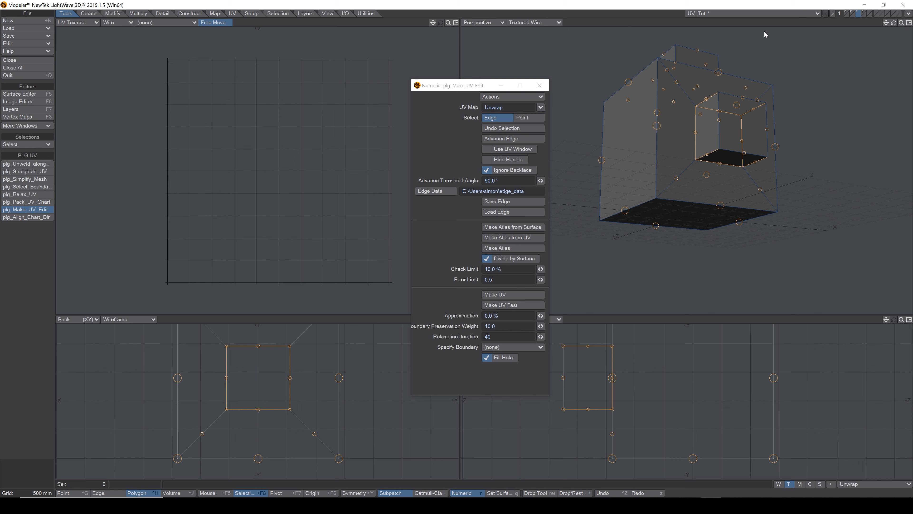
drag(893, 23, 701, 164)
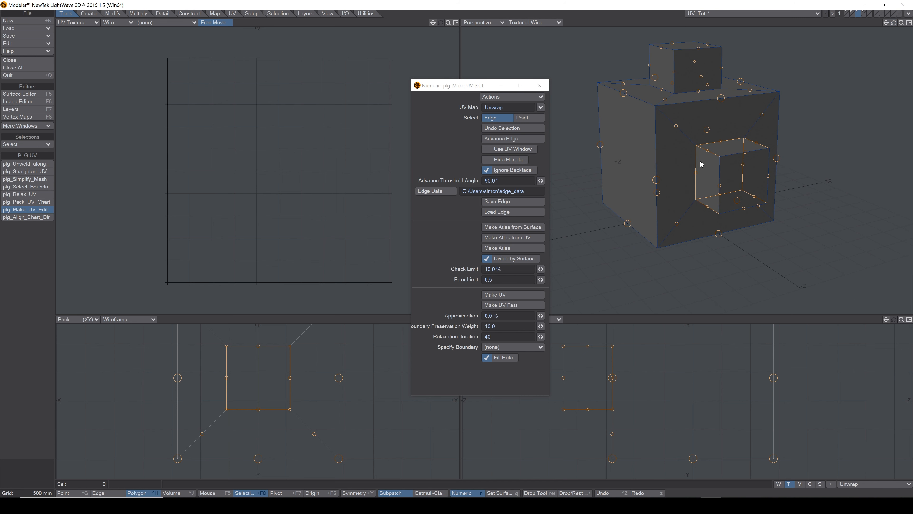
Step: Mark a vertical corner edge beside the side cube and the large box's top edges away from that cube as UV seams
click(656, 184)
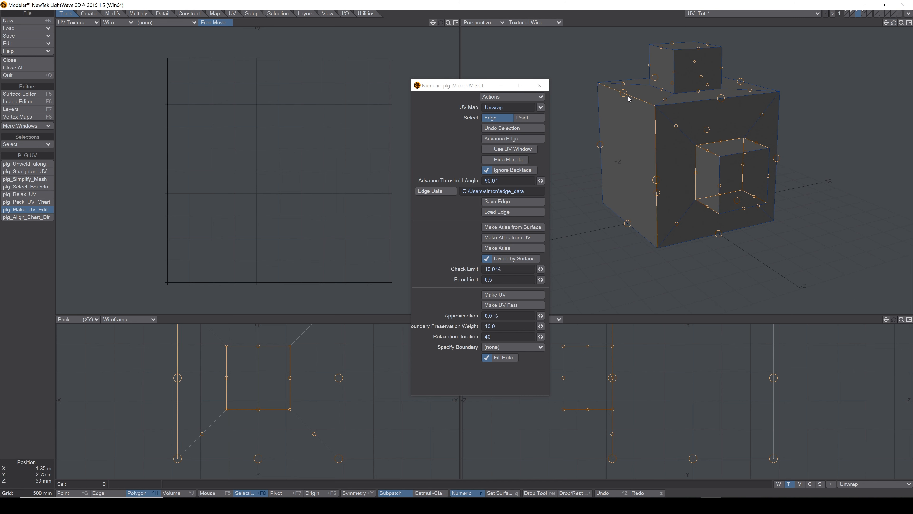
drag(893, 23, 780, 139)
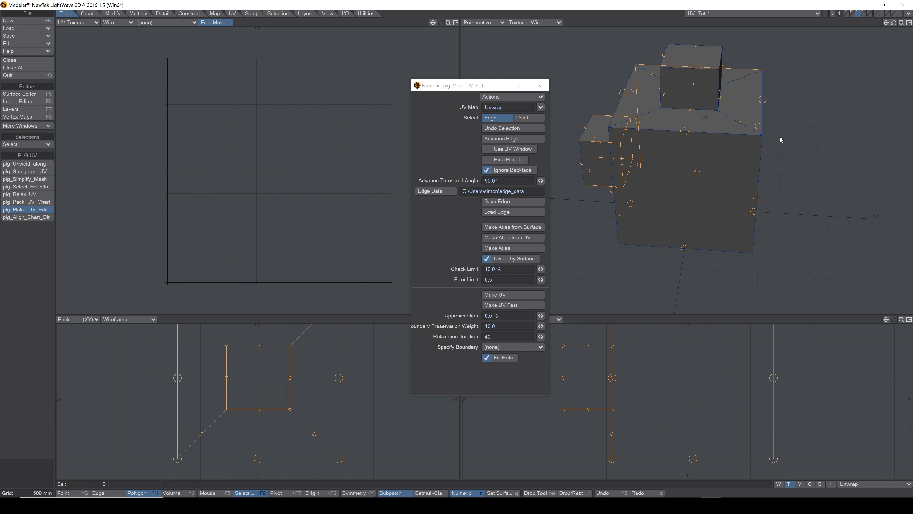
click(761, 87)
click(684, 133)
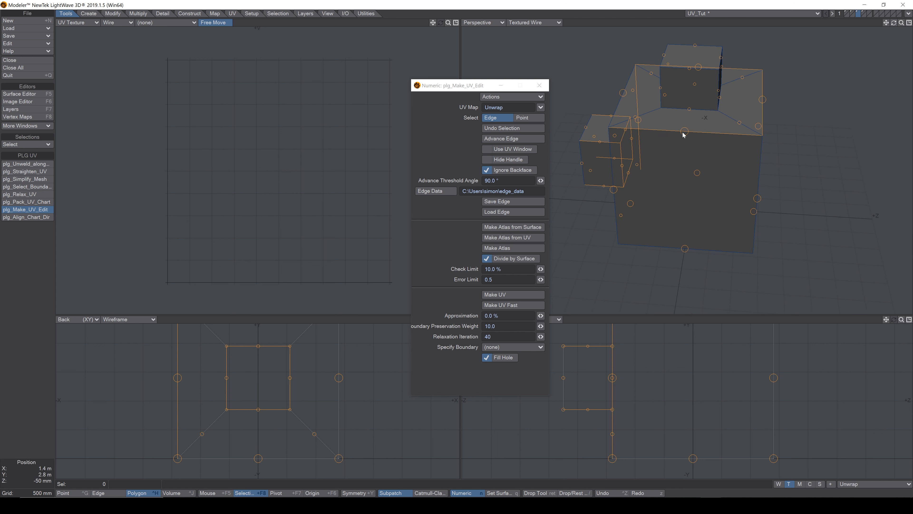
Step: Mark the large box's bottom edges and a further vertical corner edge as UV seams
drag(894, 23, 861, 51)
click(729, 176)
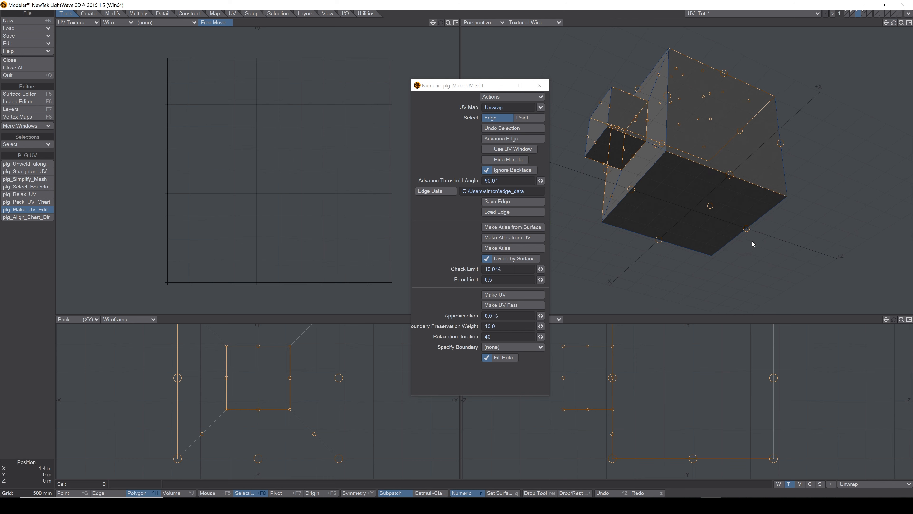
click(746, 229)
click(655, 241)
drag(894, 23, 912, 31)
click(778, 158)
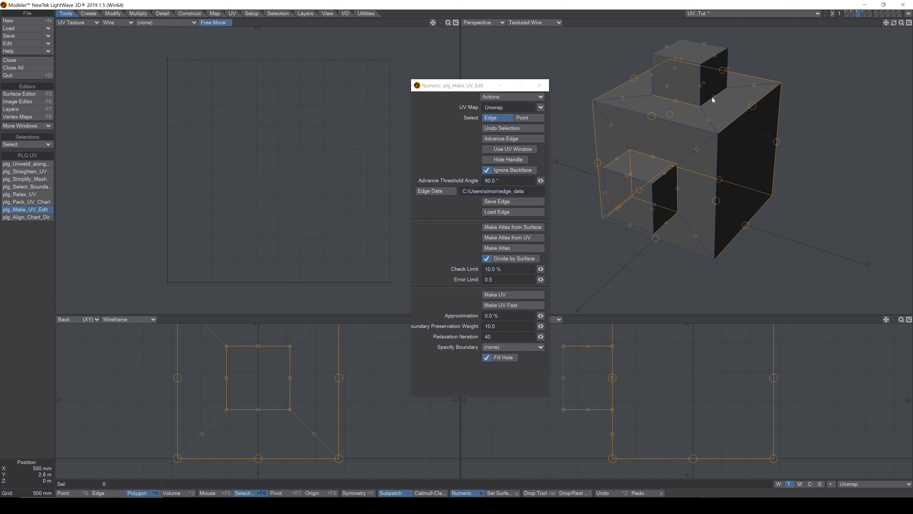
Step: Mark the upper cube's base loop, one vertical edge and three of its top edges as UV seams
mouse_move(893, 22)
mouse_down()
mouse_move(870, 23)
mouse_move(911, 28)
mouse_up()
click(668, 106)
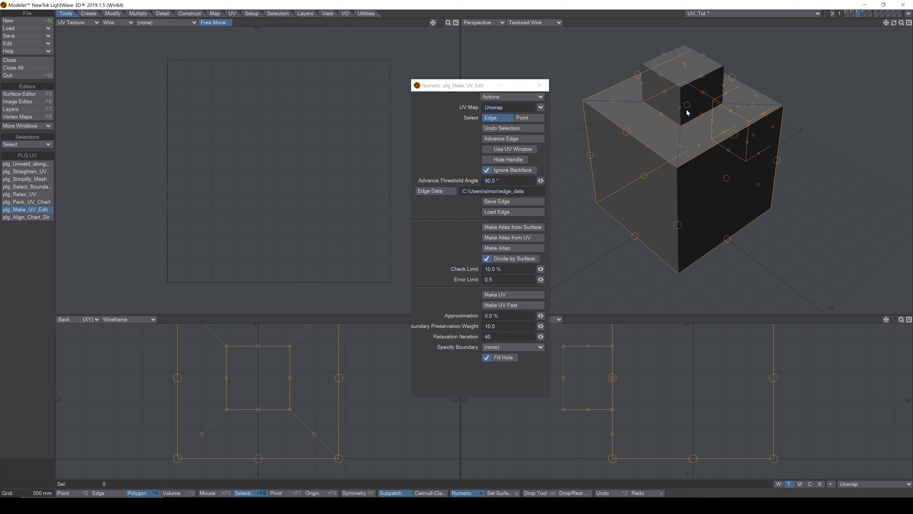
drag(894, 23, 897, 27)
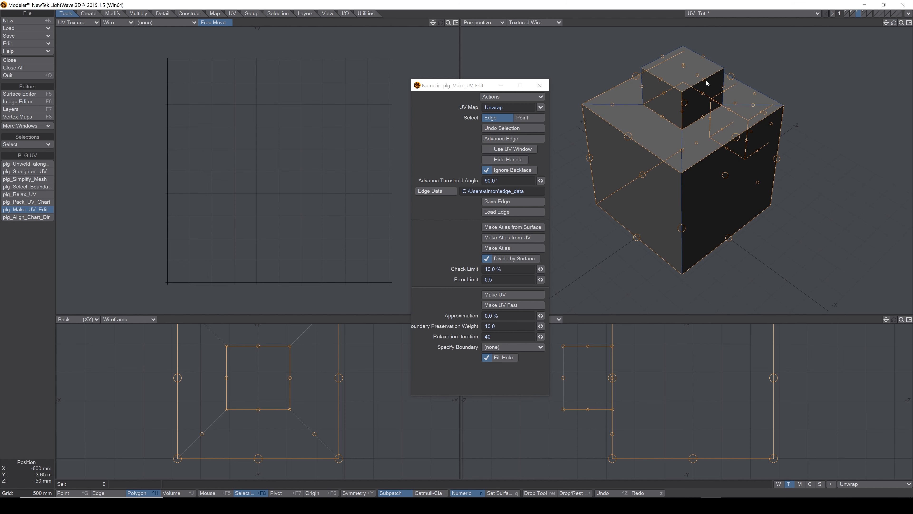
drag(894, 22, 649, 85)
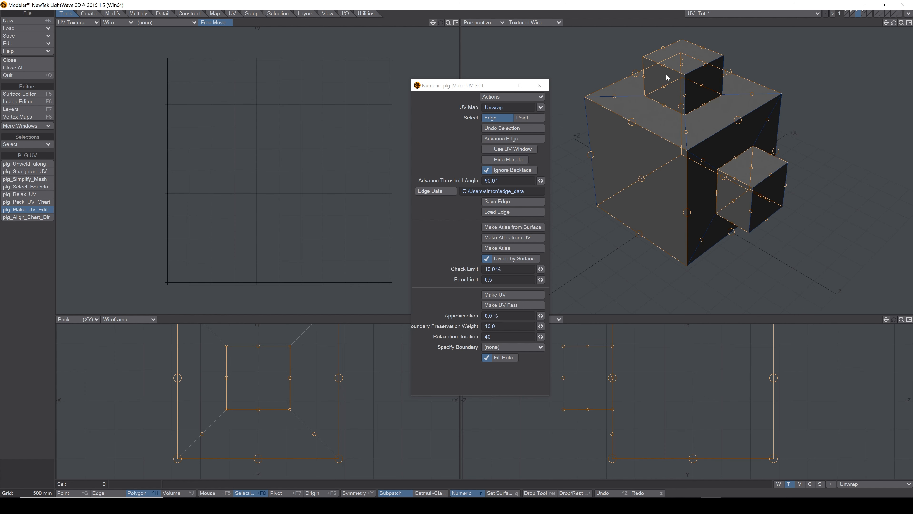
Step: Generate the UV layout of the box and its two cubes from the marked seams with Make UV
click(510, 294)
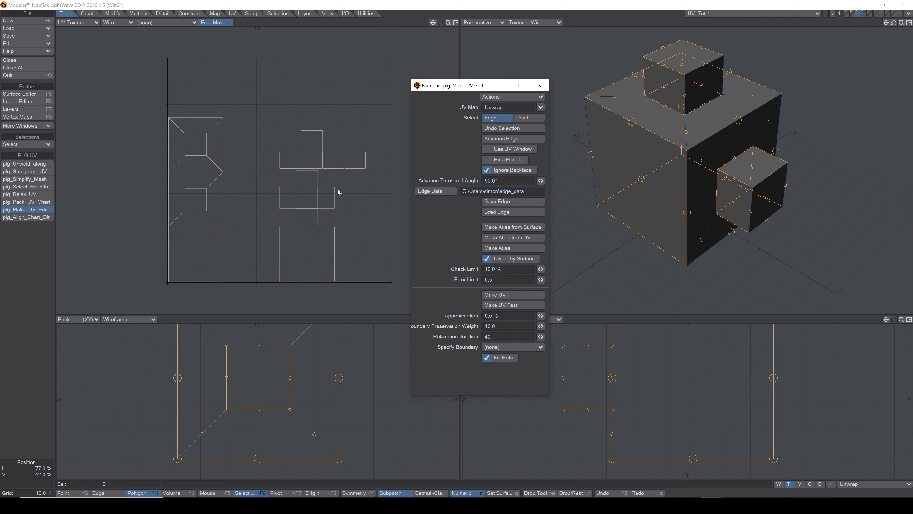
mouse_move(893, 23)
mouse_down()
mouse_move(870, 36)
mouse_move(891, 26)
mouse_up()
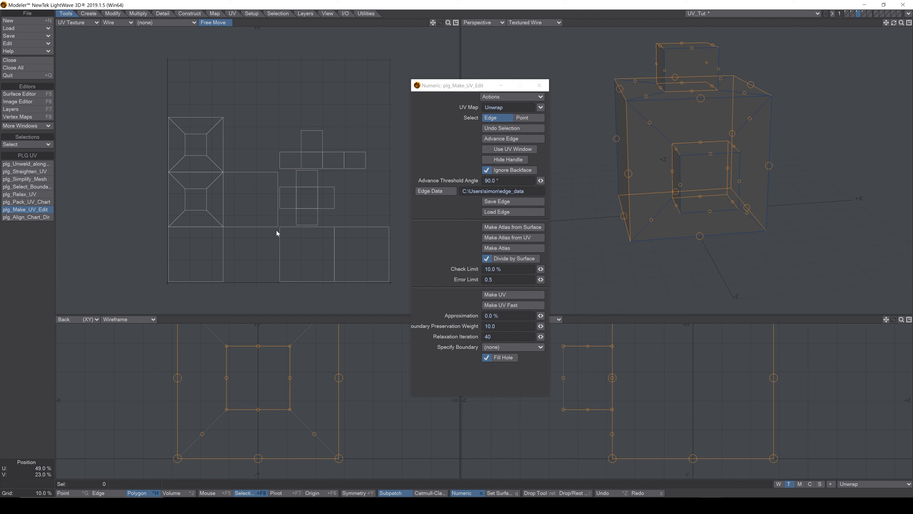
mouse_move(893, 22)
mouse_down()
mouse_move(881, 35)
mouse_move(888, 24)
mouse_move(871, 27)
mouse_move(901, 28)
mouse_up()
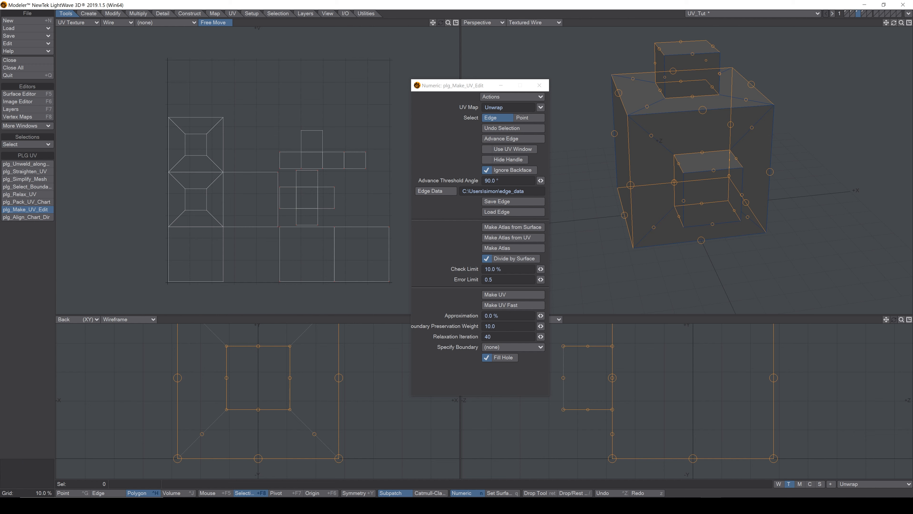
Step: Unmark the large box's near vertical corner edge as a seam and regenerate the UV layout with Make UV
click(631, 186)
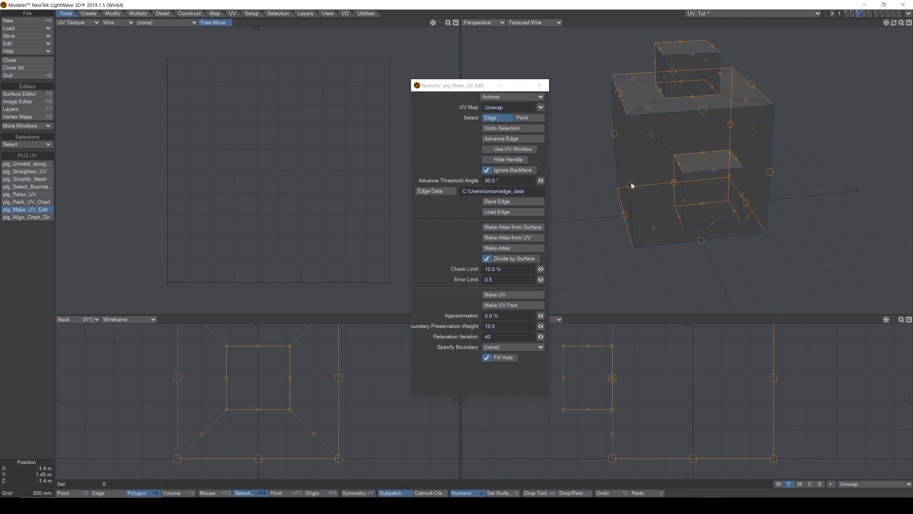
click(513, 294)
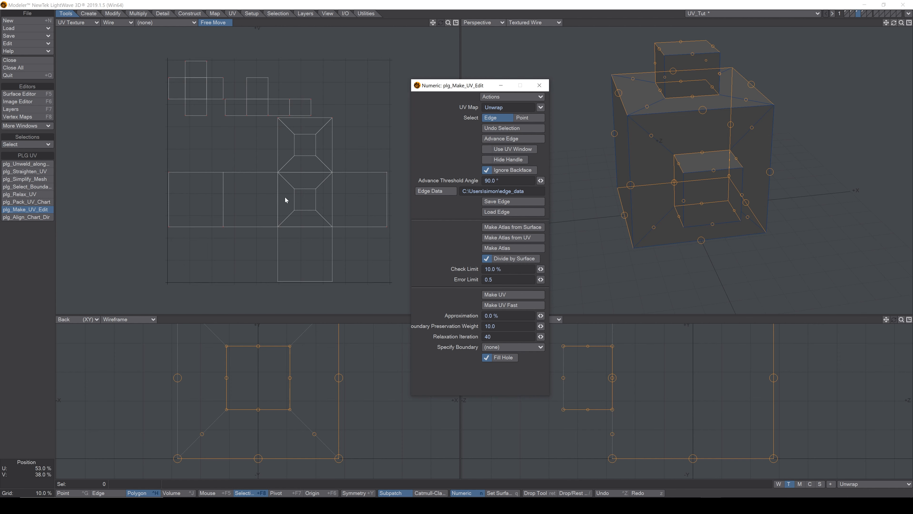
key(Return)
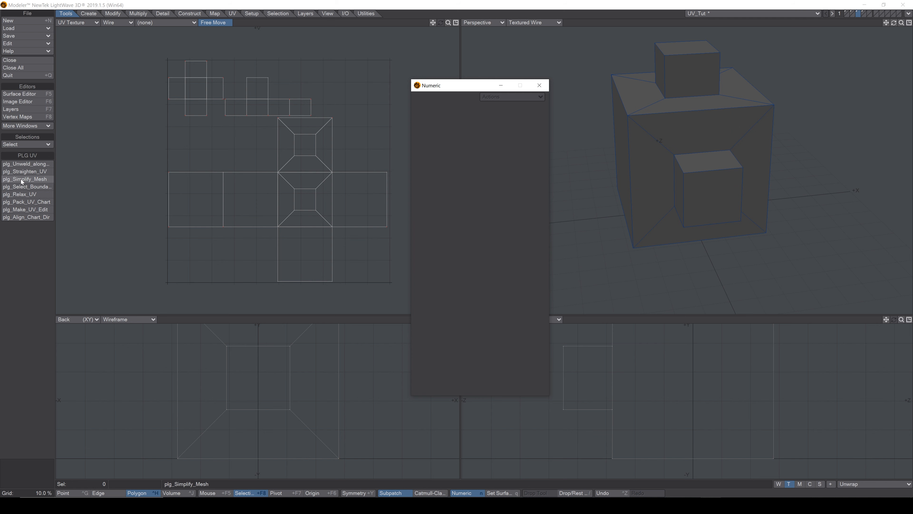
Step: Repack the UV charts of the box and its two cubes with plg_Pack_UV_Chart
click(29, 202)
click(266, 155)
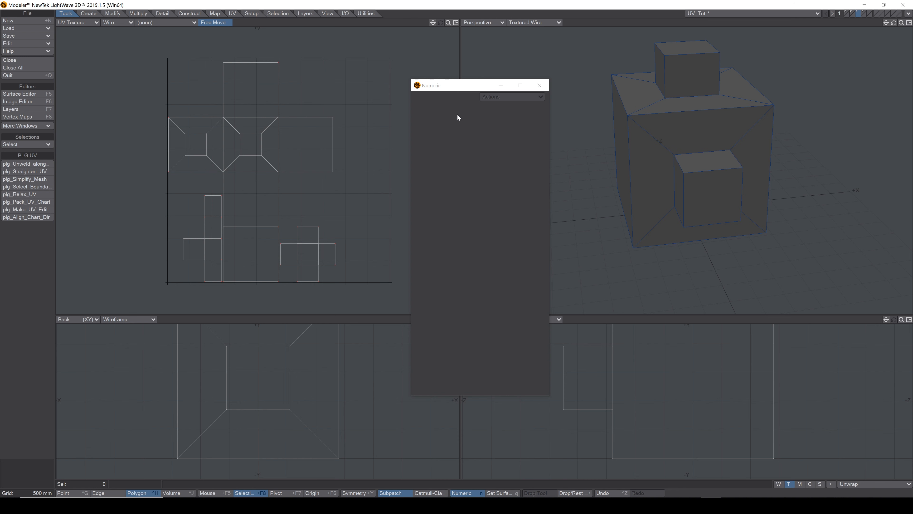
Step: Switch to the sumo wrestler's layer and remove the sumo_colormap.png image from the scene
click(864, 13)
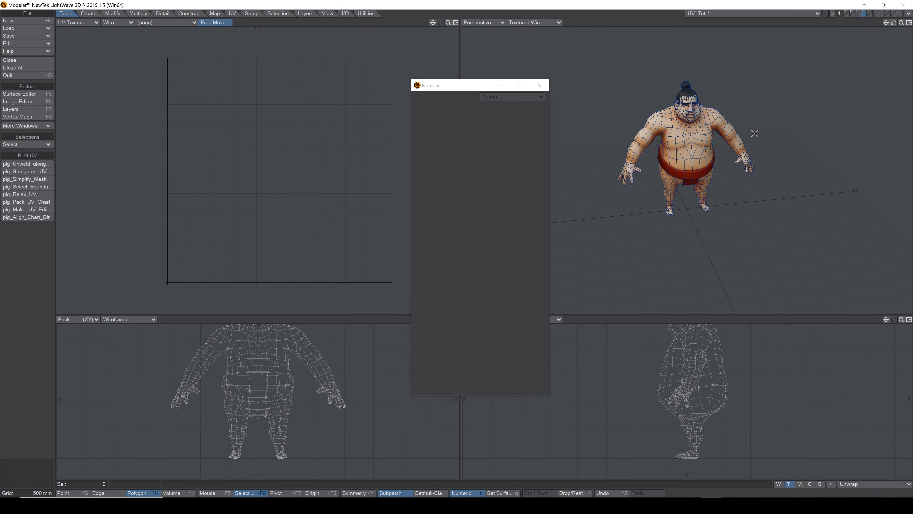
mouse_move(901, 23)
mouse_down()
mouse_move(910, 22)
mouse_move(877, 16)
mouse_move(894, 14)
mouse_up()
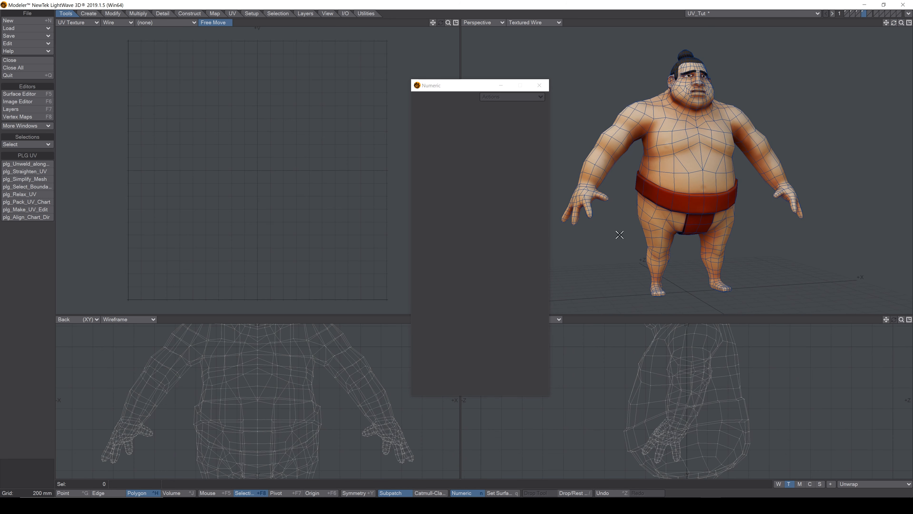
mouse_move(894, 23)
mouse_down()
mouse_move(877, 23)
mouse_move(897, 21)
mouse_up()
click(18, 103)
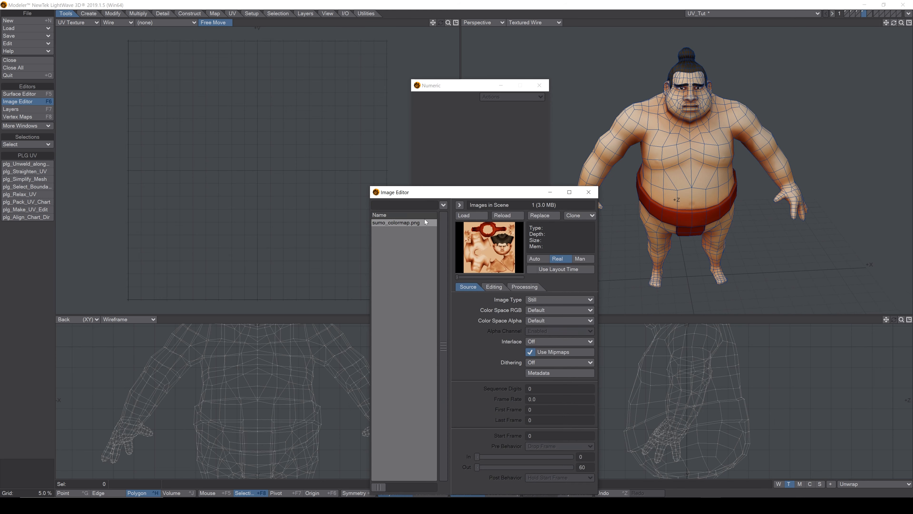
key(Delete)
Step: Choose the sumoUV map, clear it from the character, and close the Image Editor
click(852, 484)
click(850, 478)
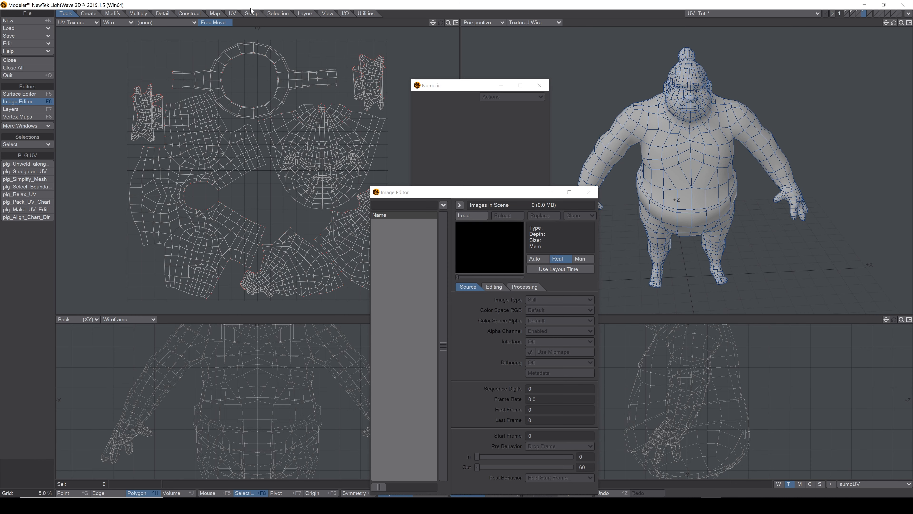
click(215, 13)
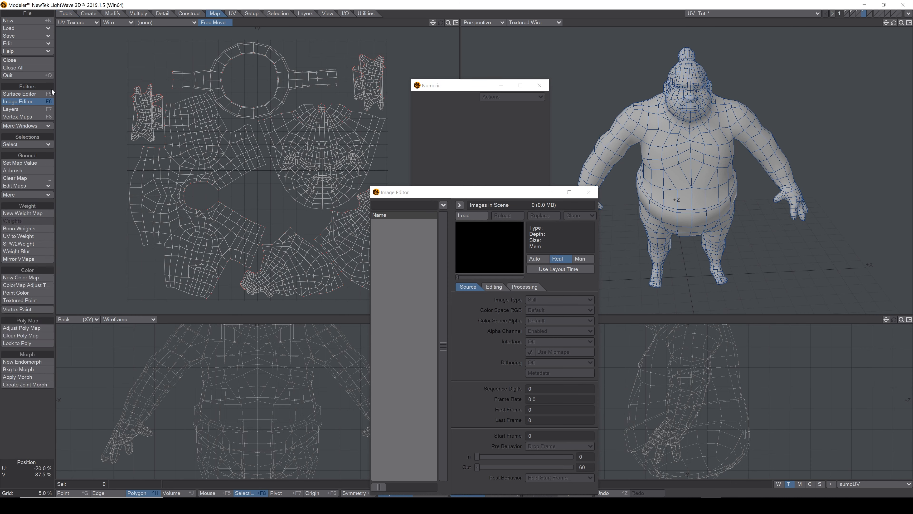
click(16, 177)
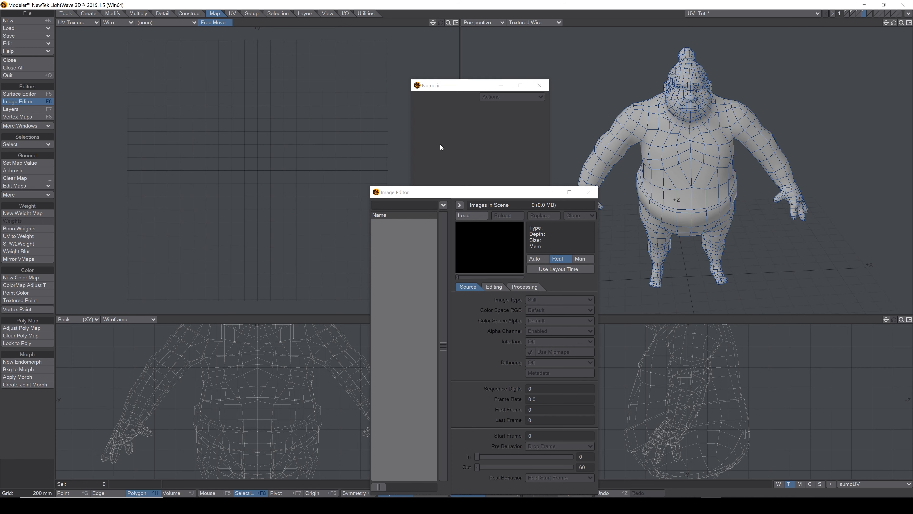
click(588, 192)
Step: Select all of the sumo's head polygons from the chin and neckline up, including the ears and topknot
mouse_move(893, 22)
mouse_down()
mouse_move(841, 24)
mouse_move(887, 26)
mouse_move(896, 16)
mouse_move(879, 30)
mouse_move(895, 24)
mouse_up()
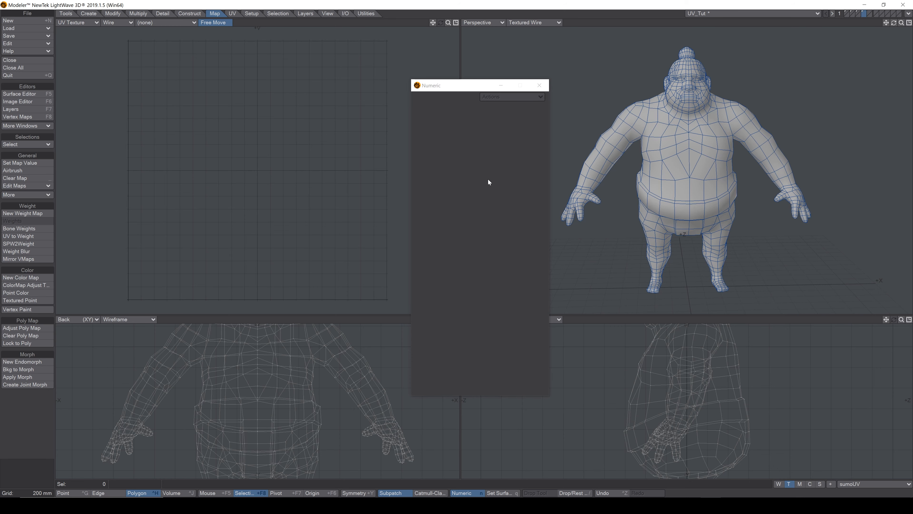
click(901, 22)
drag(894, 23, 798, 116)
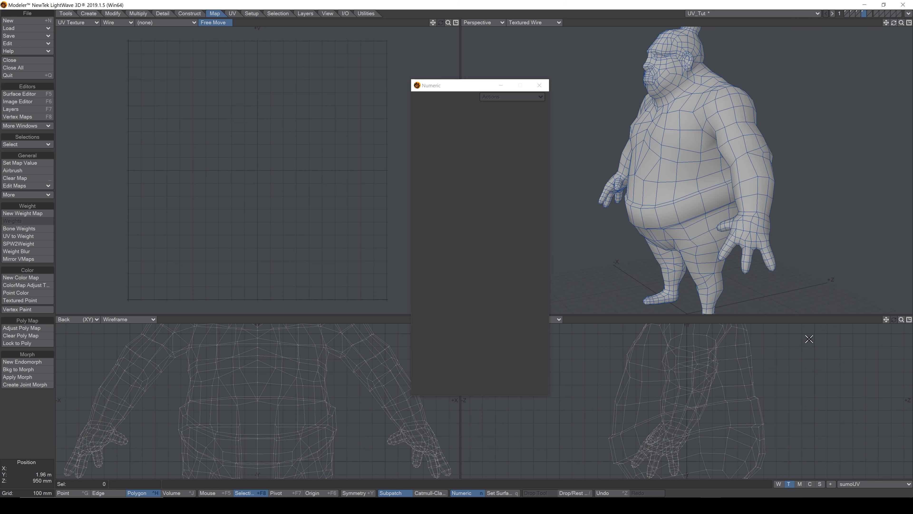
drag(887, 319, 912, 457)
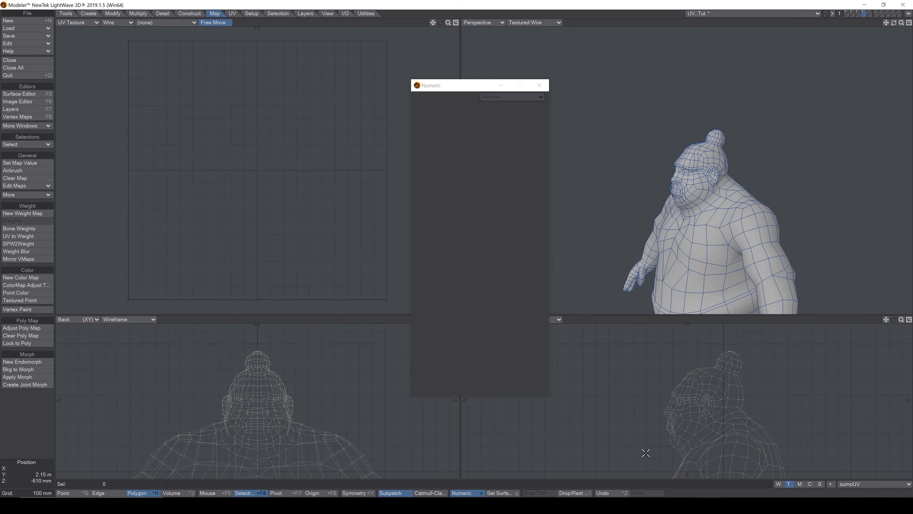
right_drag(675, 454, 700, 436)
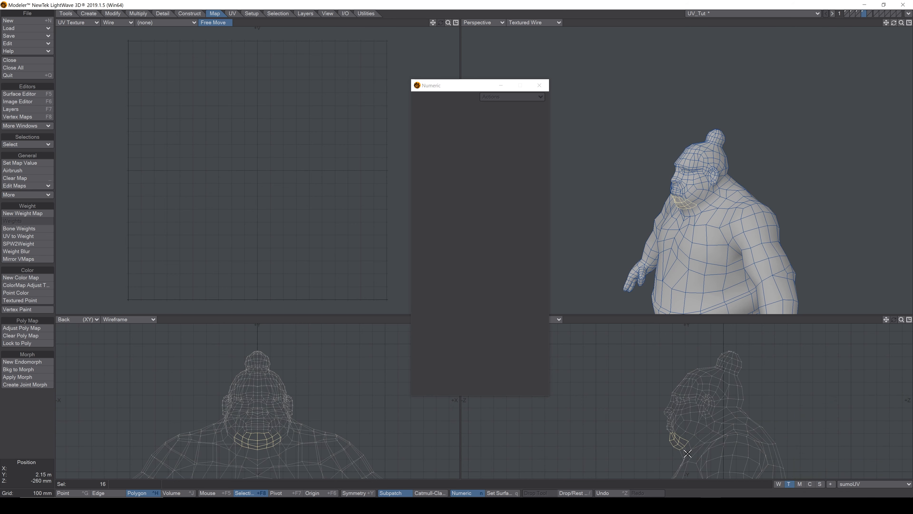
mouse_move(651, 409)
right_down()
mouse_move(673, 461)
mouse_move(759, 406)
mouse_move(633, 356)
right_up()
drag(695, 442, 688, 441)
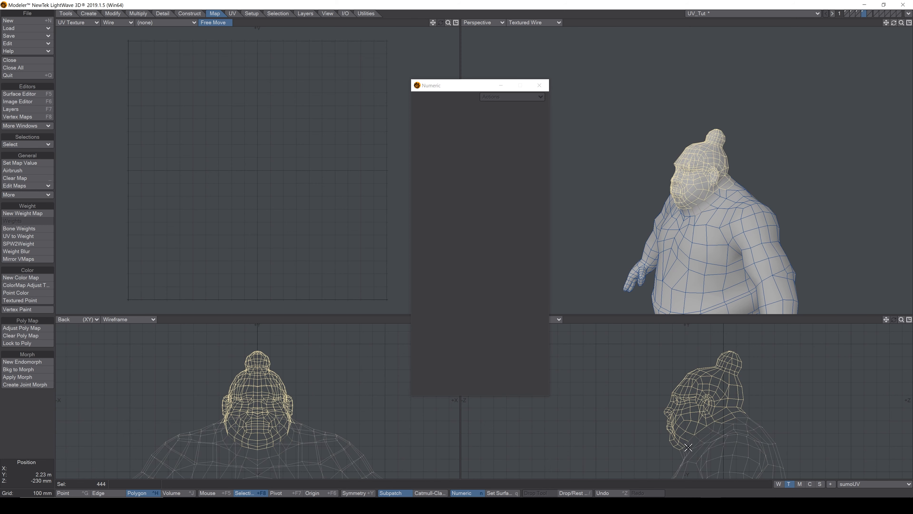
click(721, 422)
drag(893, 23, 877, 31)
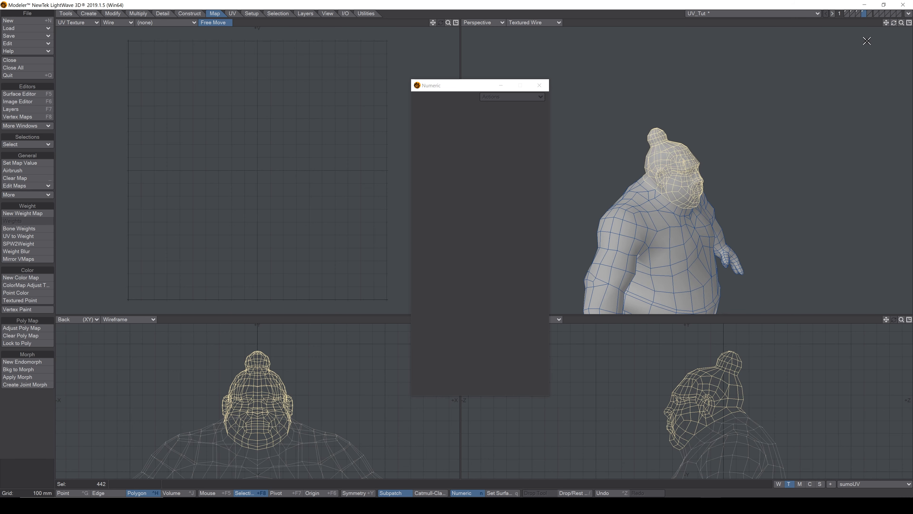
Step: Hide everything except the selected head polygons and drop the selection
key(x)
key(ctrl+z)
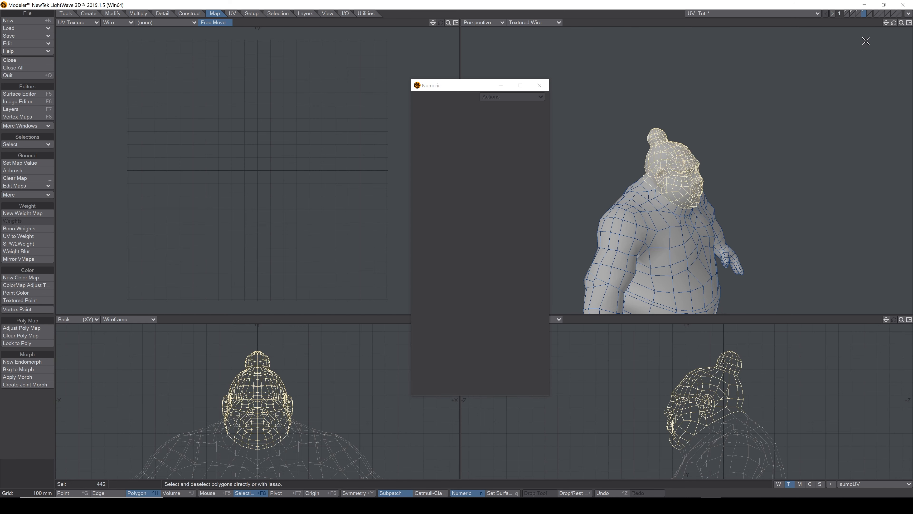
key(=)
key(/)
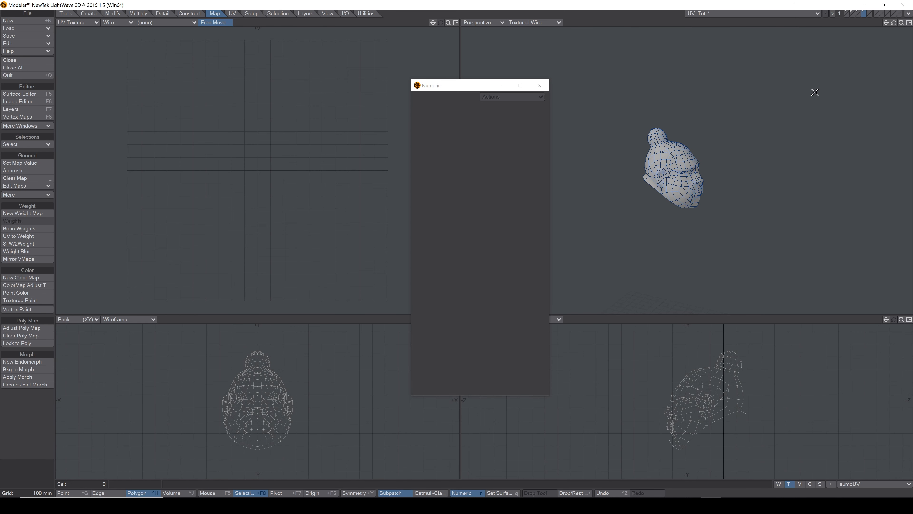
Step: Select the centre line of edges up the back of the head, from the neck opening to the topknot's base
key(a)
mouse_move(901, 22)
mouse_down()
mouse_move(911, 23)
mouse_move(862, 23)
mouse_move(909, 23)
mouse_up()
mouse_move(752, 31)
mouse_down()
mouse_move(787, 26)
mouse_move(749, 32)
mouse_up()
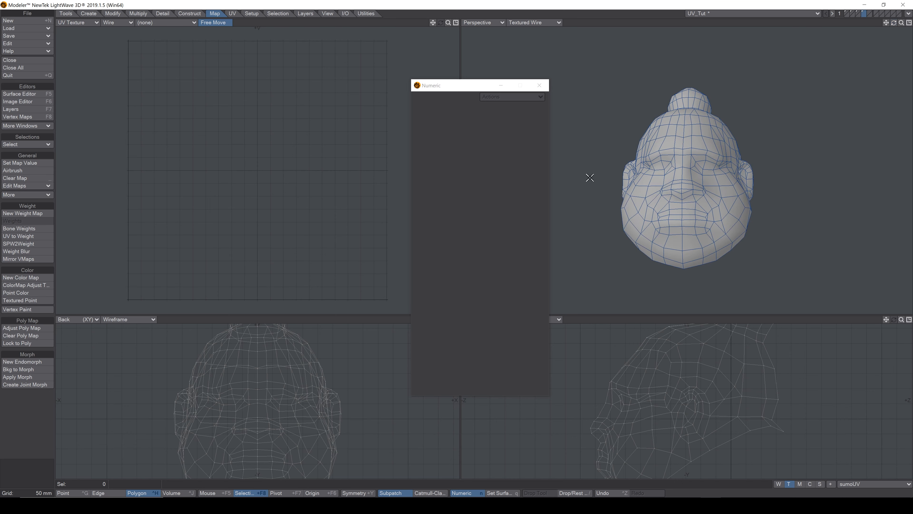
drag(894, 22, 825, 16)
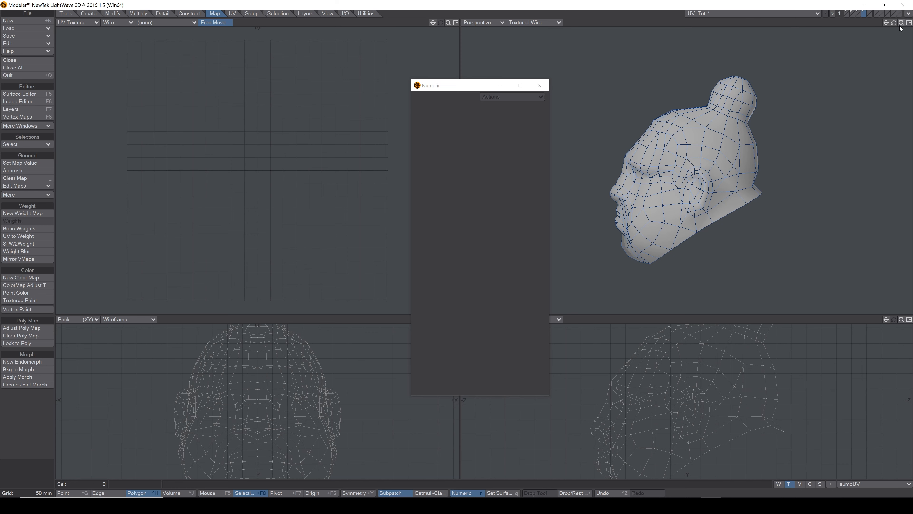
drag(893, 23, 491, 265)
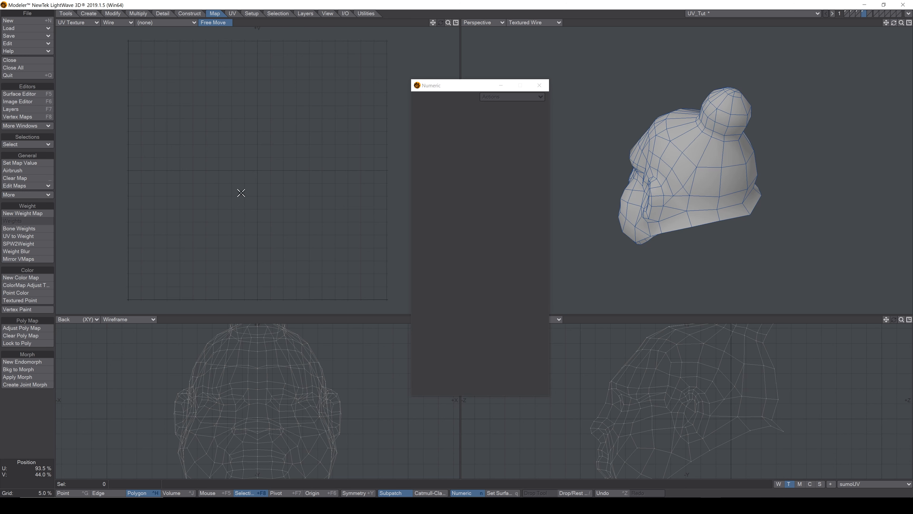
click(21, 170)
click(233, 14)
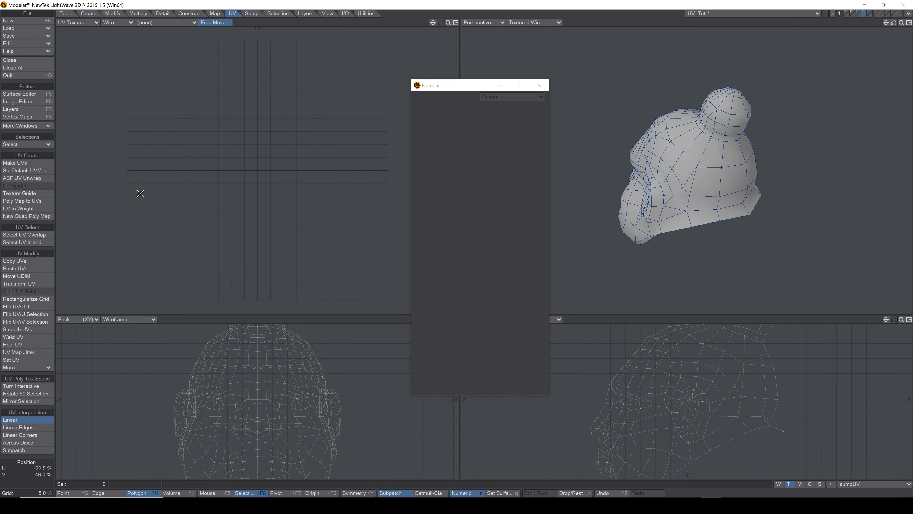
click(124, 492)
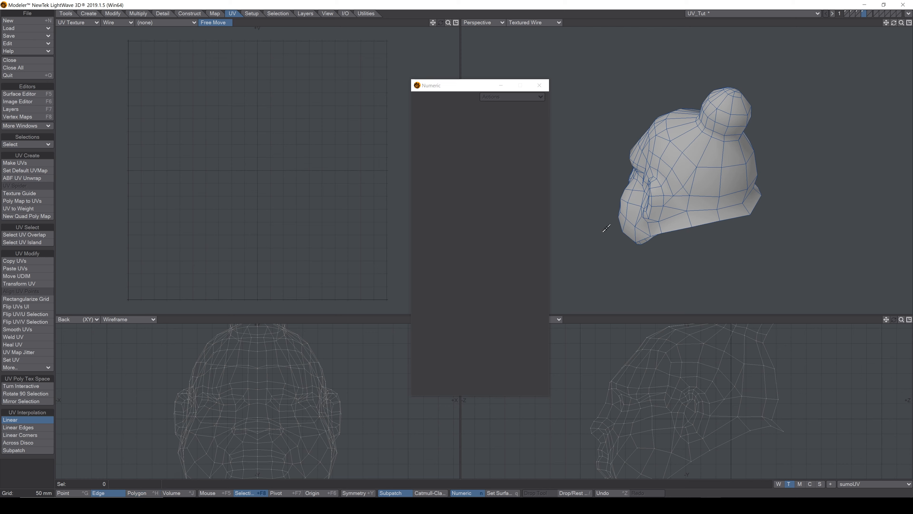
drag(894, 23, 869, 23)
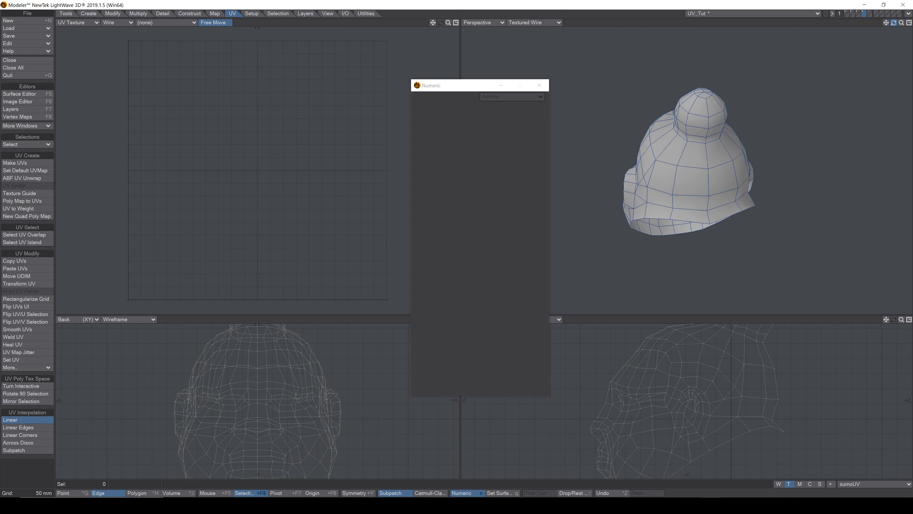
mouse_move(708, 216)
mouse_down()
mouse_move(699, 133)
mouse_move(717, 149)
mouse_up()
Step: Add the loop of edges around the topknot's base to the selection
mouse_move(897, 23)
mouse_down()
mouse_move(865, 24)
mouse_move(892, 24)
mouse_up()
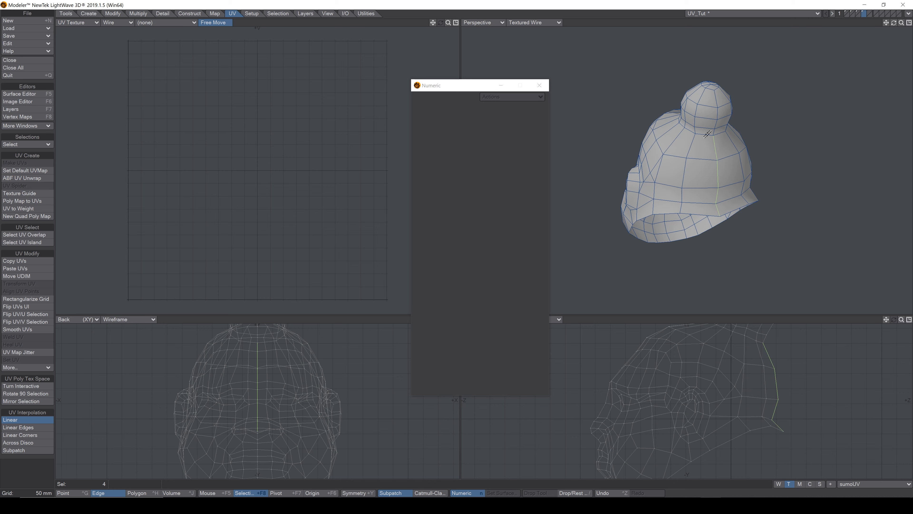
mouse_move(893, 22)
mouse_down()
mouse_move(907, 24)
mouse_move(893, 24)
mouse_up()
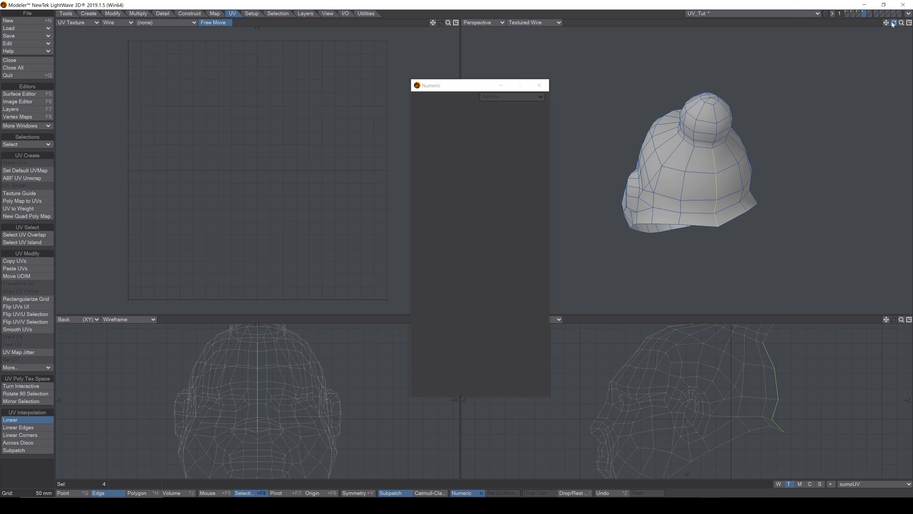
click(704, 145)
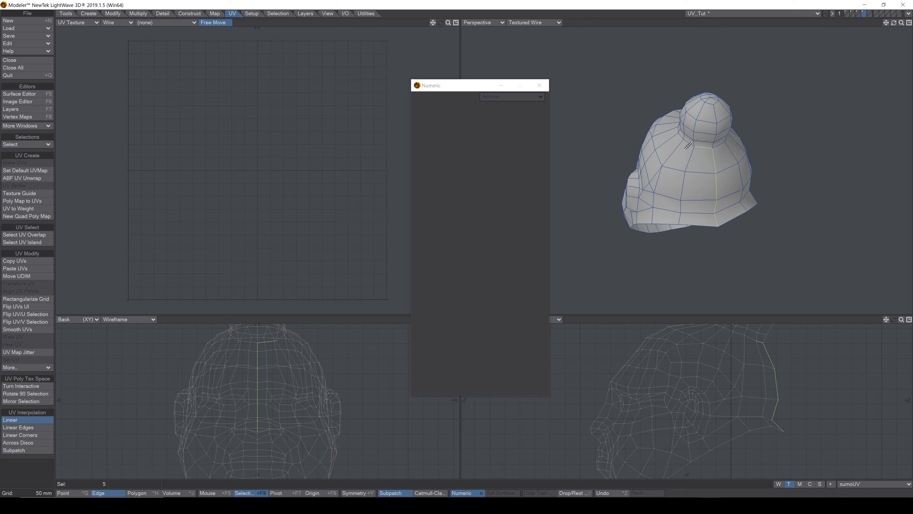
click(679, 137)
mouse_move(893, 23)
mouse_down()
mouse_move(907, 24)
mouse_move(897, 23)
mouse_up()
click(721, 133)
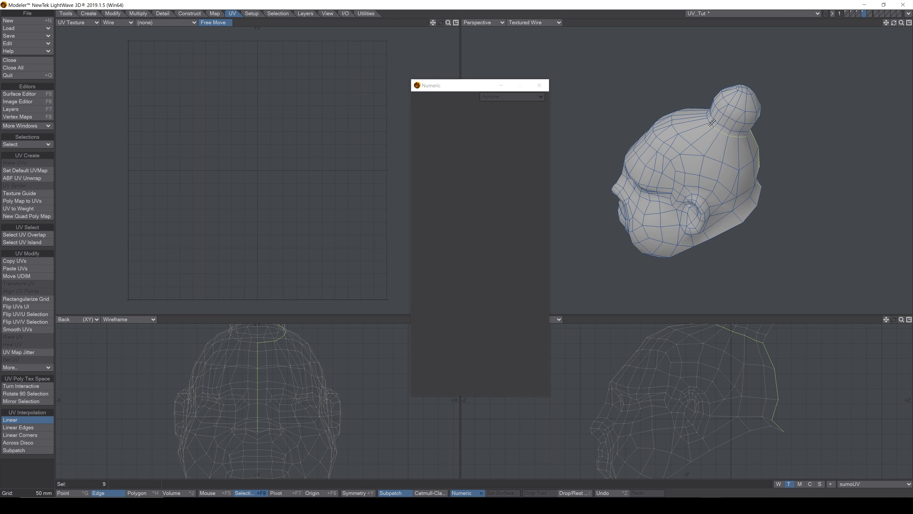
alt+drag(758, 198, 753, 119)
click(643, 146)
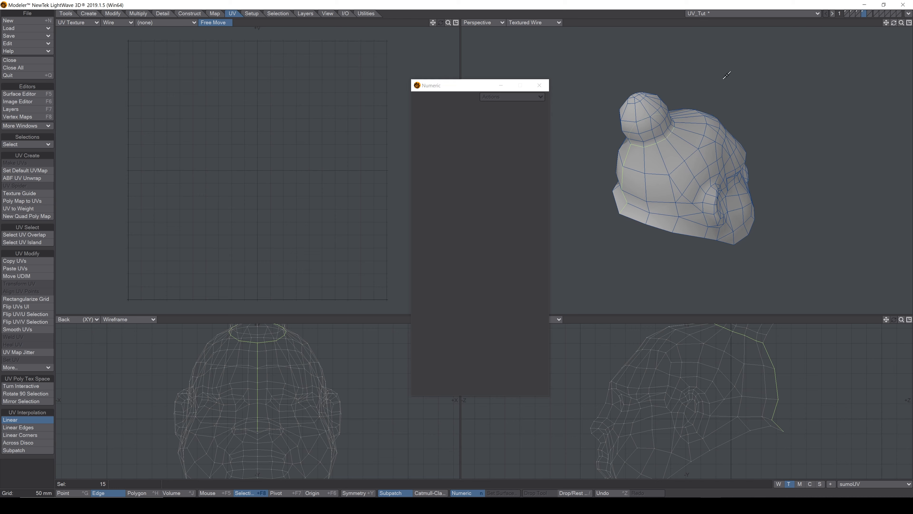
Step: Add the topknot's rear centre edges and the edges around its crown to the selection
drag(893, 23, 856, 27)
click(710, 128)
click(717, 144)
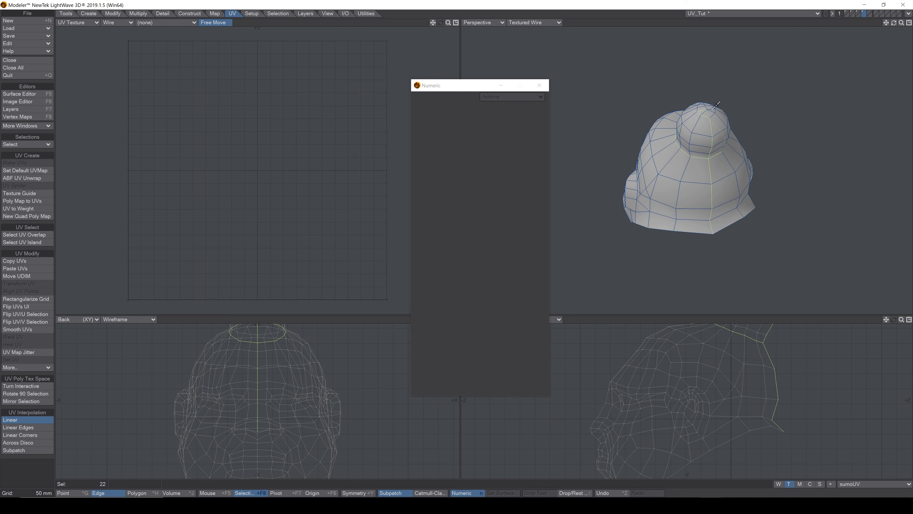
drag(896, 25, 896, 65)
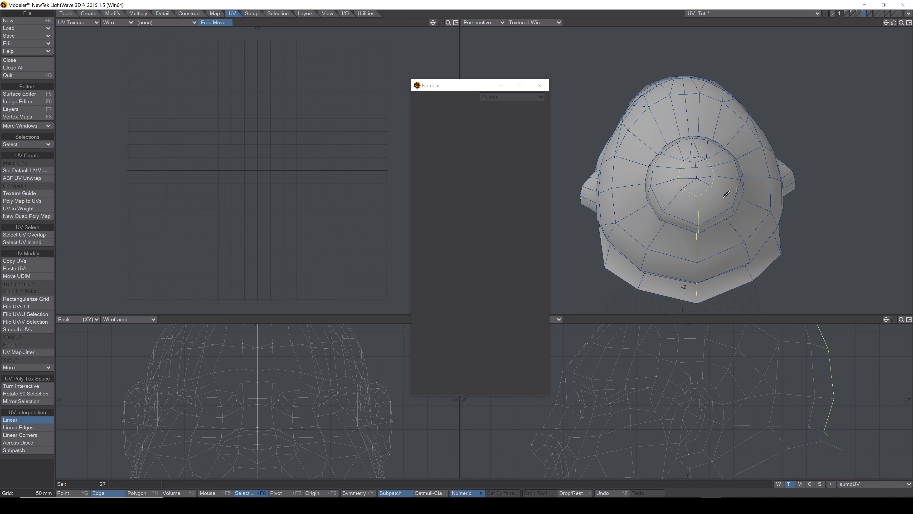
Step: Unwrap the head along the selected edges with ABF UV Unwrap, using the Unwrap UV map
drag(894, 23, 882, 45)
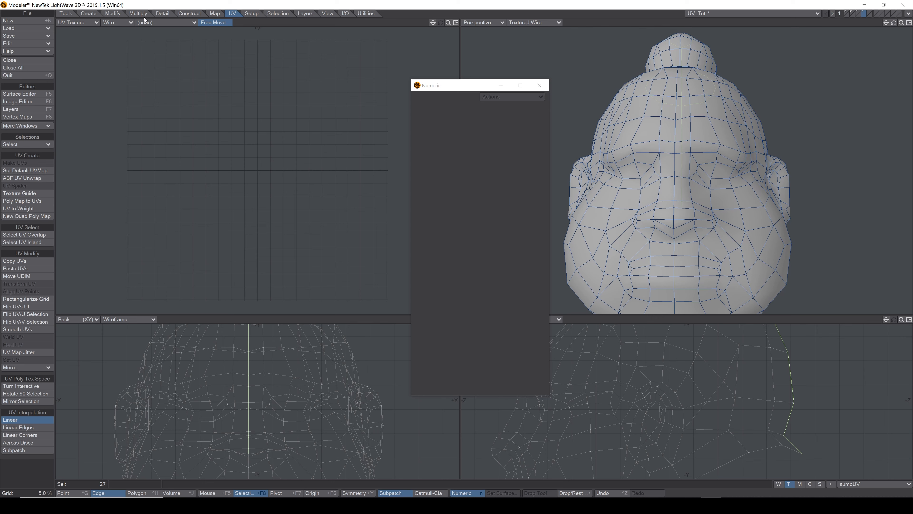
click(24, 180)
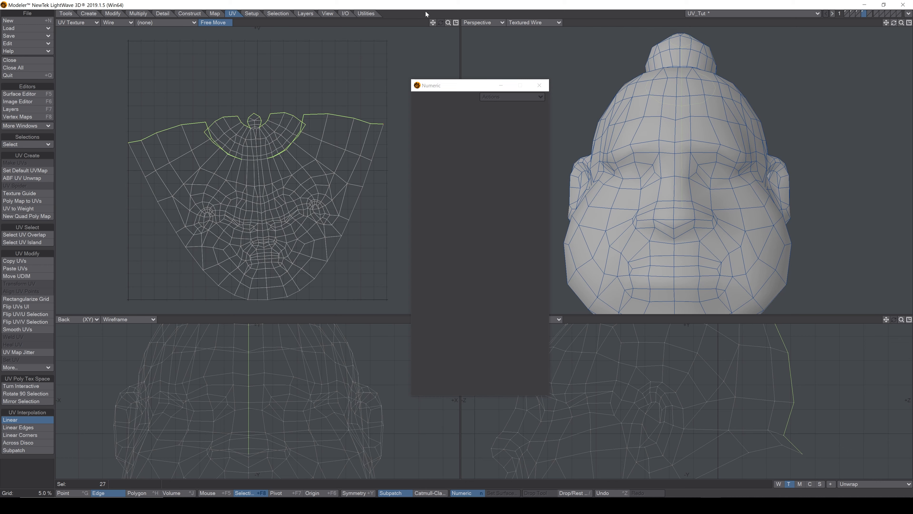
drag(446, 22, 449, 23)
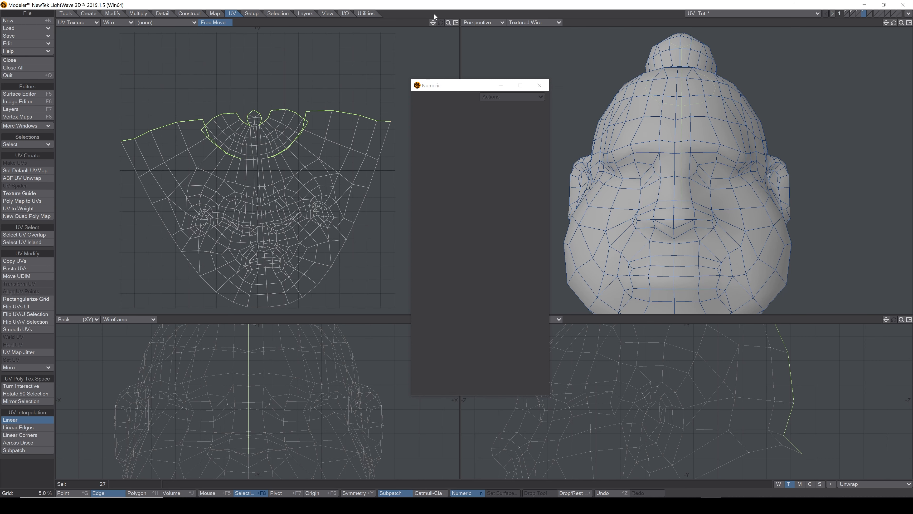
drag(447, 23, 451, 23)
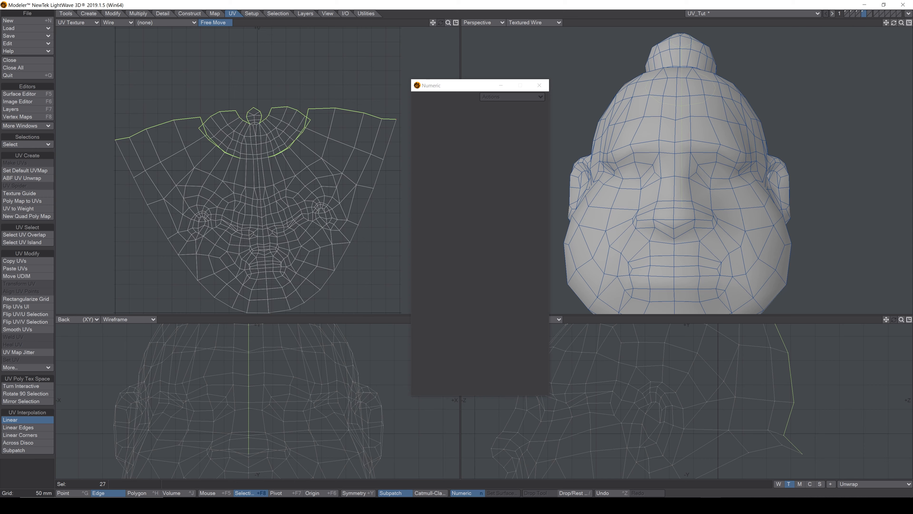
Step: Complete the edge loop selection around the topknot's base at the front and unwrap the head again with ABF UV Unwrap
drag(894, 23, 667, 75)
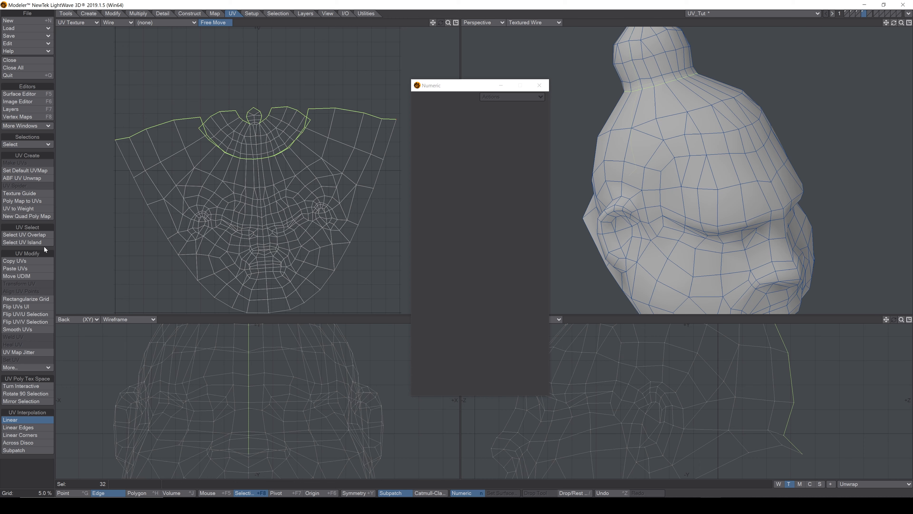
click(24, 178)
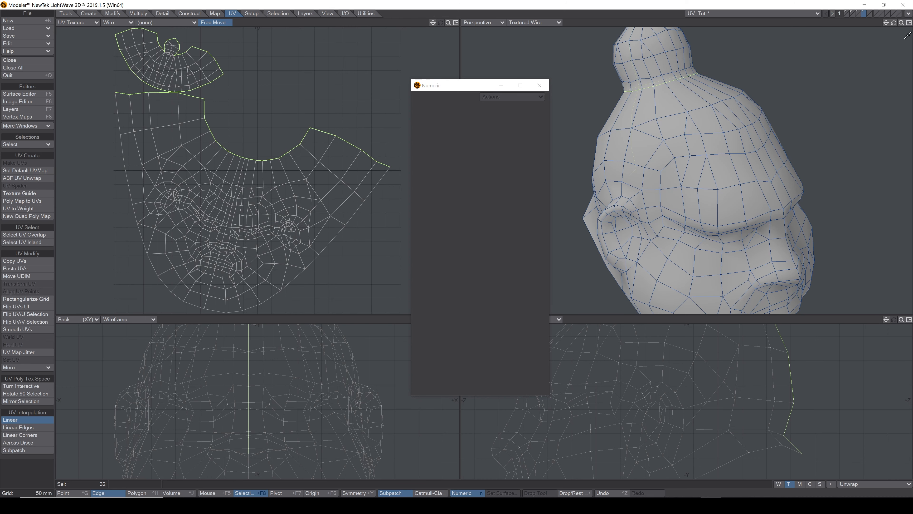
drag(893, 23, 911, 22)
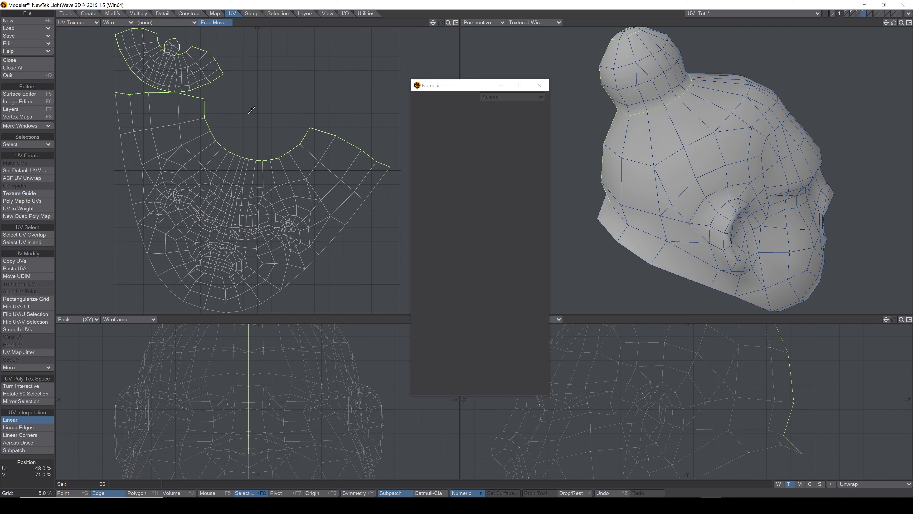
Step: Rotate the face and topknot UV islands upright and reposition the face's island
key(ctrl+h)
key(y)
drag(277, 134, 298, 134)
key(t)
mouse_move(224, 200)
mouse_down()
mouse_move(255, 185)
mouse_move(256, 171)
mouse_move(275, 169)
mouse_up()
key(y)
key(Return)
Step: Select the topknot's UV island, move it centred above the face's island, and clear the selection
mouse_move(91, 49)
right_down()
mouse_move(219, 114)
mouse_move(86, 6)
right_up()
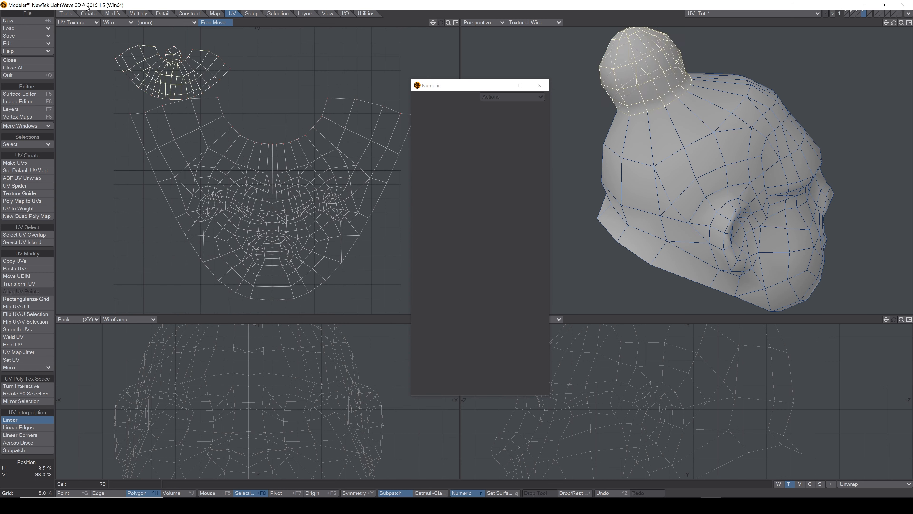
key(t)
drag(208, 60, 305, 78)
key(Return)
right_drag(161, 40, 366, 6)
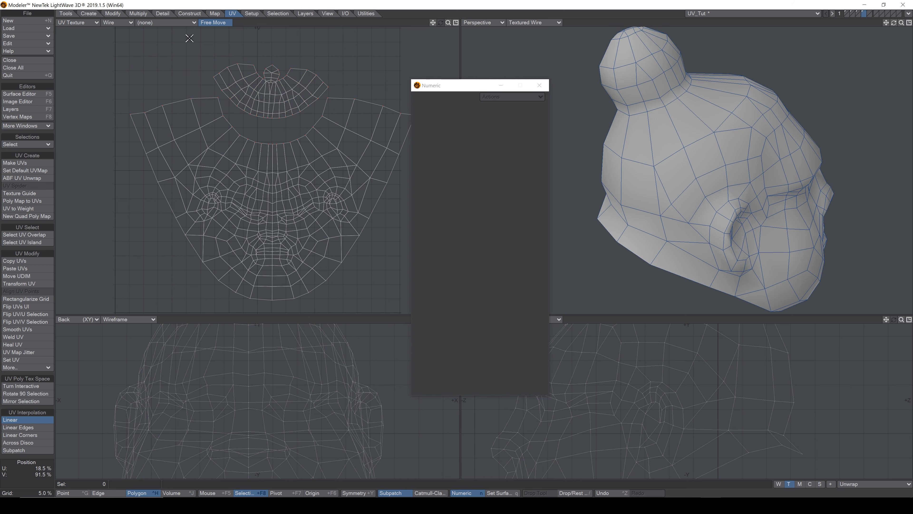
Step: Clear the Unwrap UV map from the head
click(215, 13)
click(34, 180)
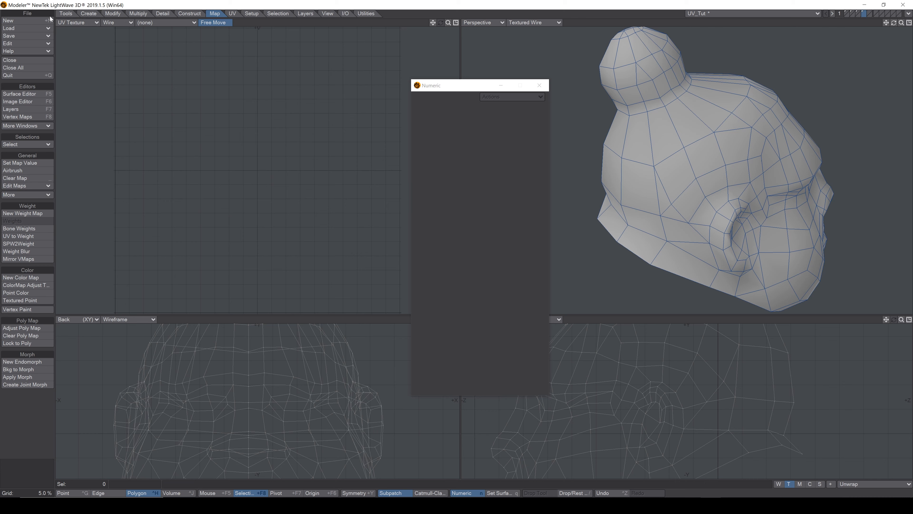
Step: With plg_Make_UV_Edit, mark the centre edge line up the back of the head and over the topknot using Advance Edge
click(66, 13)
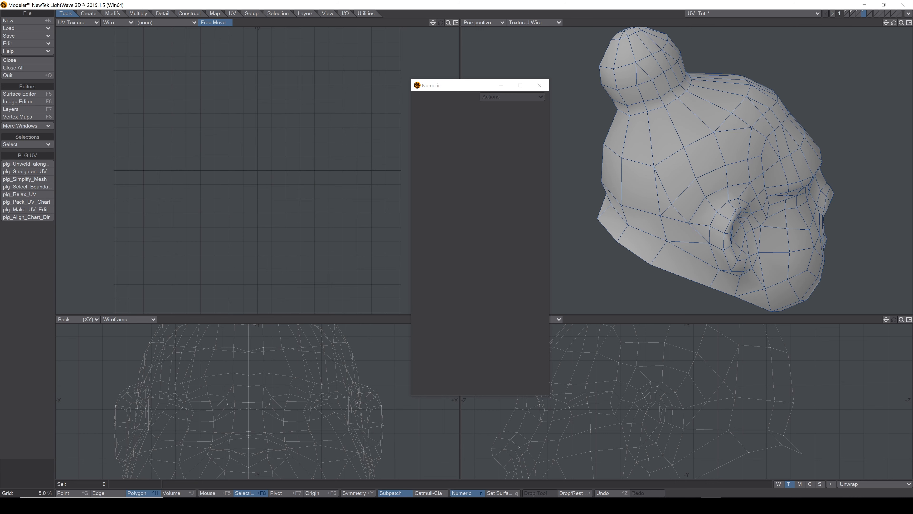
click(25, 209)
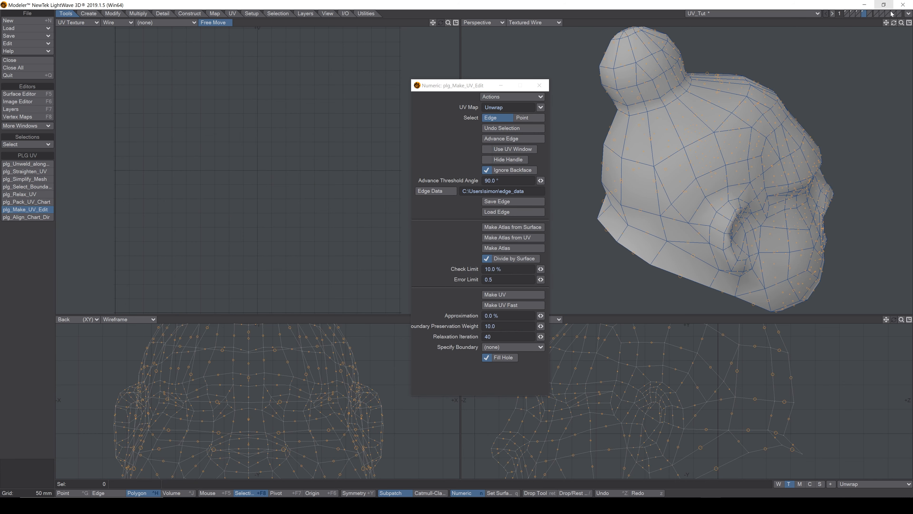
drag(893, 23, 877, 23)
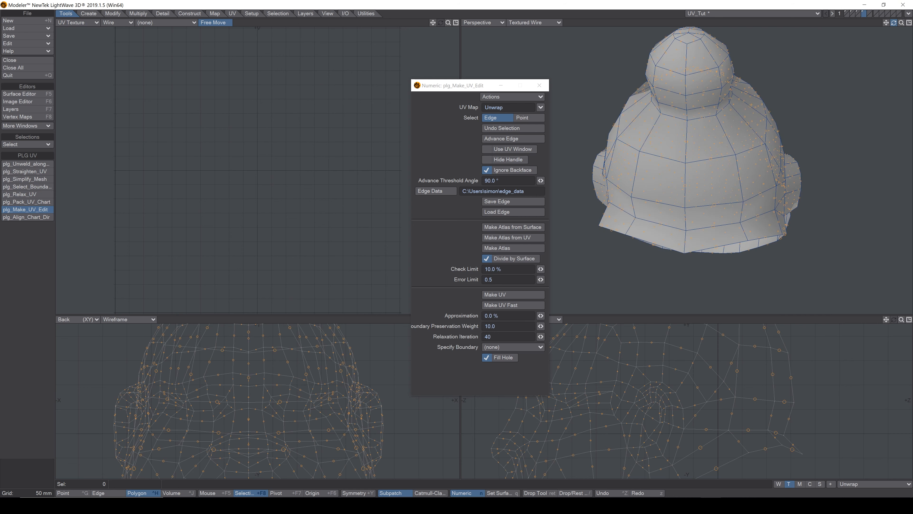
click(685, 218)
click(518, 137)
mouse_move(894, 23)
mouse_down()
mouse_move(872, 27)
mouse_move(889, 28)
mouse_up()
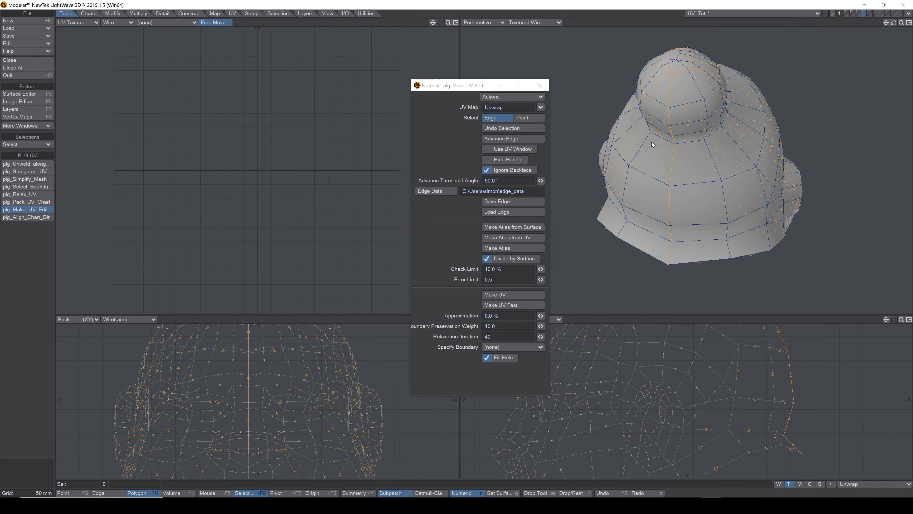
drag(894, 24, 894, 24)
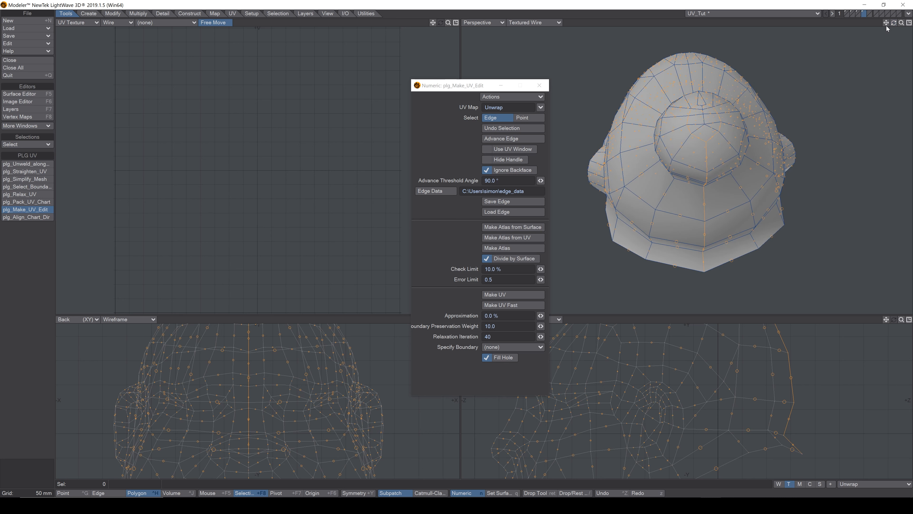
Step: Mark the edge loop around the topknot's base as a seam with Advance Edge and generate the head's UVs
drag(894, 22, 754, 104)
click(724, 113)
click(508, 138)
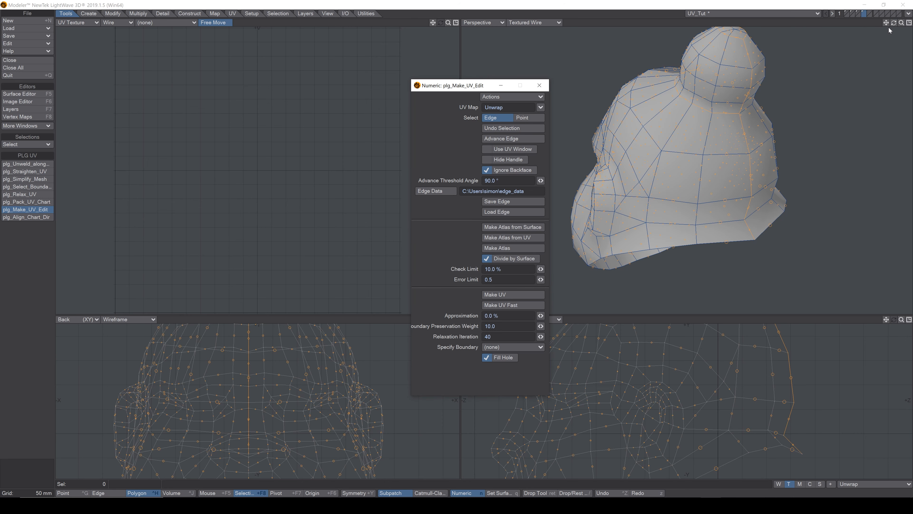
drag(894, 22, 850, 68)
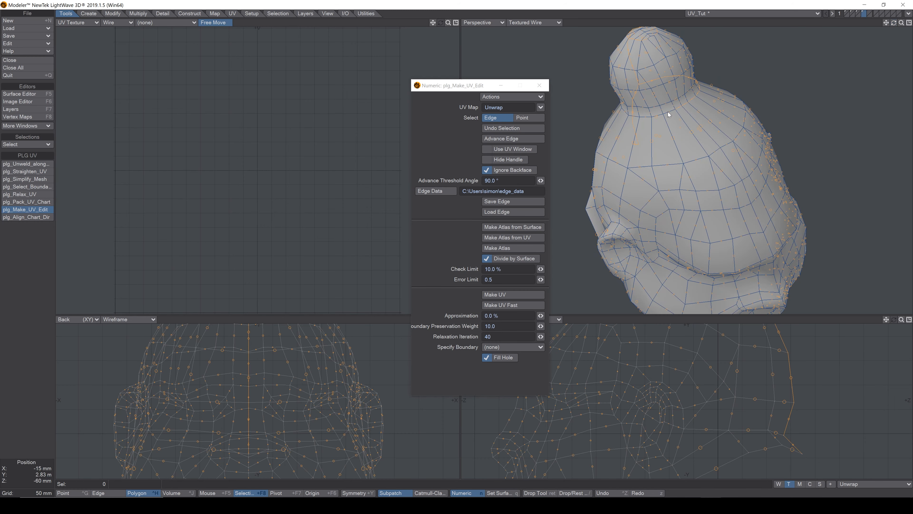
click(507, 138)
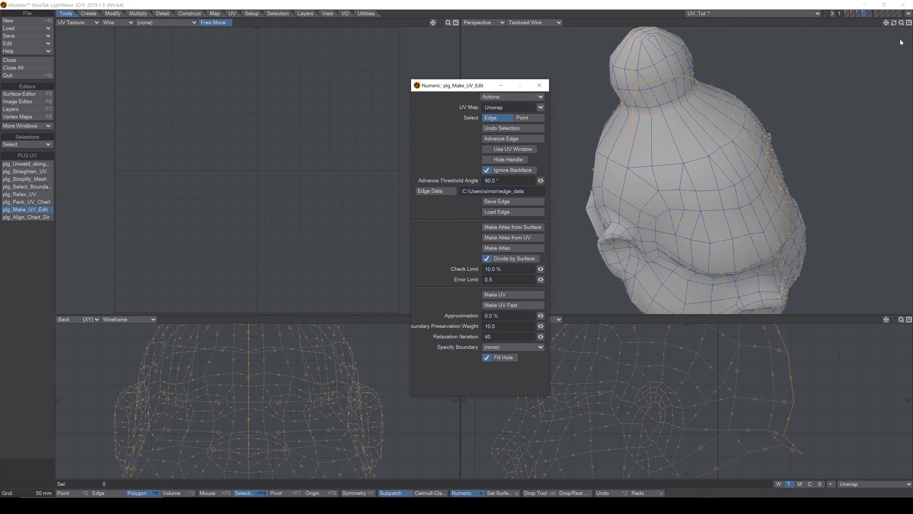
mouse_move(893, 23)
mouse_down()
mouse_move(845, 31)
mouse_move(878, 40)
mouse_move(895, 24)
mouse_up()
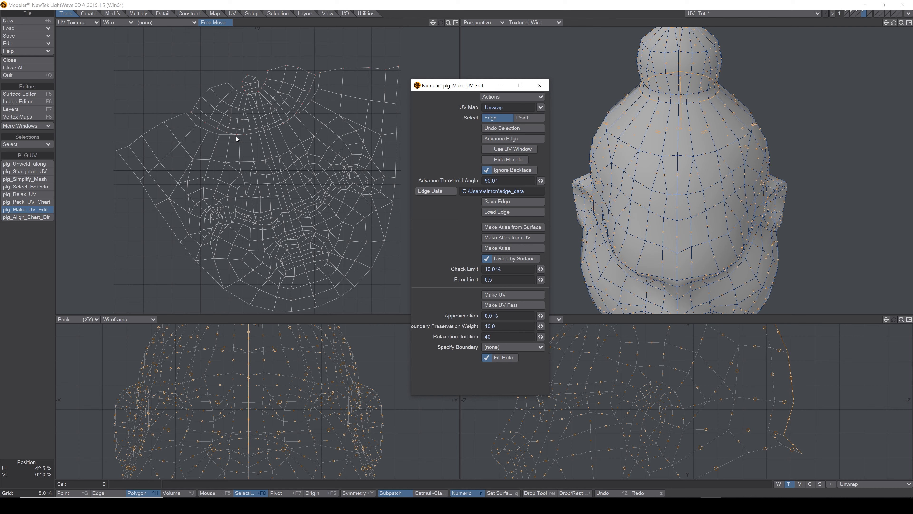
key(Return)
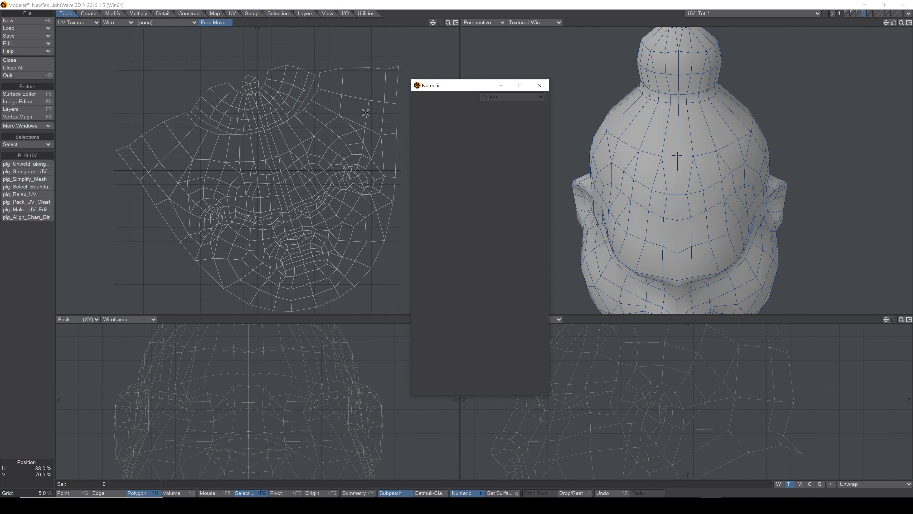
Step: Nudge the UV point at the topknot island's lower edge, then rotate the head's UV layout upright, scale it down and reposition it
key(ctrl+t)
drag(240, 136, 241, 138)
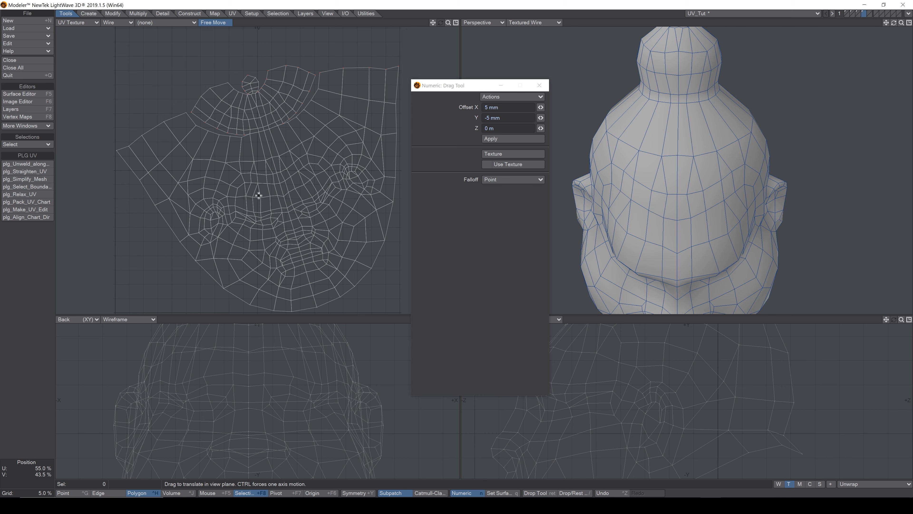
key(y)
drag(269, 173, 284, 124)
key(t)
key(shift+h)
key(Return)
key(t)
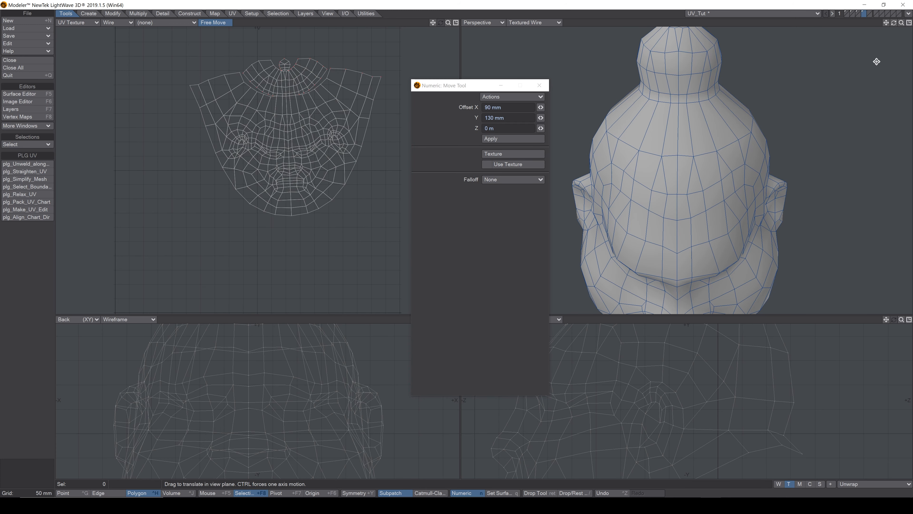
Step: Unhide the rest of the sumo's body
key(backslash)
mouse_move(893, 31)
mouse_down()
mouse_move(868, 121)
mouse_move(894, 22)
mouse_move(902, 24)
mouse_move(894, 23)
mouse_up()
key(a)
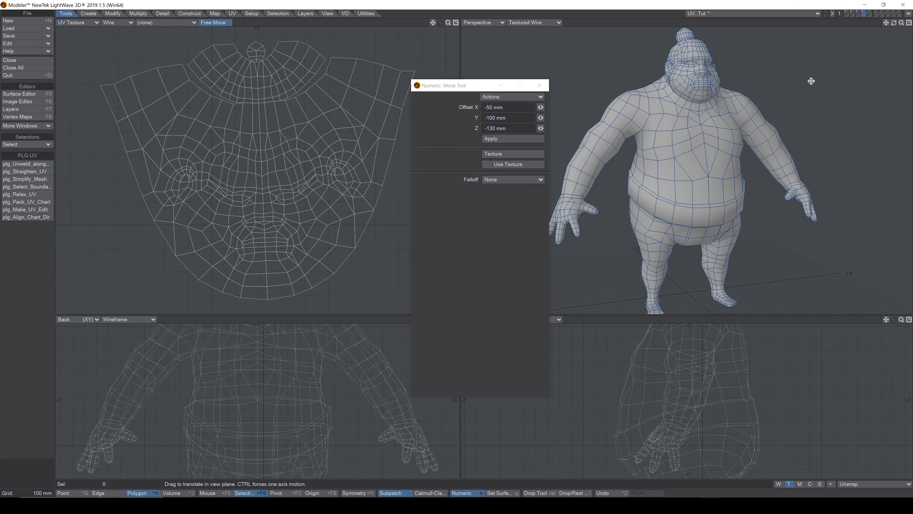
Step: Select the polygon loops forming the band and rim of the loincloth's belt
drag(894, 23, 664, 174)
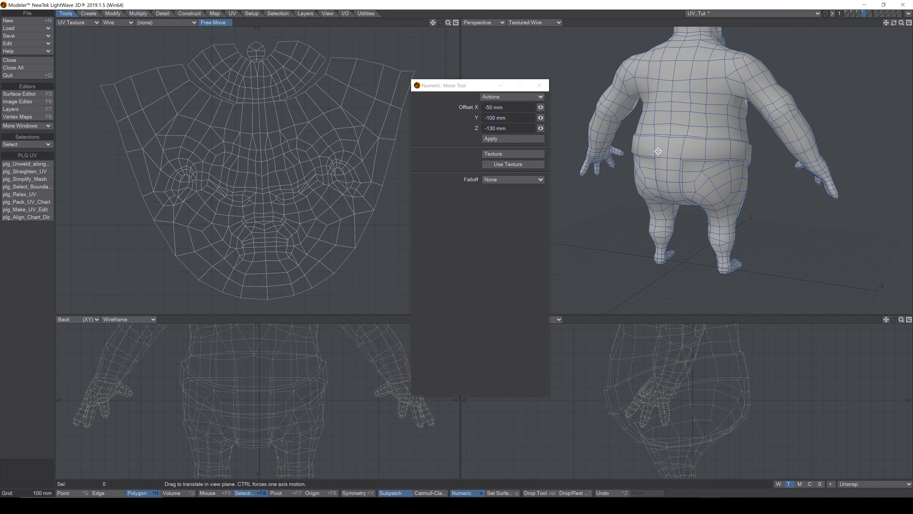
drag(901, 22, 730, 90)
key(Return)
key(ctrl+l)
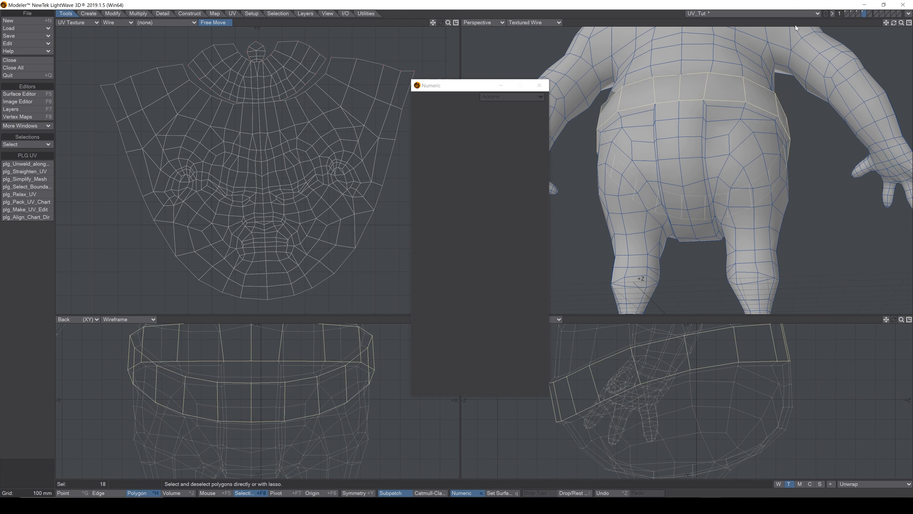
drag(894, 23, 618, 102)
shift+drag(679, 115, 693, 115)
key(ctrl+l)
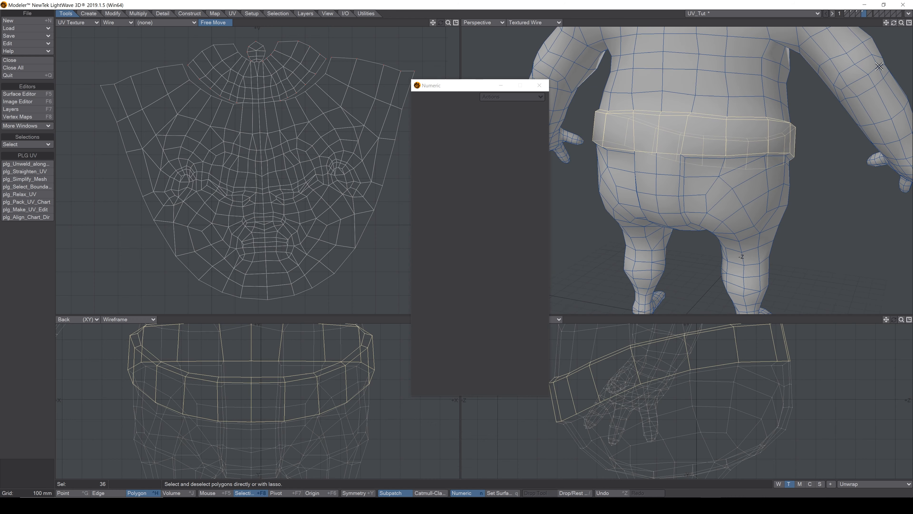
Step: Add the polygon loops along both side edges of the loincloth's strap to the selection
drag(894, 23, 893, 50)
click(694, 94)
click(692, 104)
key(ctrl+l)
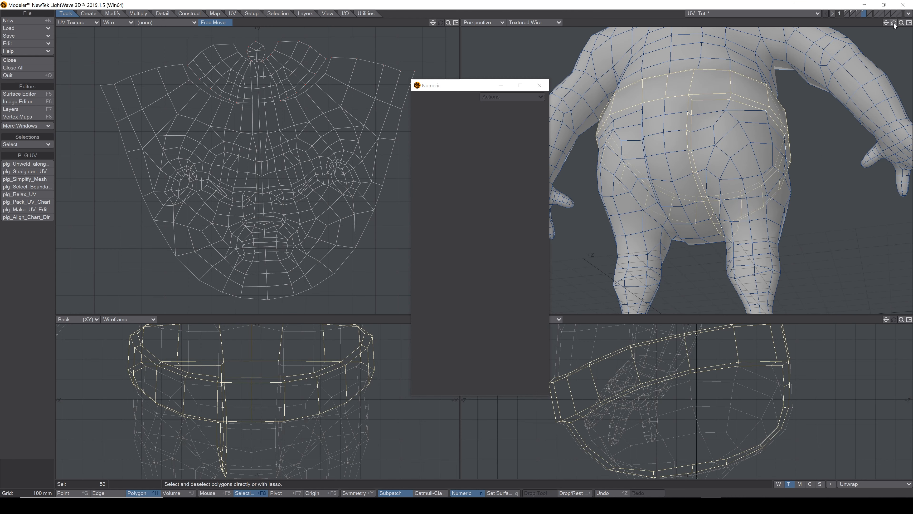
drag(894, 24, 894, 25)
click(720, 104)
click(722, 114)
key(ctrl+l)
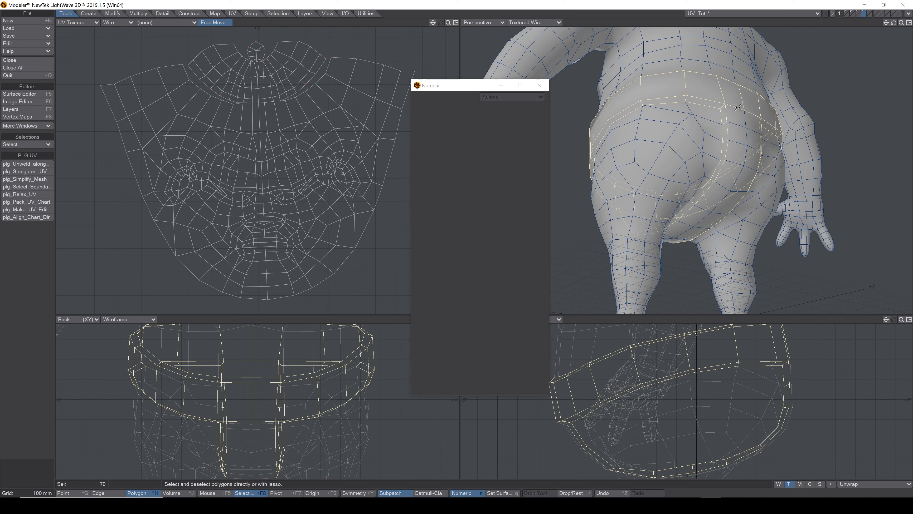
Step: Add the remaining face polygons of the strap running between the legs to the selection
mouse_move(743, 120)
shift+mouse_down()
mouse_move(752, 123)
mouse_move(725, 197)
shift+mouse_up()
mouse_move(732, 150)
shift+mouse_down()
mouse_move(703, 174)
mouse_move(721, 192)
mouse_move(703, 222)
shift+mouse_up()
click(706, 176)
mouse_move(894, 23)
mouse_down()
mouse_move(885, 7)
mouse_move(805, 15)
mouse_up()
mouse_move(704, 205)
shift+mouse_down()
mouse_move(677, 206)
mouse_move(678, 95)
mouse_move(700, 181)
shift+mouse_up()
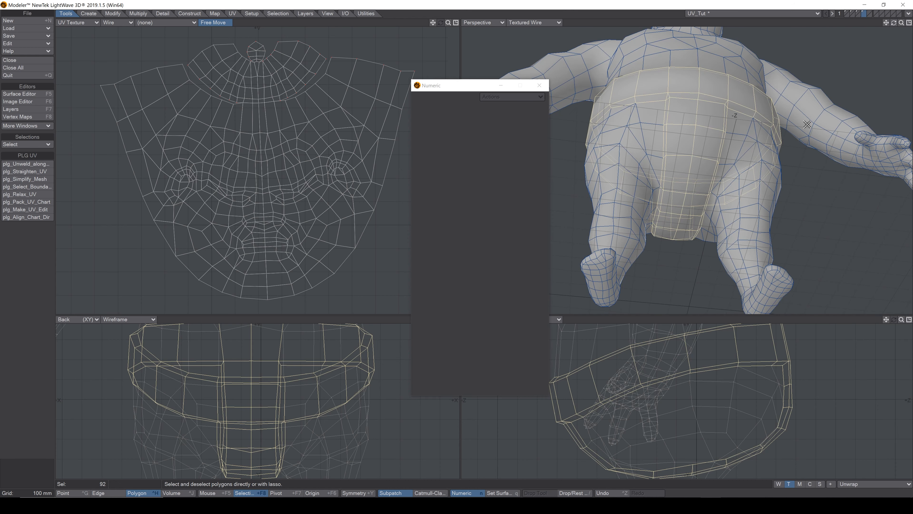
Step: Detach the loincloth from the body by cutting and pasting its selected polygons, and hide everything else
key(ctrl+x)
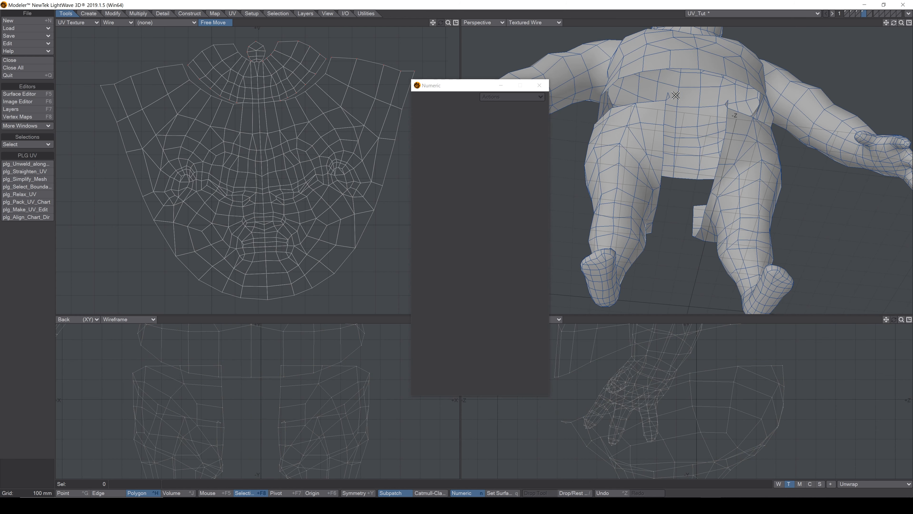
key(ctrl+v)
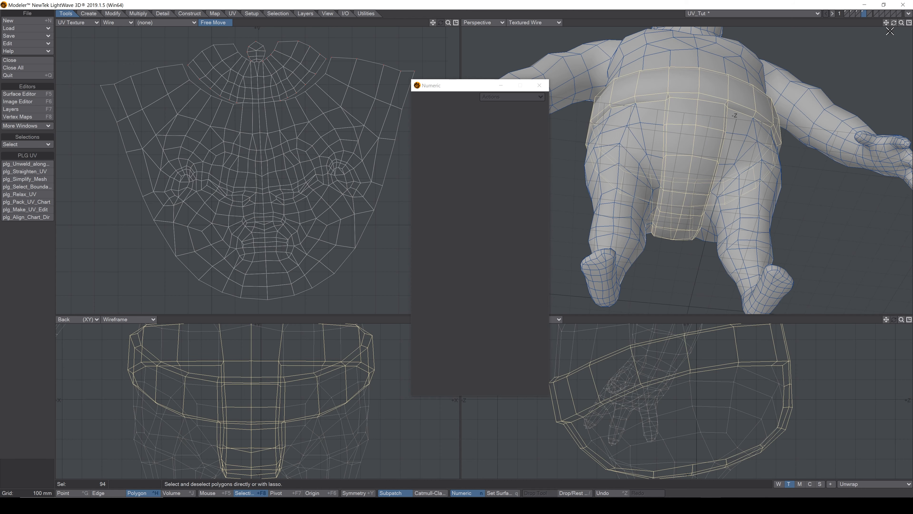
alt+drag(647, 170, 827, 170)
drag(894, 23, 885, 23)
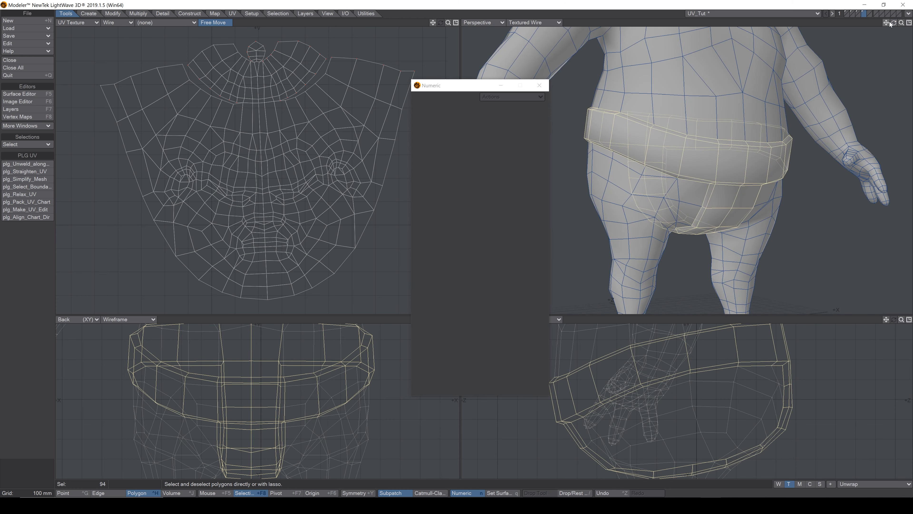
key(ctrl+x)
key(ctrl+v)
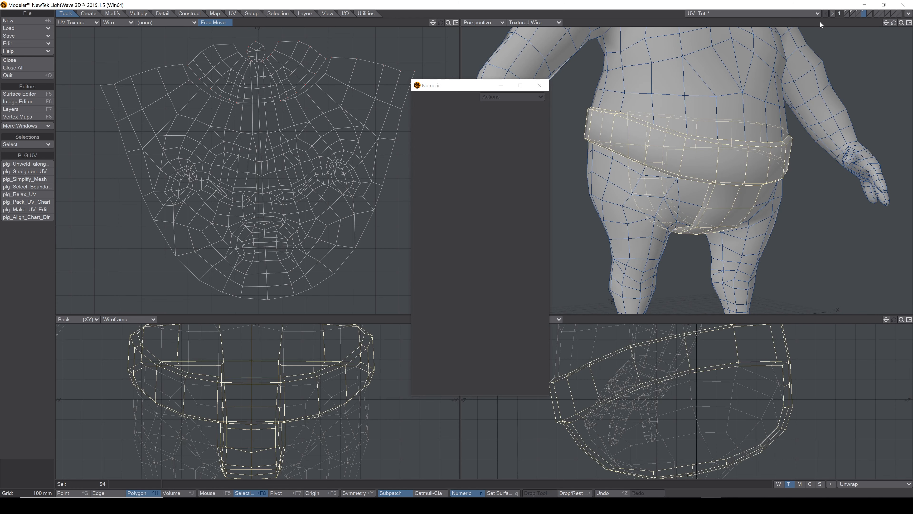
key(=)
key(/)
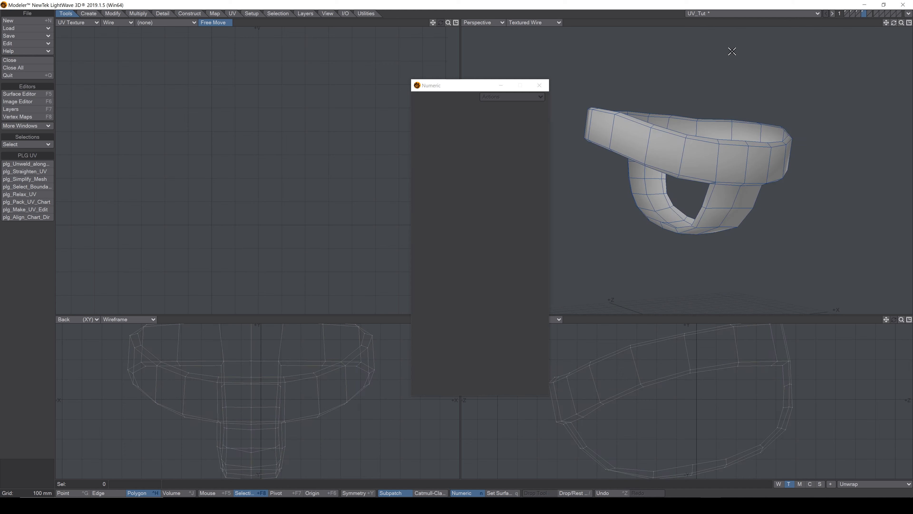
Step: Turn off Double Sided for the Sumo surface and inspect the loincloth from several sides
mouse_move(894, 22)
mouse_down()
mouse_move(874, 30)
mouse_move(883, 26)
mouse_up()
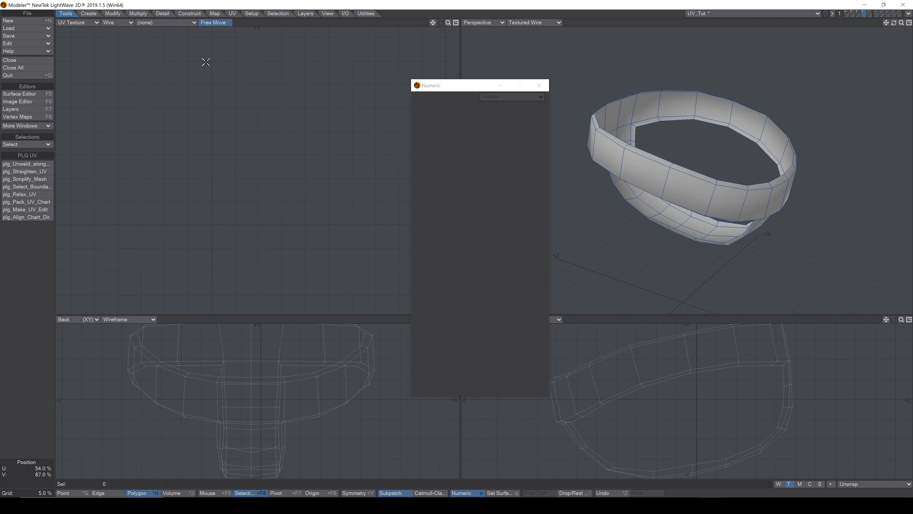
click(31, 95)
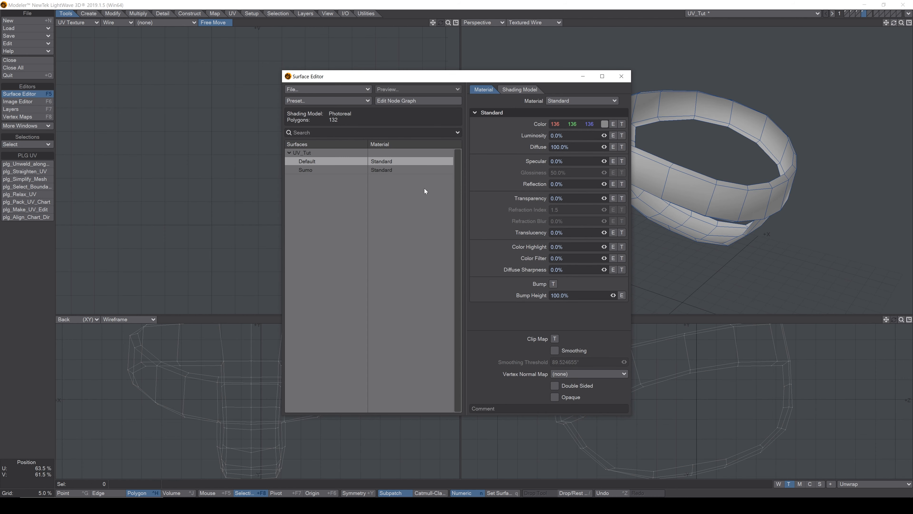
click(337, 169)
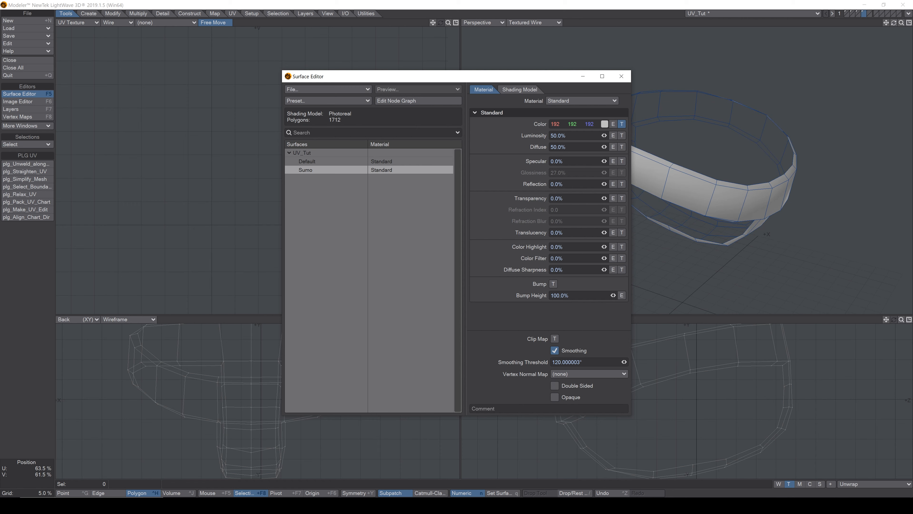
click(621, 76)
drag(893, 23, 858, 58)
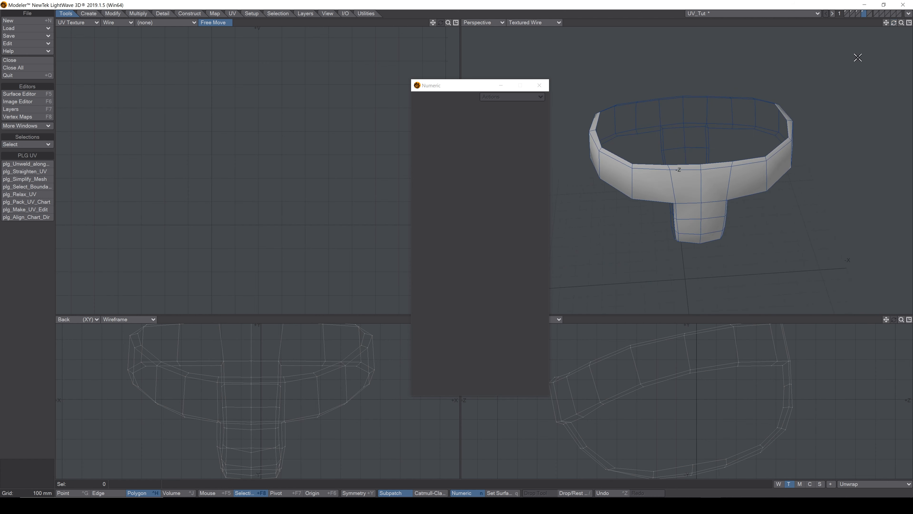
mouse_move(901, 22)
mouse_down()
mouse_move(910, 22)
mouse_move(902, 9)
mouse_up()
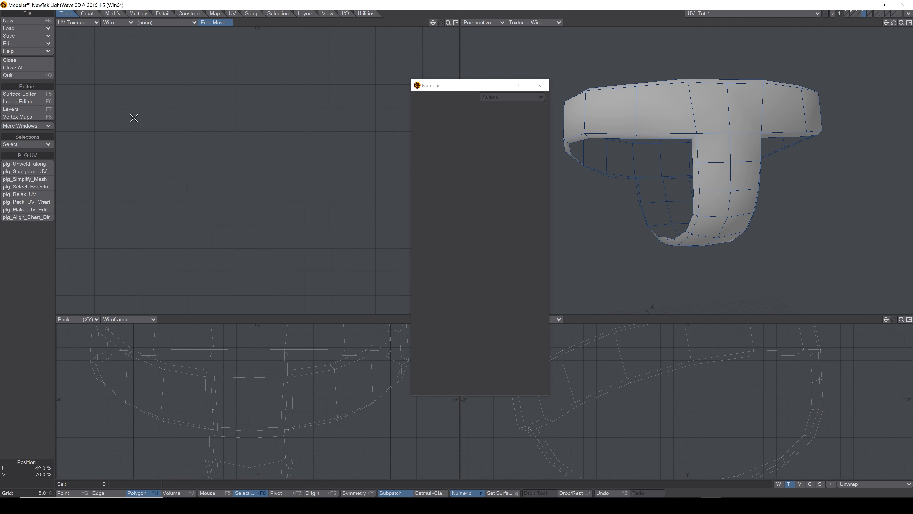
Step: Unwrap the loincloth with plg_Make_UV_Edit, marking seams where the strap meets the belt and across the belt's height on the strap's centre line
click(25, 209)
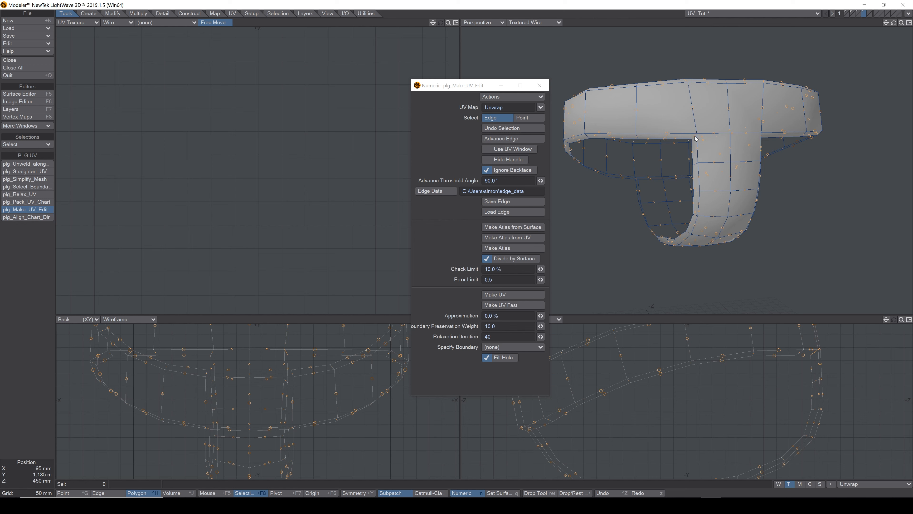
click(747, 137)
alt+drag(780, 122, 697, 117)
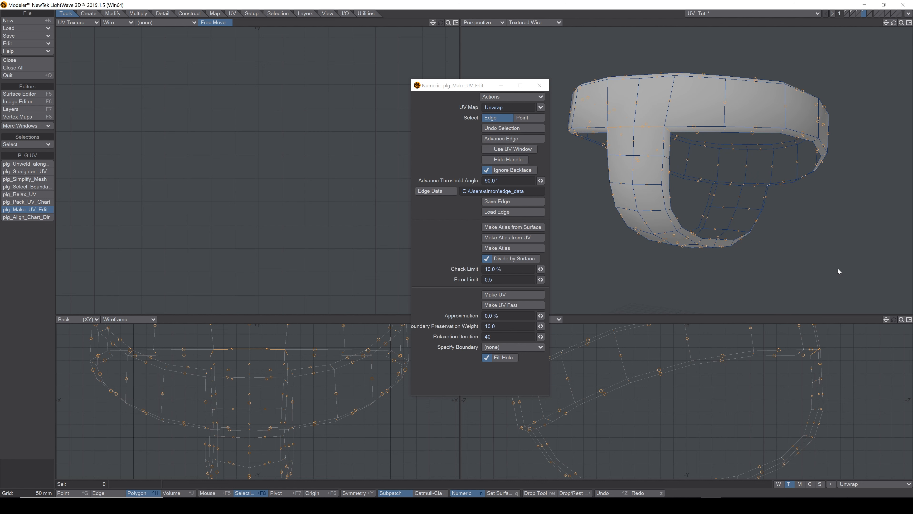
click(643, 106)
drag(894, 23, 896, 23)
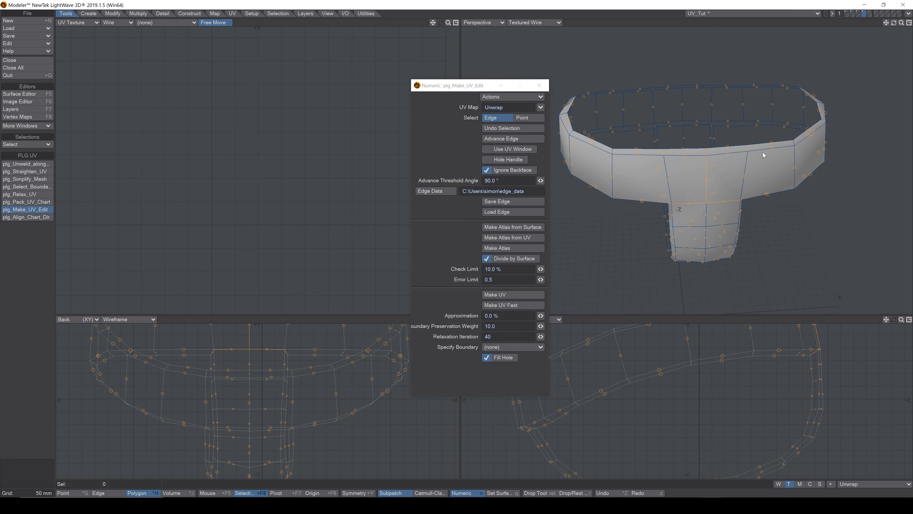
click(528, 296)
drag(447, 23, 421, 55)
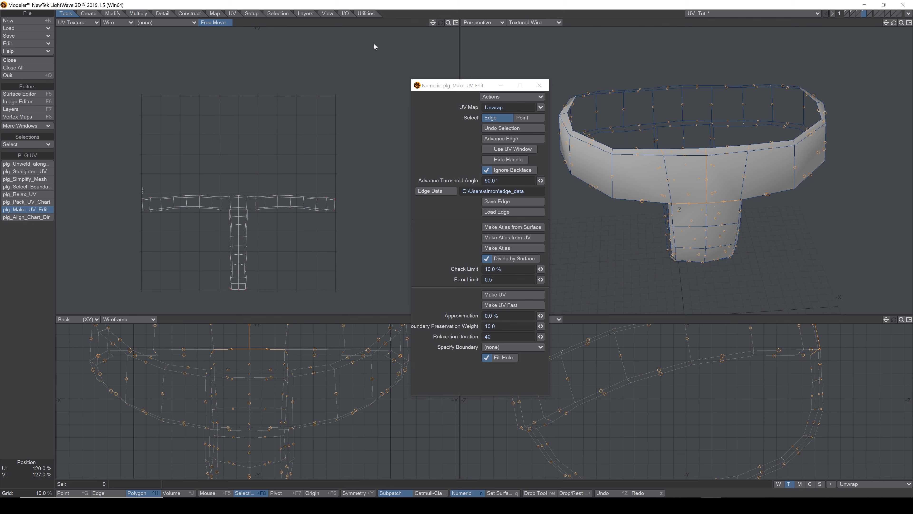
Step: Move the T-shaped loincloth island up by 500 mm in UV space and scale it down slightly within the upper area
key(t)
drag(252, 214, 257, 116)
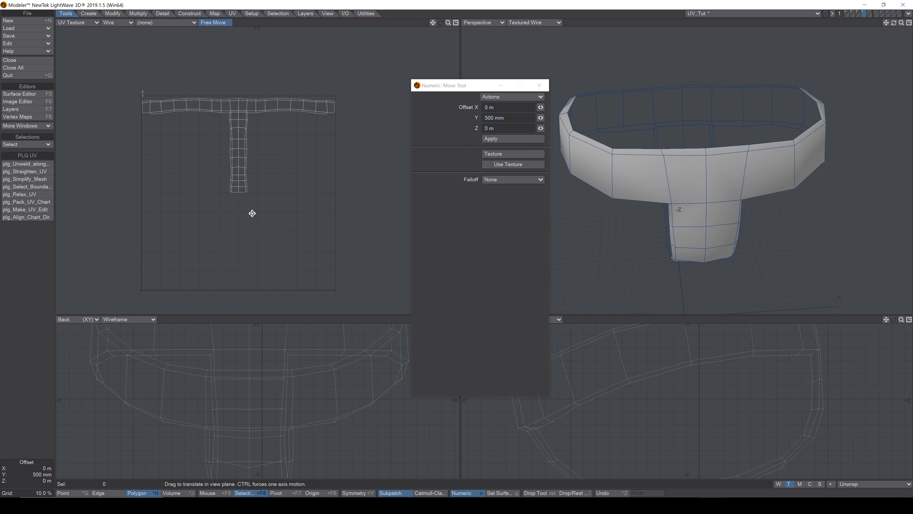
key(h)
drag(363, 189, 340, 190)
key(Return)
drag(245, 124, 233, 123)
key(slash)
Step: Unwrap the loincloth again with plg_Make_UV_Edit, marking seams across the middle of the strap and across the belt at one side
drag(894, 22, 825, 71)
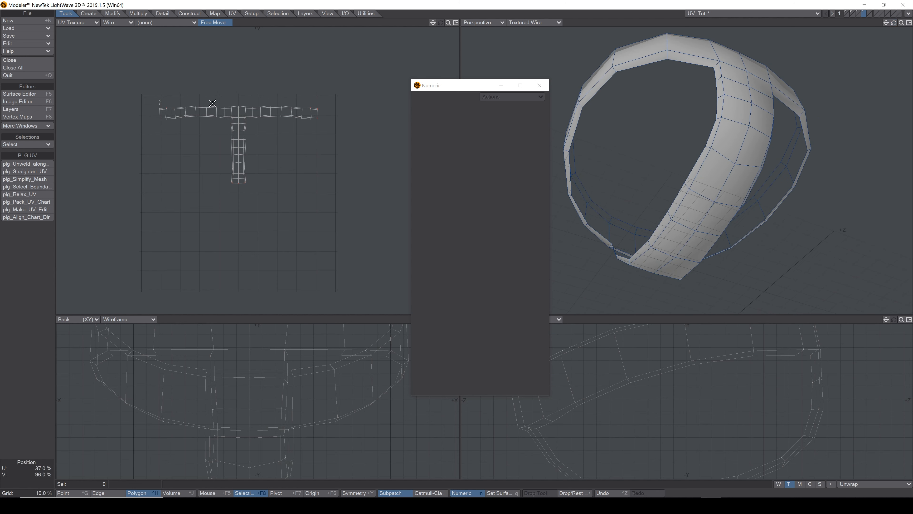
click(25, 209)
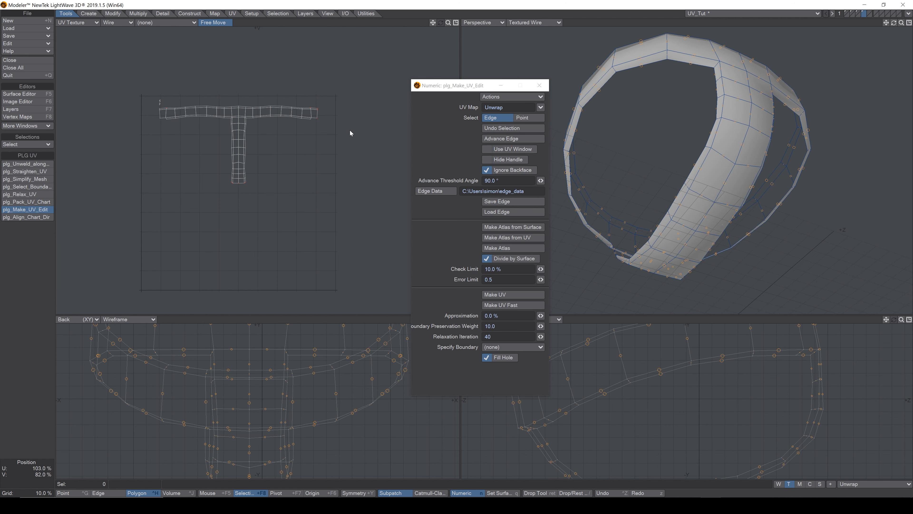
drag(893, 23, 512, 195)
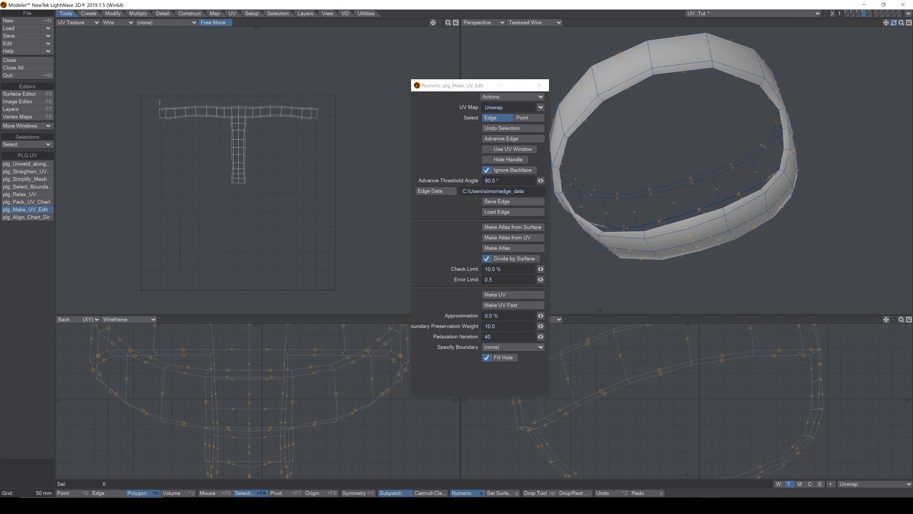
drag(893, 23, 804, 151)
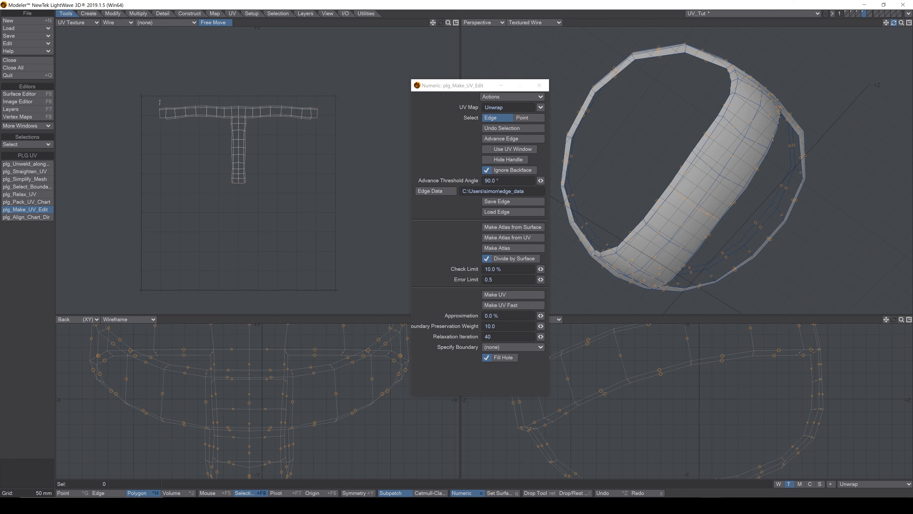
drag(894, 23, 845, 54)
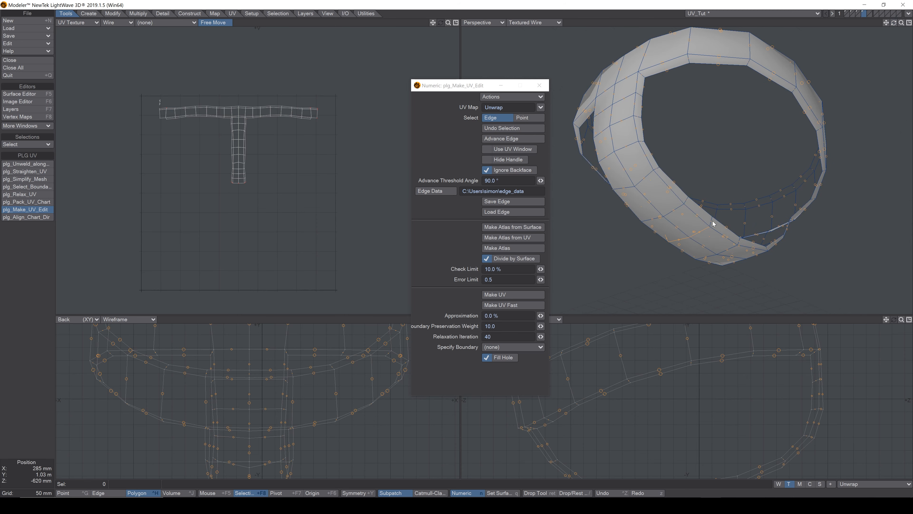
drag(893, 23, 888, 50)
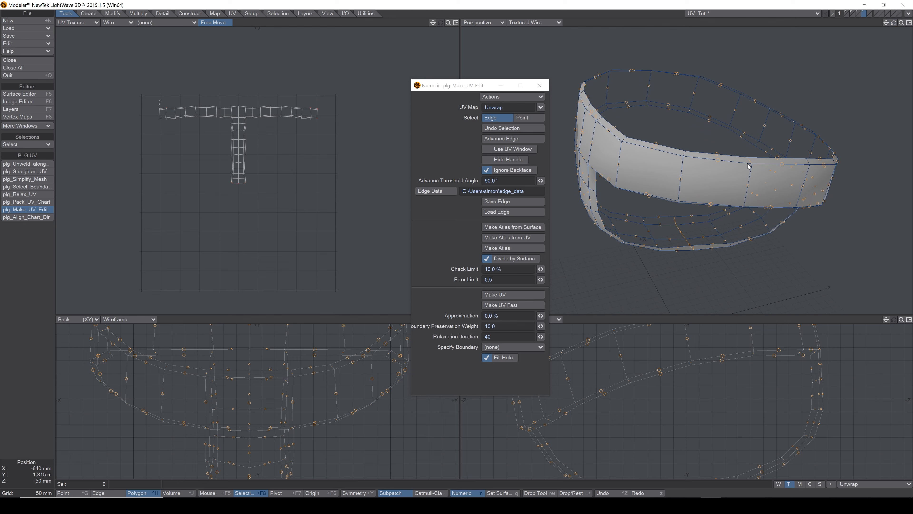
click(743, 191)
drag(893, 26, 893, 50)
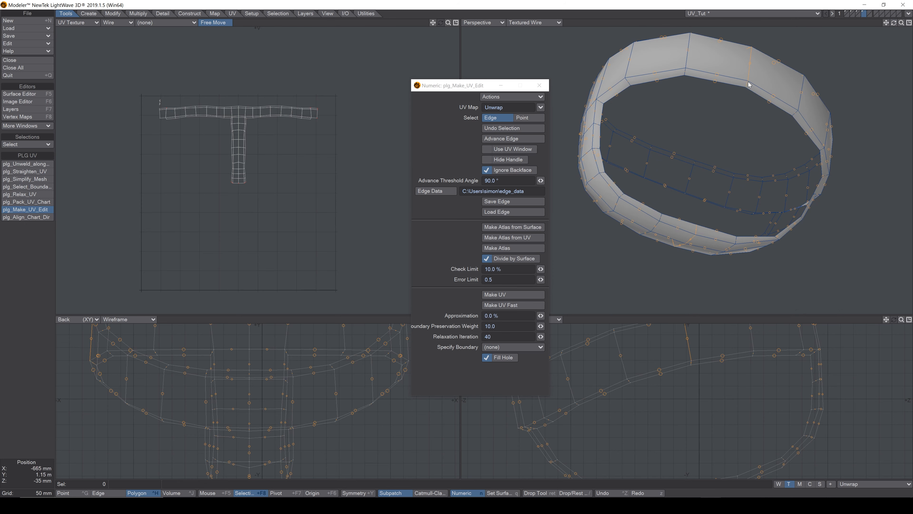
click(518, 294)
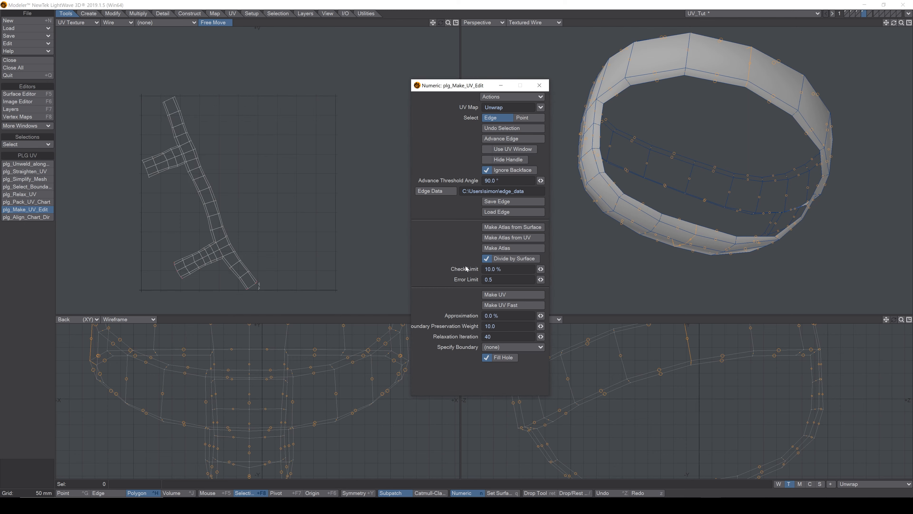
Step: Rotate the new loincloth island so the belt runs horizontally, and move it to the upper part of UV space
key(y)
drag(232, 202, 261, 90)
key(t)
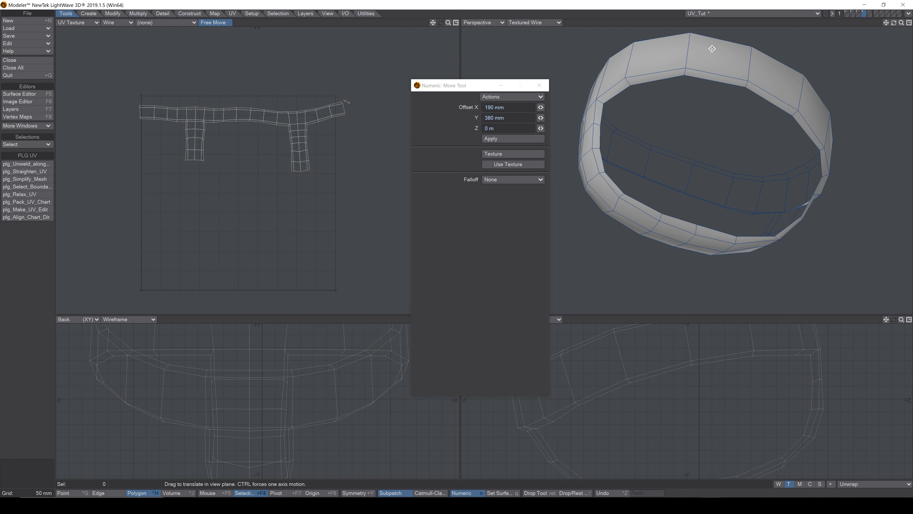
Step: Clear the Unwrap UV map values from the visible loincloth
drag(893, 22, 880, 29)
alt+drag(618, 93, 661, 115)
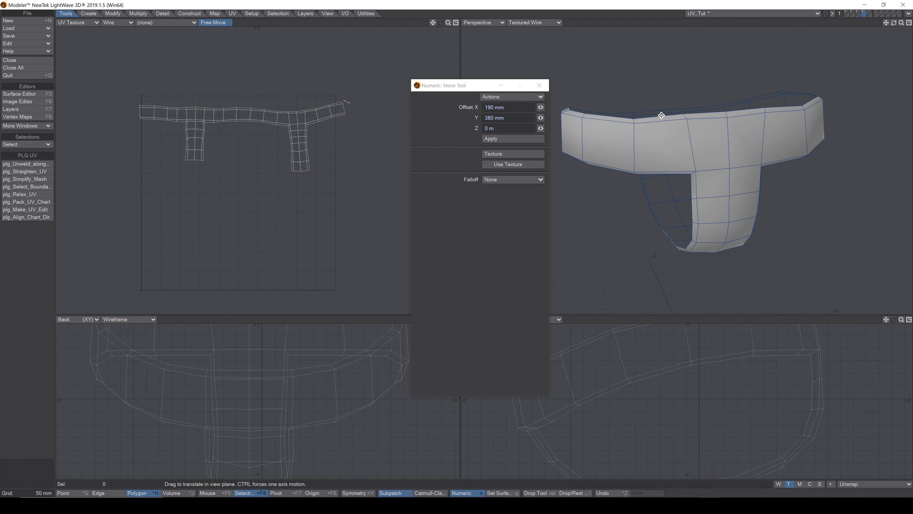
click(215, 13)
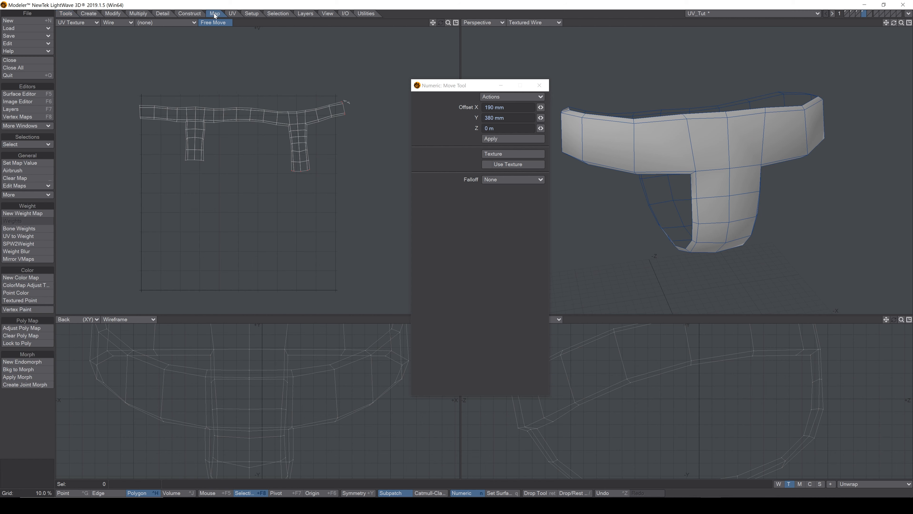
click(14, 178)
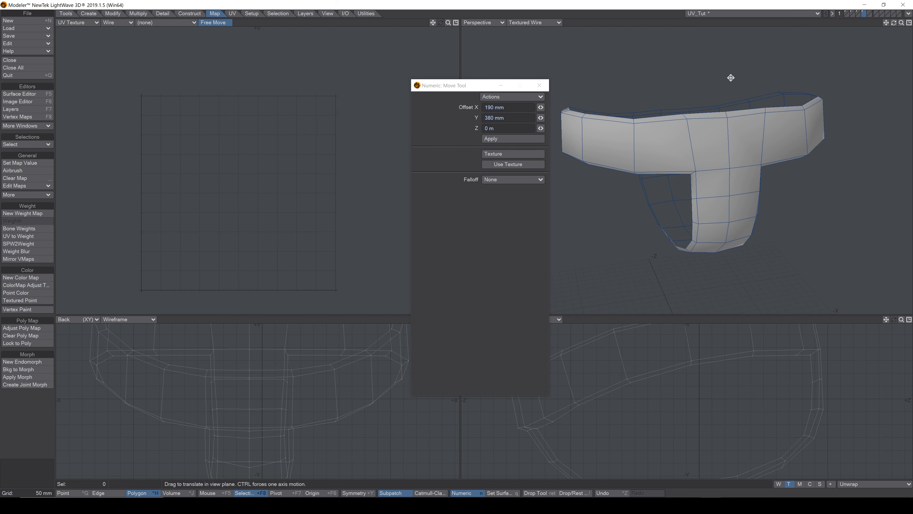
Step: Select the edges crossing the belt at both sides and those crossing the middle of the strap as seams
mouse_move(893, 23)
mouse_down()
mouse_move(891, 39)
mouse_move(893, 24)
mouse_up()
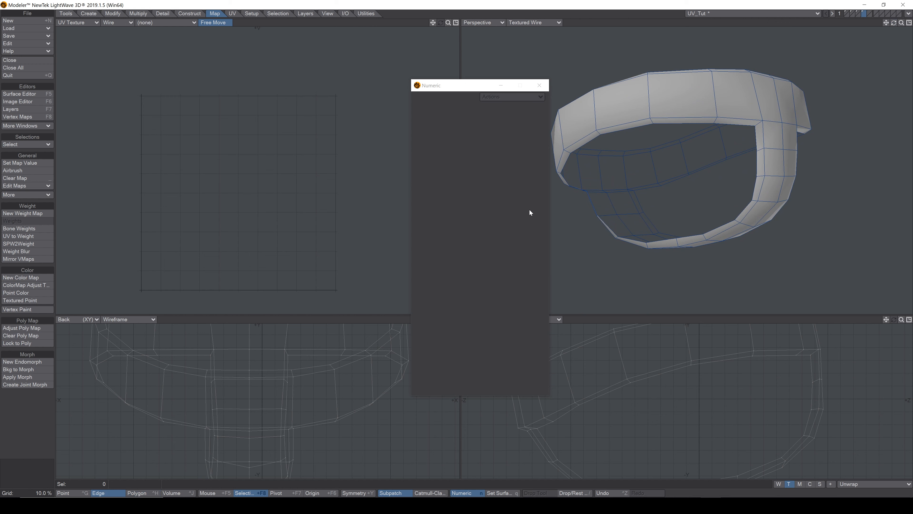
drag(894, 23, 646, 104)
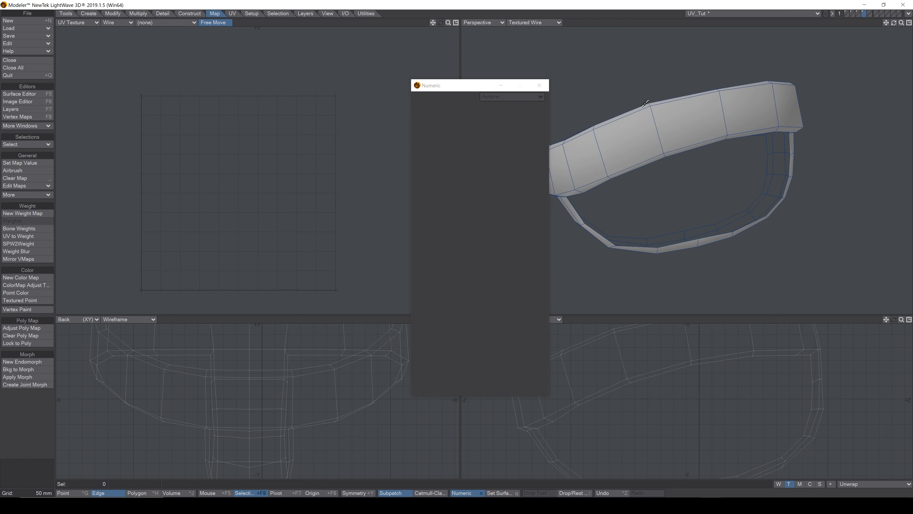
click(655, 125)
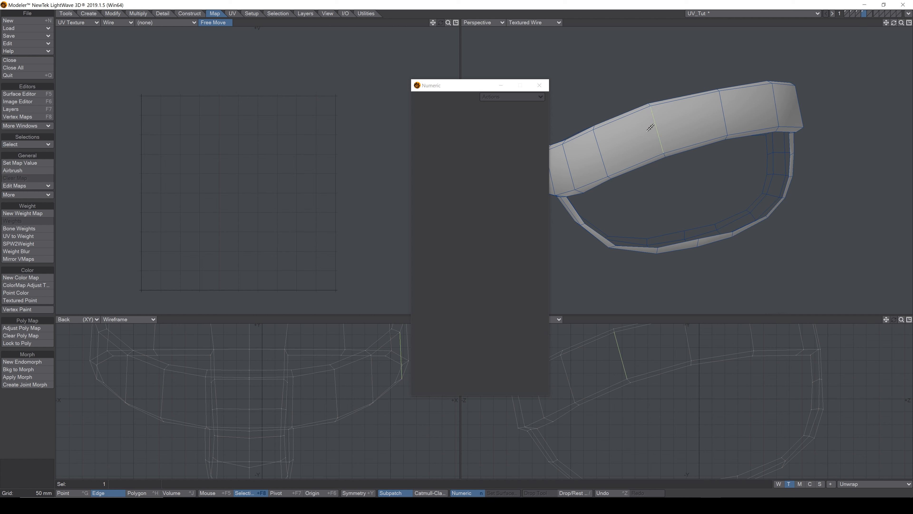
drag(640, 129, 735, 131)
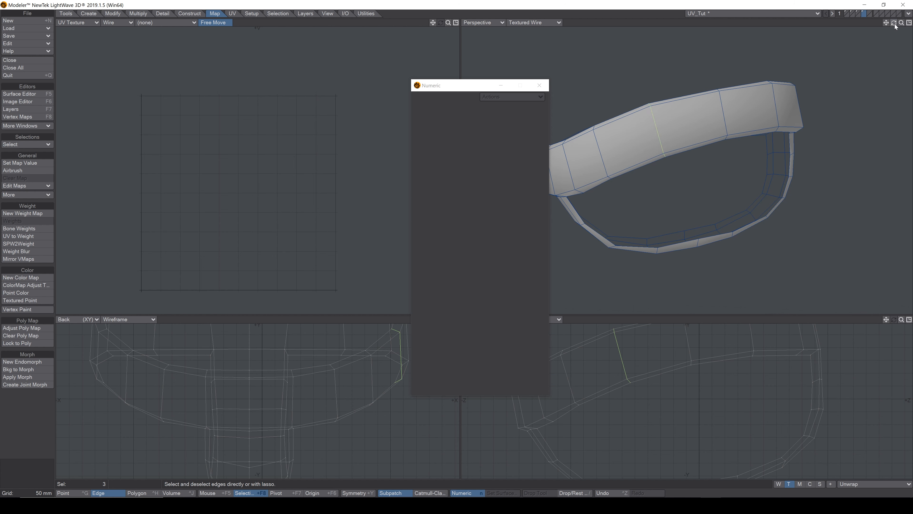
drag(894, 22, 776, 133)
drag(740, 220, 701, 219)
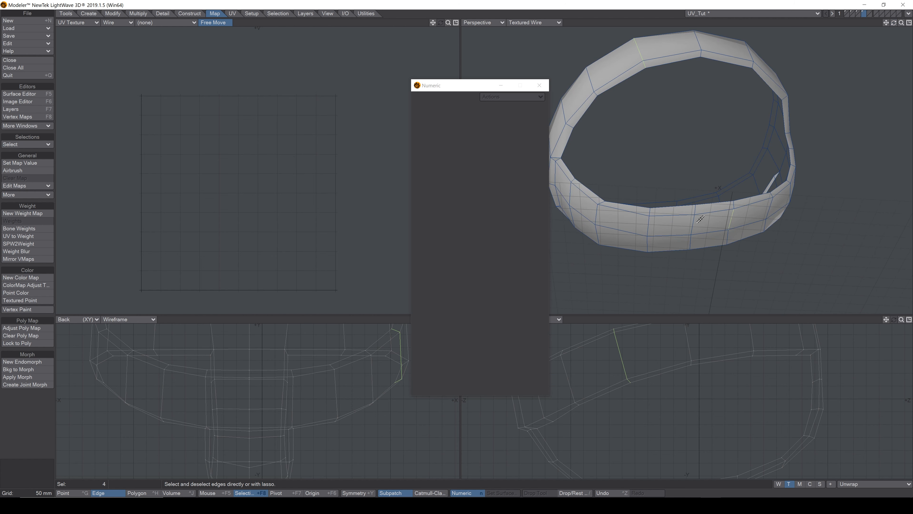
drag(893, 23, 763, 133)
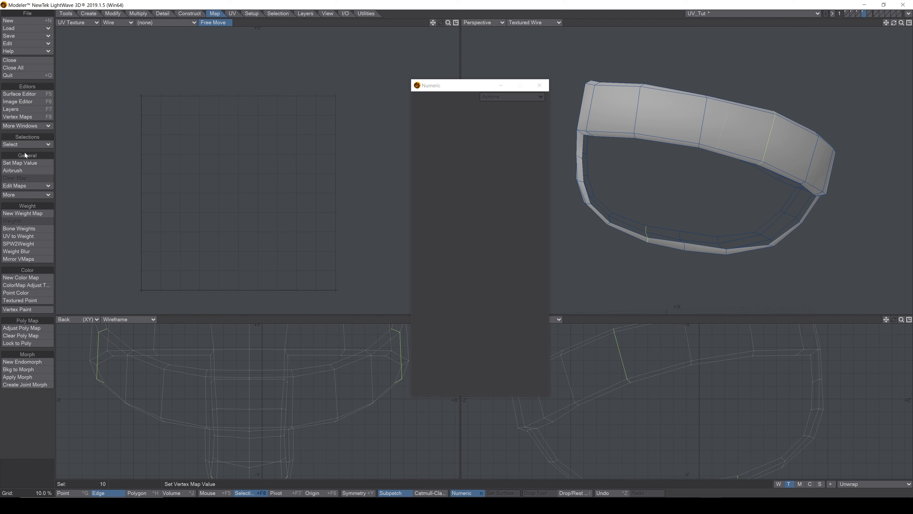
Step: Unwrap the loincloth into front and back pieces with ABF UV Unwrap, using the selected edges as seams
click(232, 13)
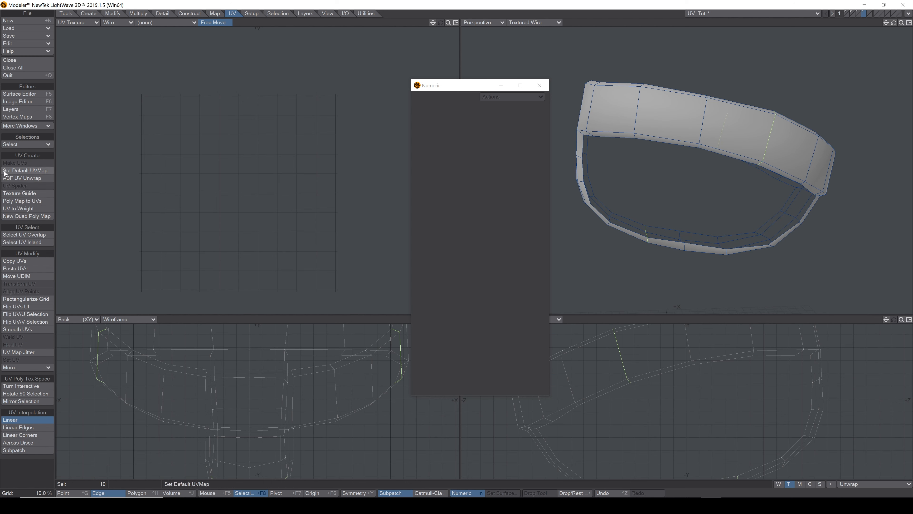
click(21, 178)
key(n)
key(Return)
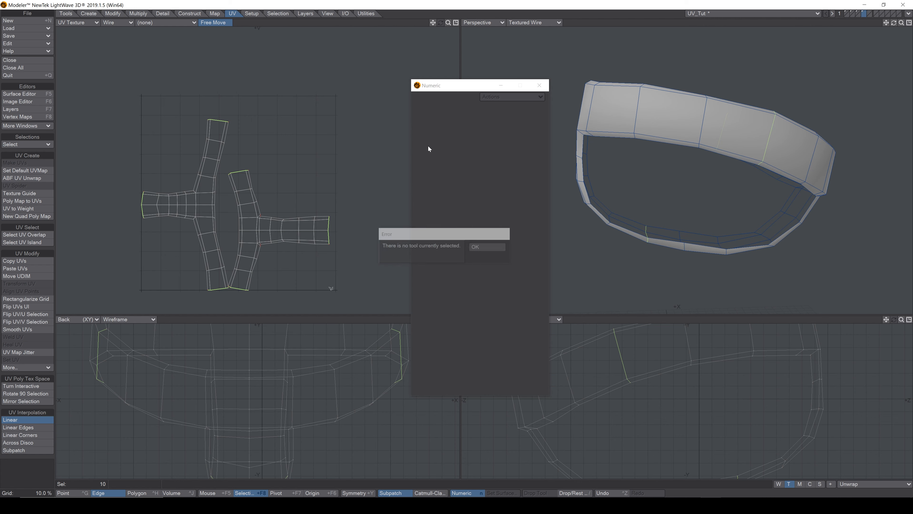
Step: Unhide the whole sumo, then select the connected polygons of the head and the loincloth and hide them
key(slash)
key(backslash)
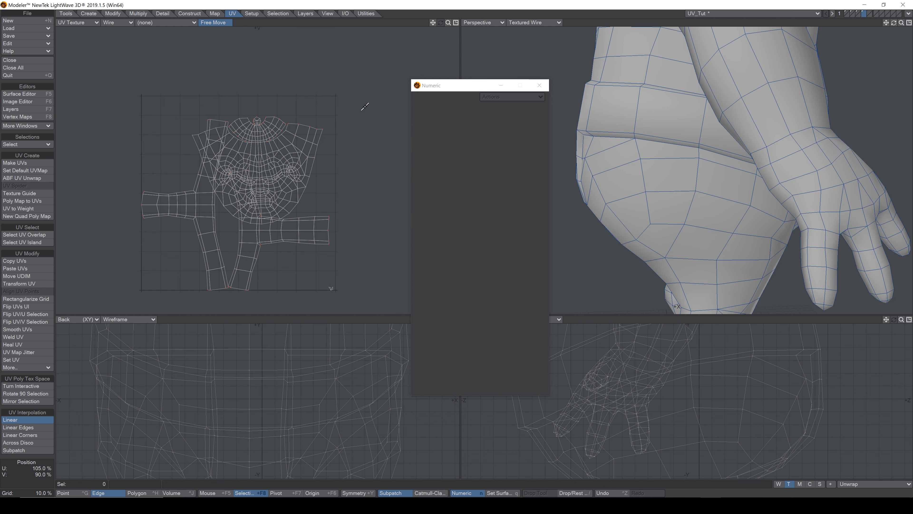
mouse_move(902, 22)
mouse_down()
mouse_move(886, 23)
mouse_move(904, 28)
mouse_up()
key(ctrl+h)
click(691, 64)
click(690, 177)
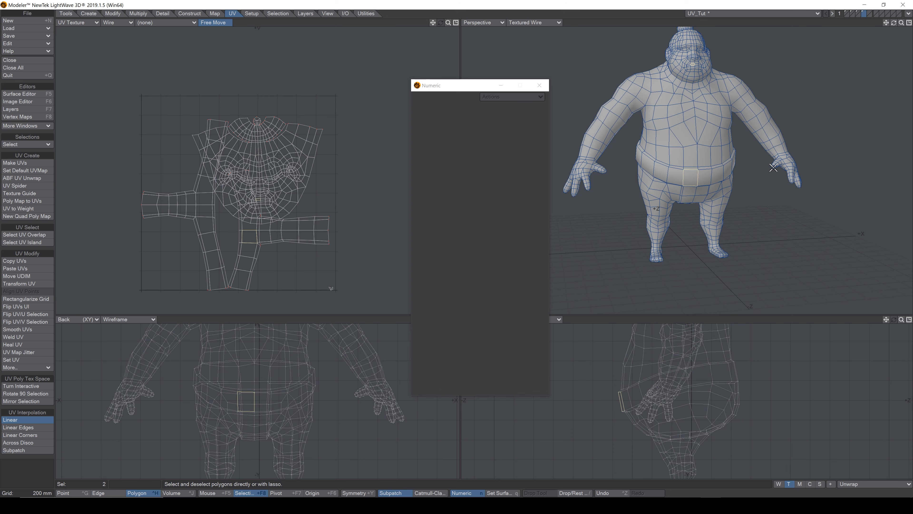
key(bracketright)
key(minus)
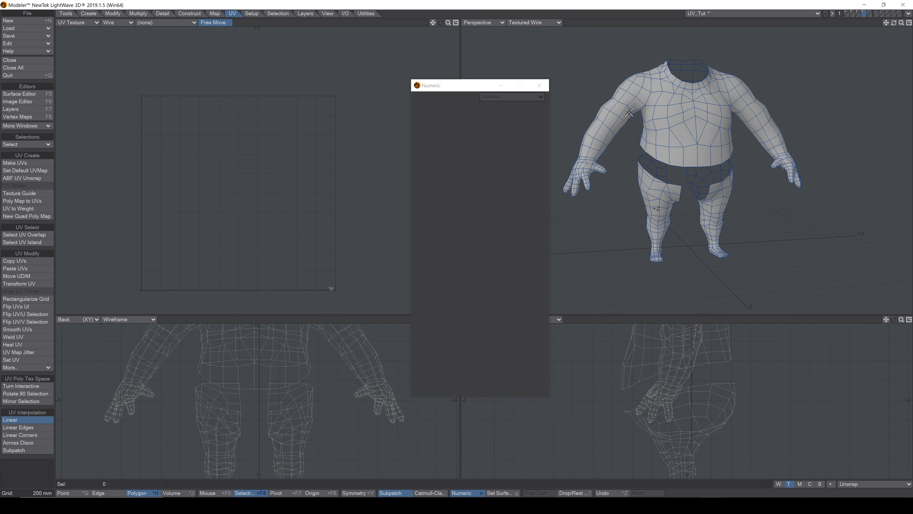
Step: Isolate the sumo's right arm by lassoing its polygons and hiding everything else, then clear the selection
key(a)
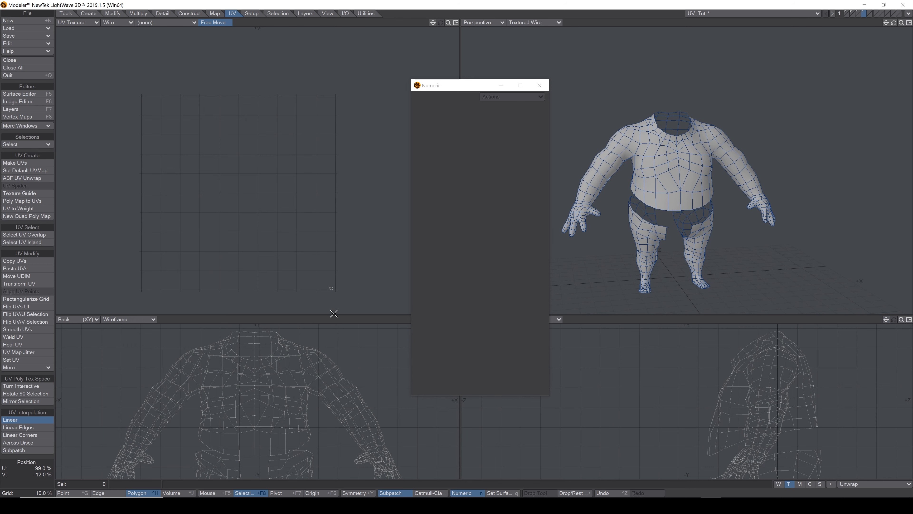
drag(333, 314, 338, 171)
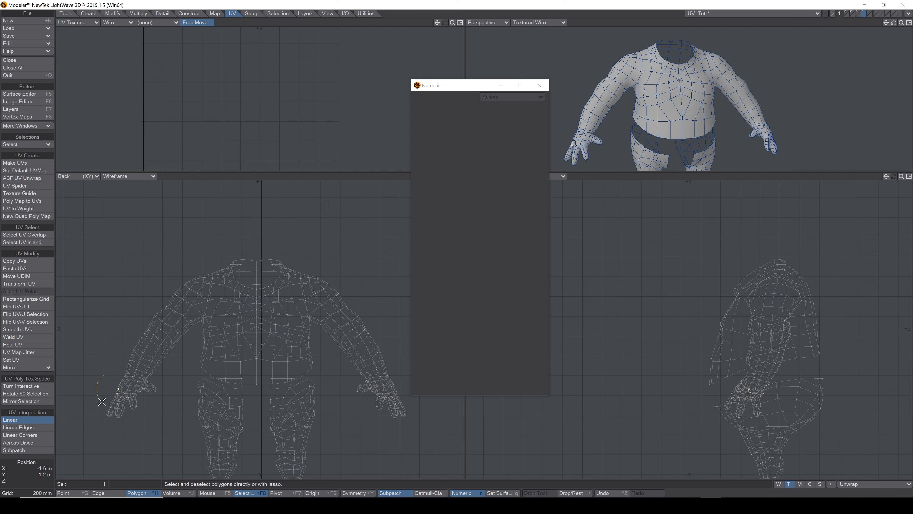
mouse_move(105, 364)
right_down()
mouse_move(141, 428)
mouse_move(210, 316)
mouse_move(217, 267)
mouse_move(146, 249)
right_up()
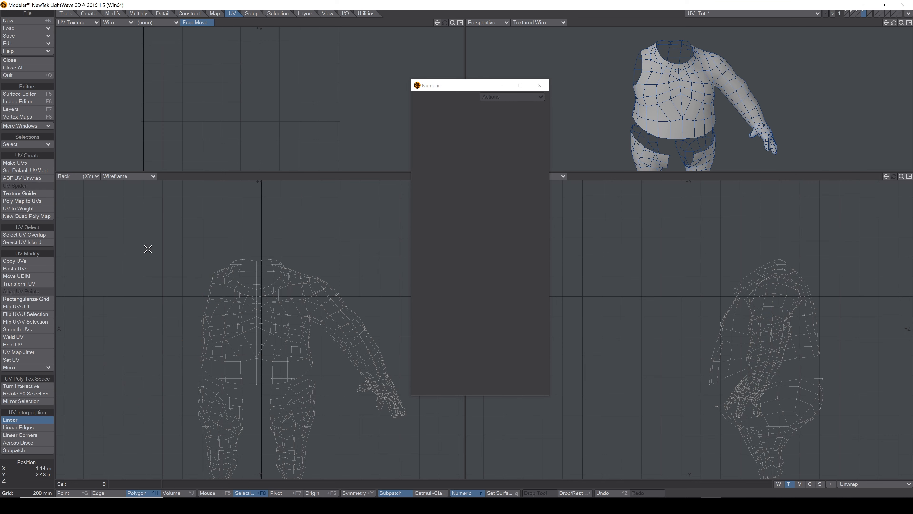
key(=)
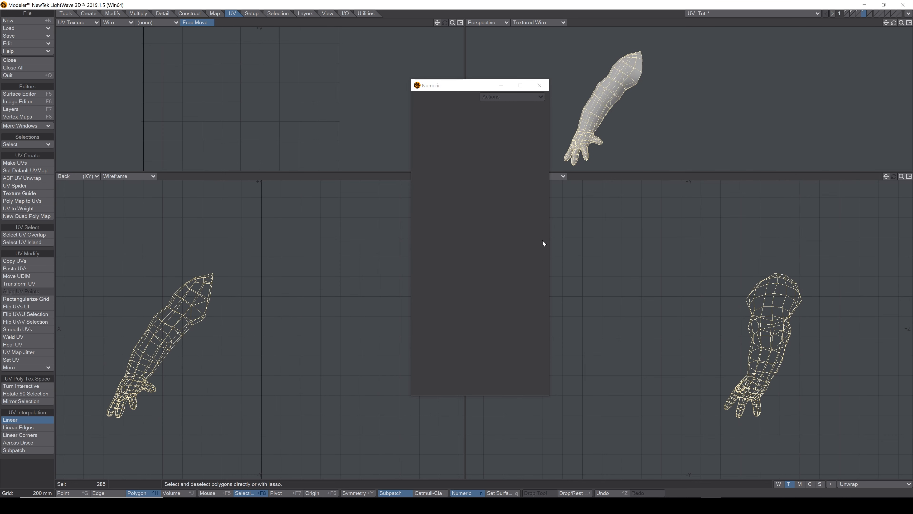
key(a)
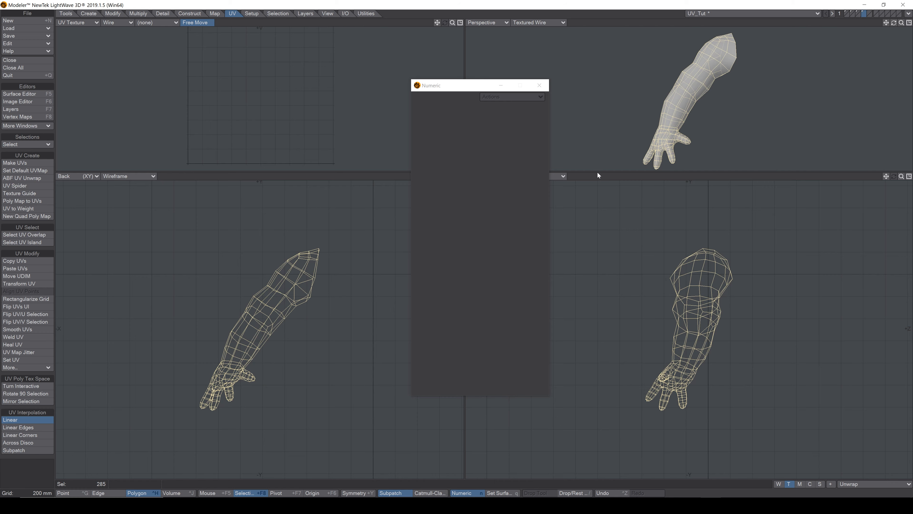
drag(597, 172, 595, 294)
key(a)
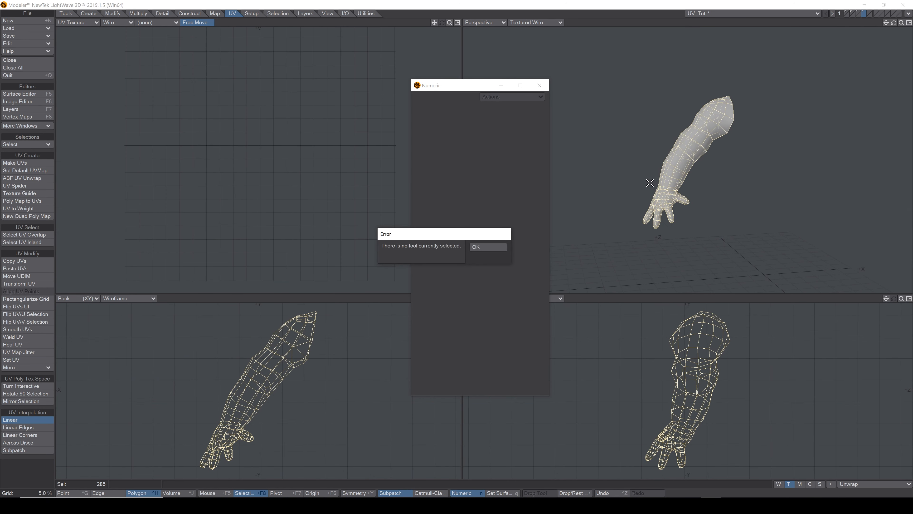
key(Return)
key(slash)
mouse_move(894, 22)
mouse_down()
mouse_move(908, 23)
mouse_move(894, 22)
mouse_up()
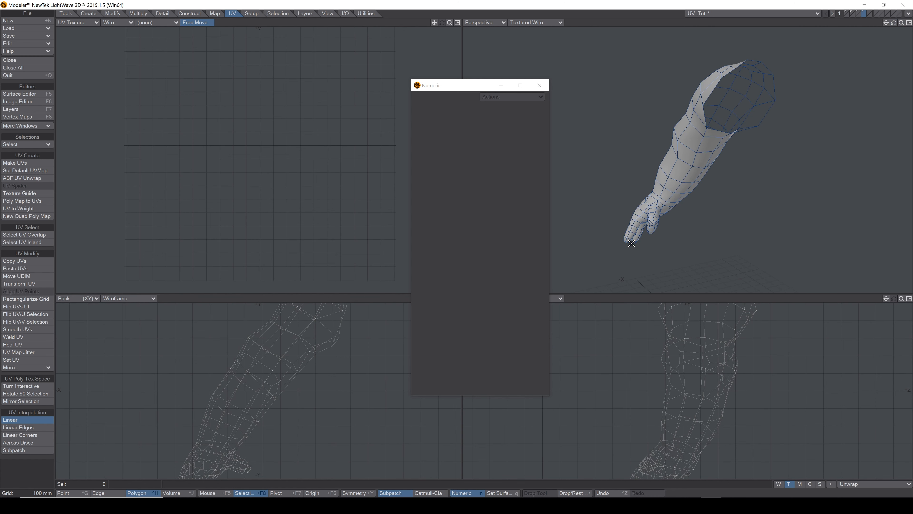
Step: Select the edge loop running lengthwise along the outer side of the arm as the first seam
drag(895, 23, 805, 248)
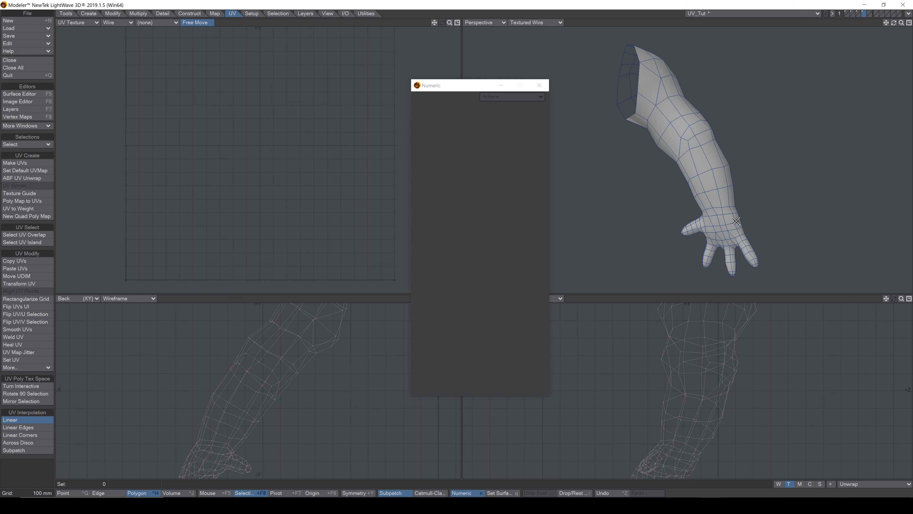
drag(893, 23, 855, 93)
key(space)
key(space)
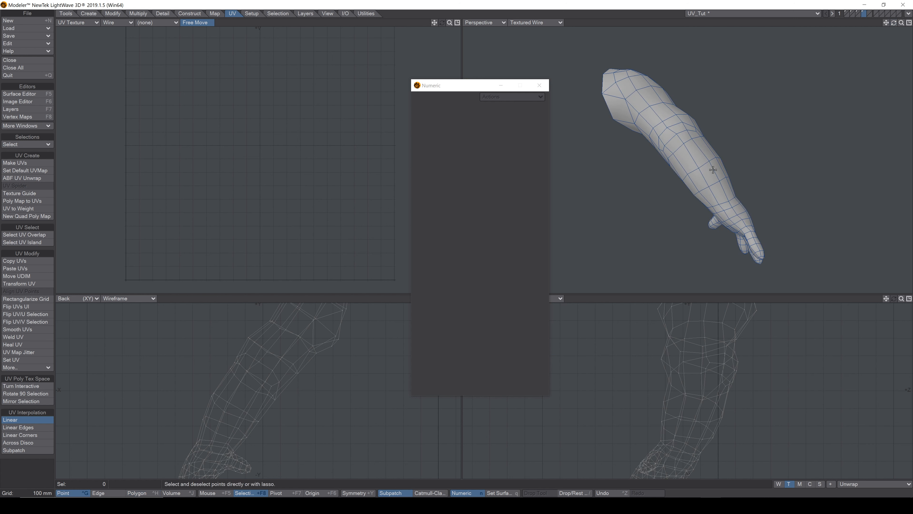
click(713, 169)
double_click(712, 170)
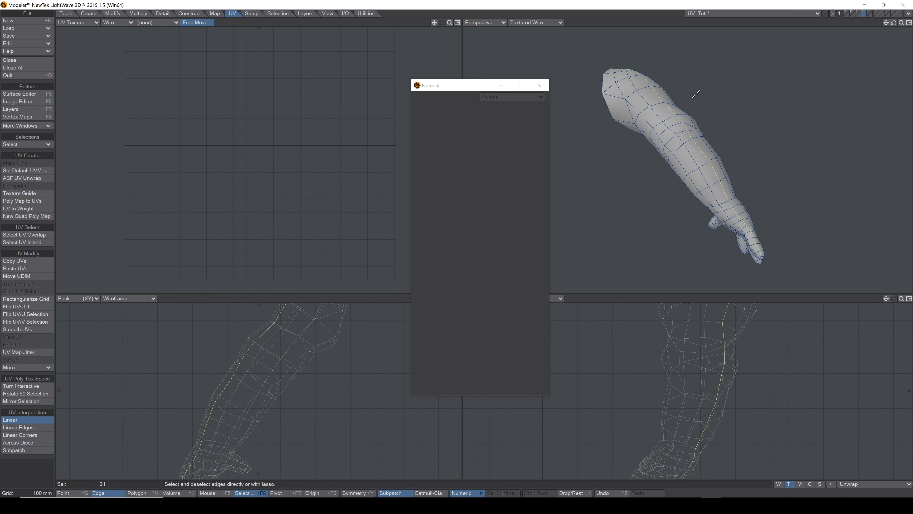
Step: Extend the seam selection around the sides of the fingers and along the thumb
drag(894, 23, 809, 129)
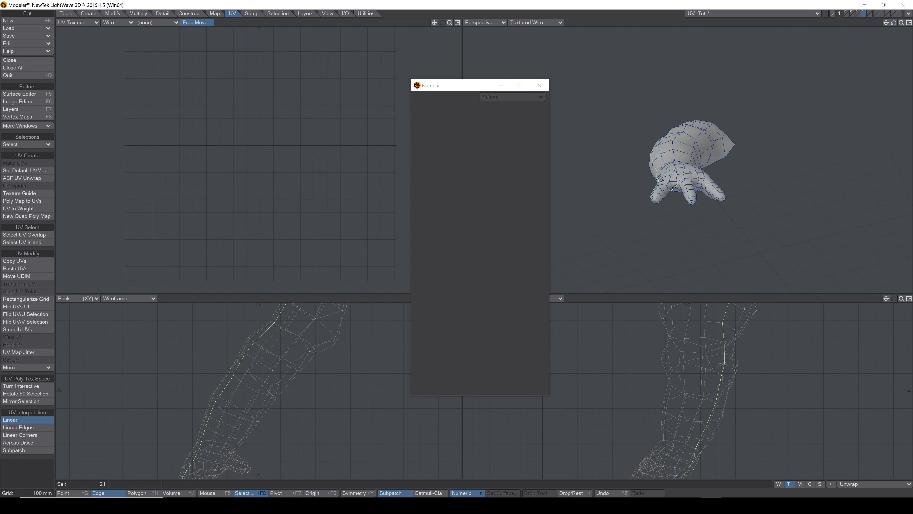
double_click(665, 195)
drag(893, 22, 882, 29)
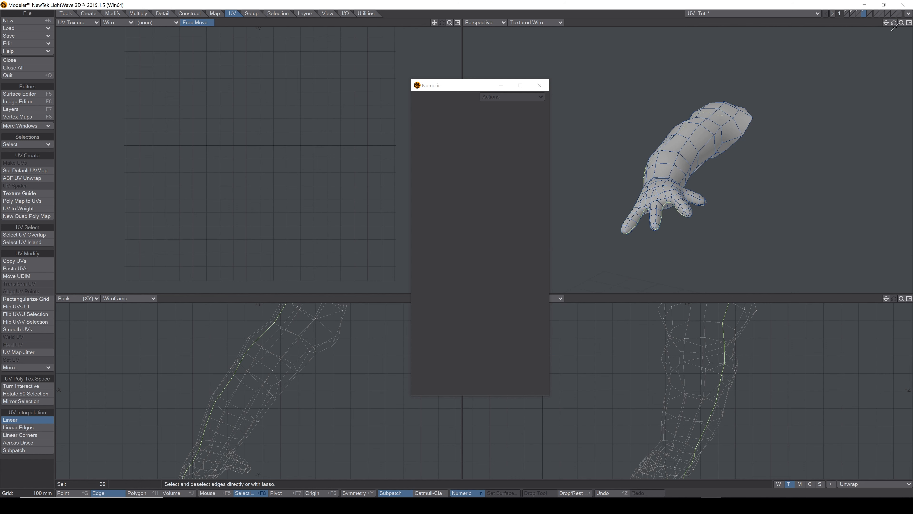
drag(893, 23, 886, 26)
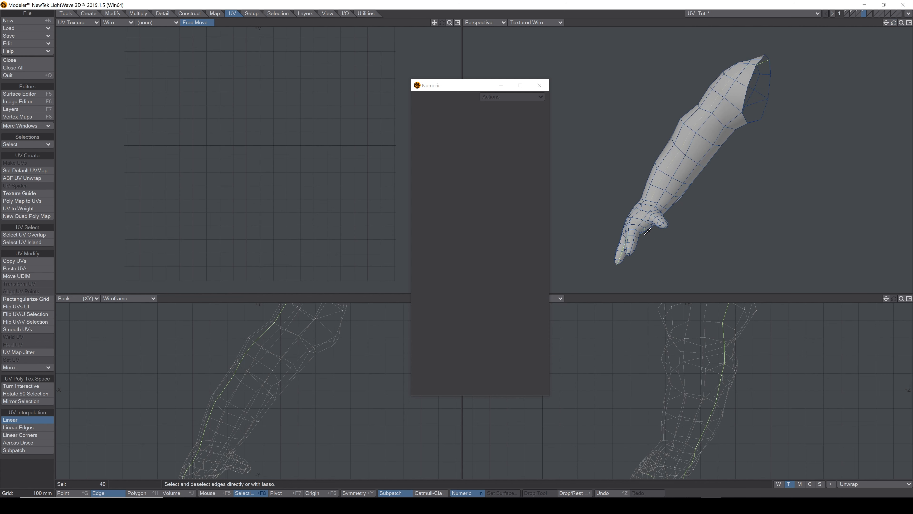
click(636, 232)
click(646, 220)
mouse_move(894, 25)
mouse_down()
mouse_move(863, 28)
mouse_move(894, 26)
mouse_up()
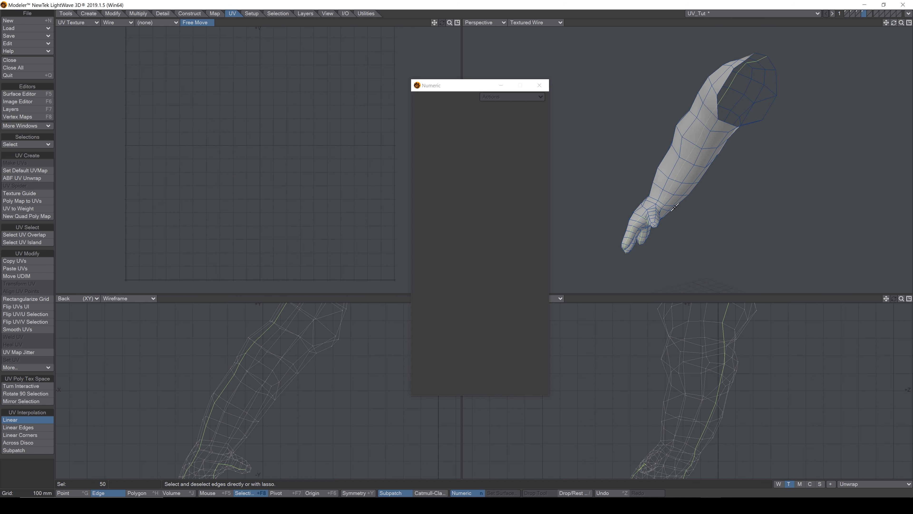
click(665, 190)
drag(893, 23, 807, 29)
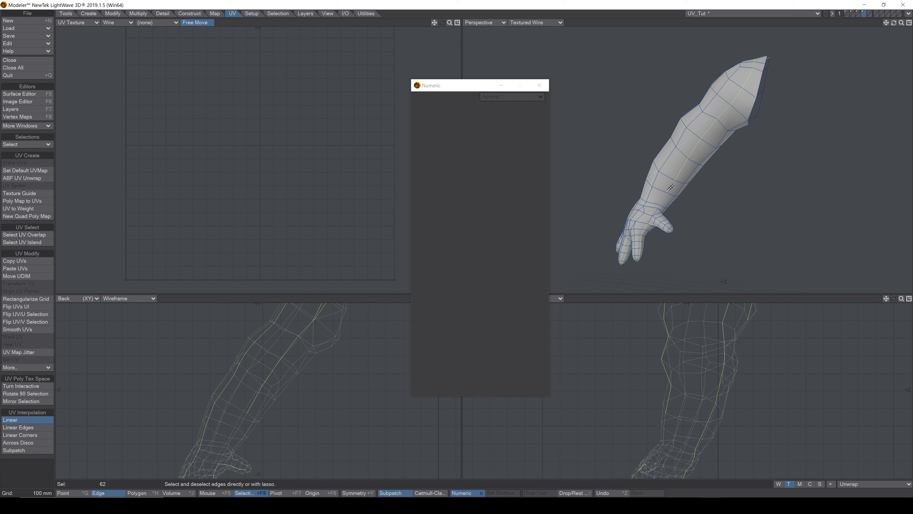
drag(745, 79, 760, 63)
drag(893, 23, 834, 162)
mouse_move(758, 102)
mouse_down()
mouse_move(764, 124)
mouse_move(772, 87)
mouse_up()
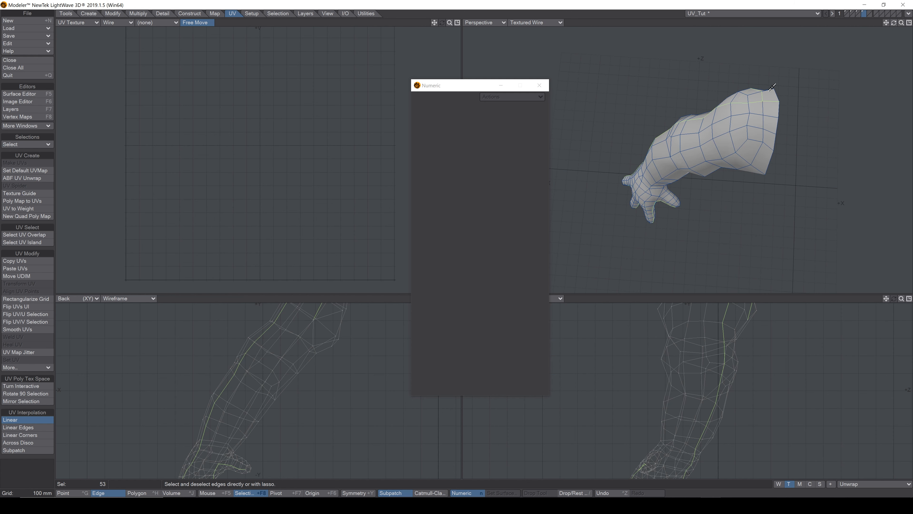
drag(894, 23, 690, 28)
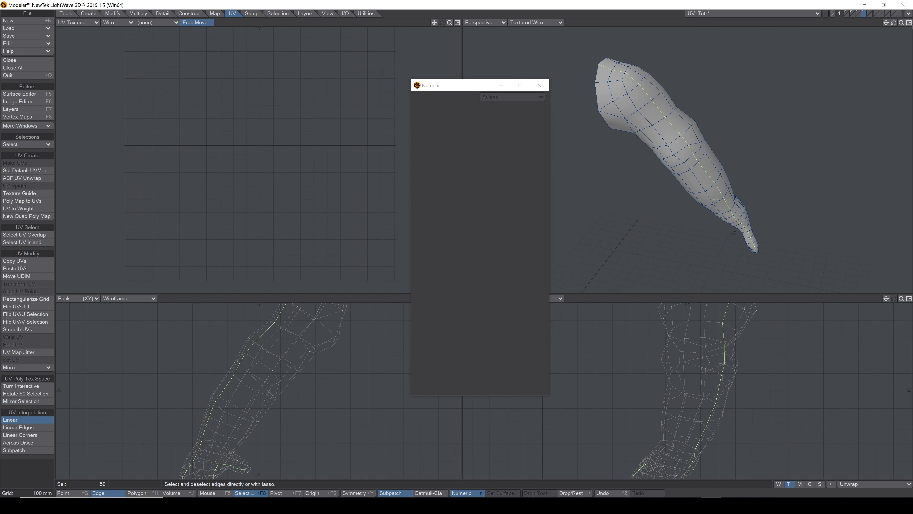
Step: Add the lengthwise edges along the inner side of the arm to the seam, deselecting the surplus edges near the wrist
mouse_move(893, 24)
mouse_down()
mouse_move(841, 31)
mouse_move(863, 46)
mouse_move(891, 32)
mouse_move(852, 43)
mouse_move(873, 51)
mouse_move(905, 40)
mouse_move(855, 36)
mouse_move(884, 46)
mouse_move(863, 40)
mouse_move(877, 44)
mouse_move(912, 23)
mouse_up()
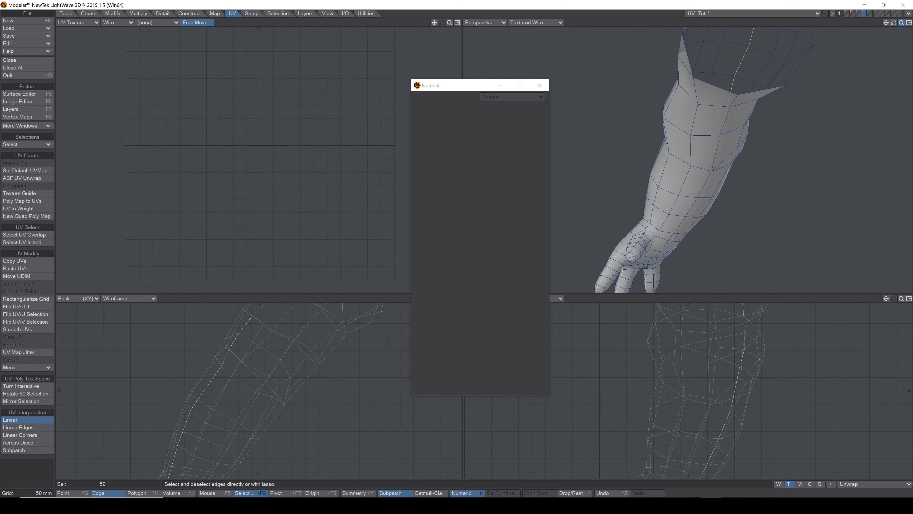
click(679, 191)
key(l)
drag(893, 23, 877, 28)
click(647, 225)
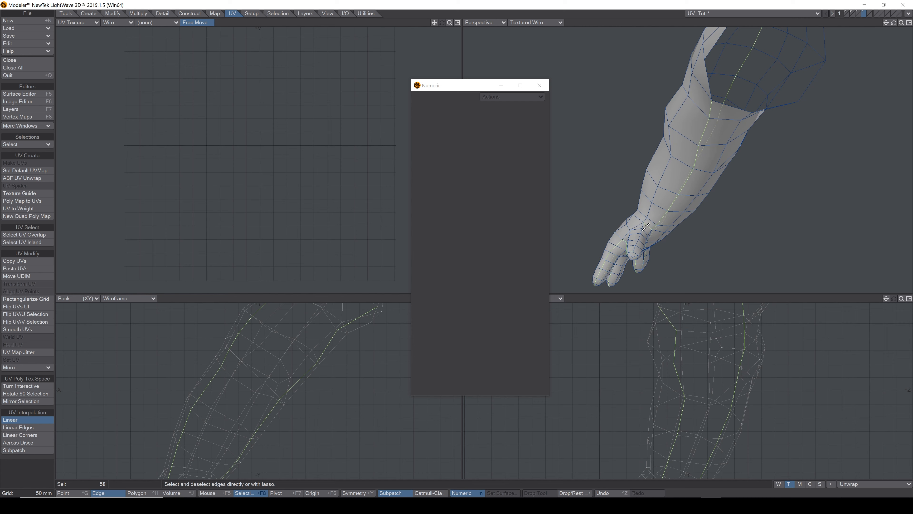
drag(642, 224, 656, 224)
Step: Connect the inner arm seam from the wrist to the thumb by adding the edges between them
mouse_move(887, 23)
mouse_down()
mouse_move(909, 15)
mouse_move(900, 24)
mouse_up()
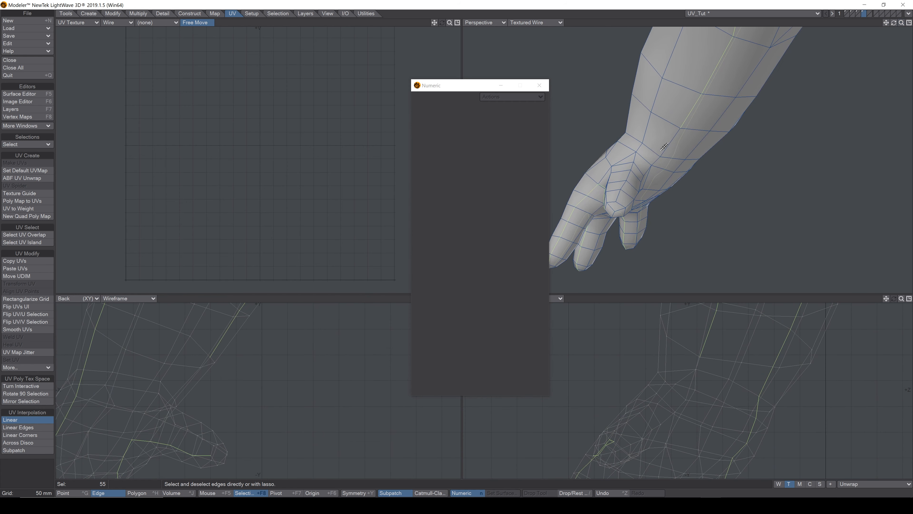
click(657, 162)
key(ctrl+l)
drag(894, 24, 894, 24)
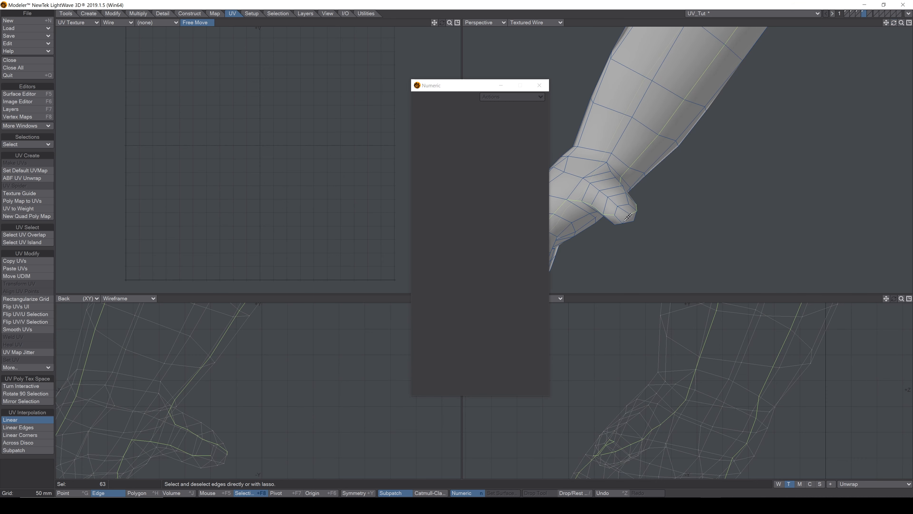
drag(886, 23, 894, 24)
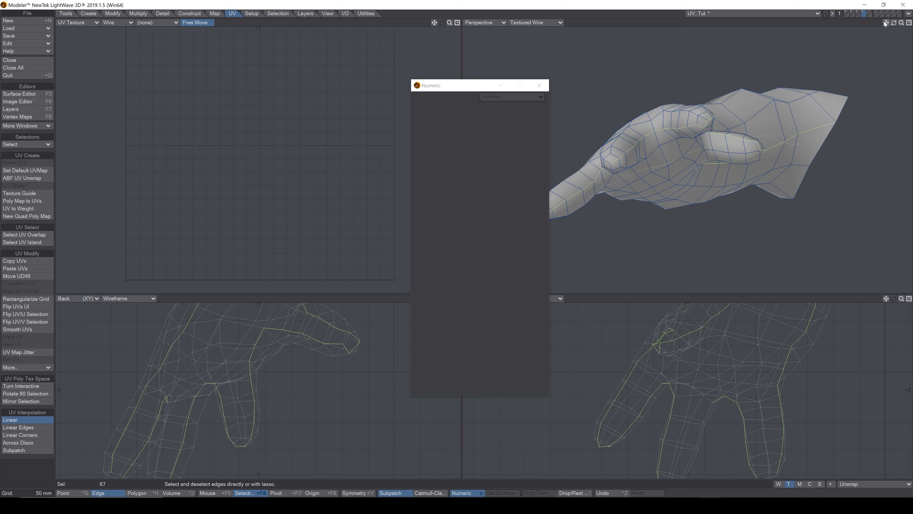
Step: Add the remaining finger edges to the seam and deselect the stray edges on the hand and thumb
drag(894, 22, 893, 23)
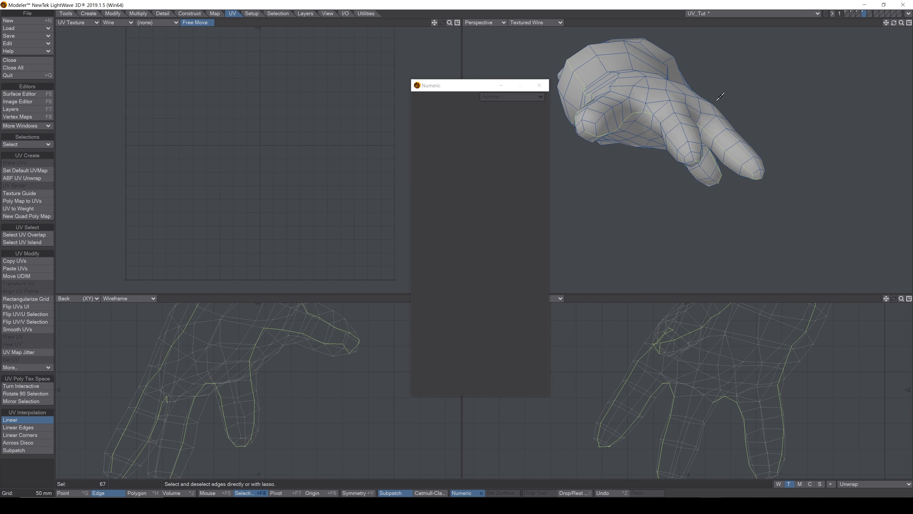
shift+double_click(662, 132)
drag(894, 22, 894, 22)
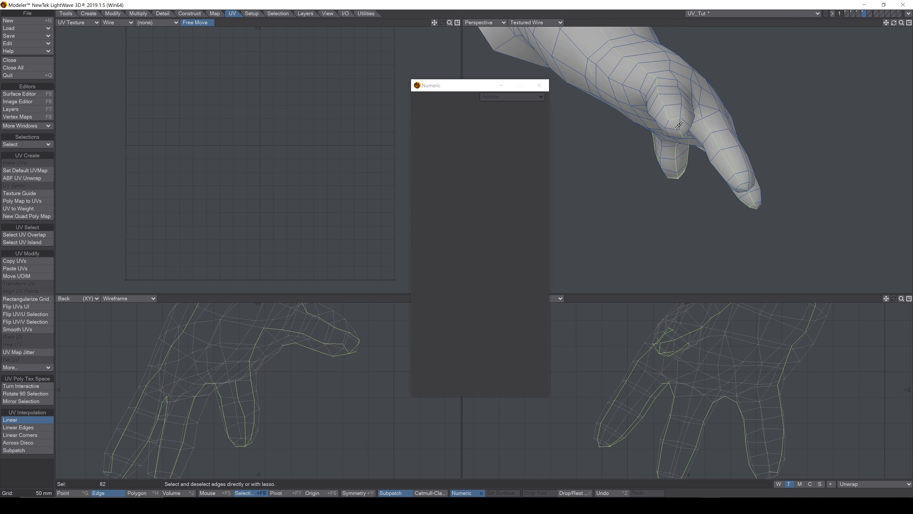
drag(894, 23, 894, 23)
click(662, 143)
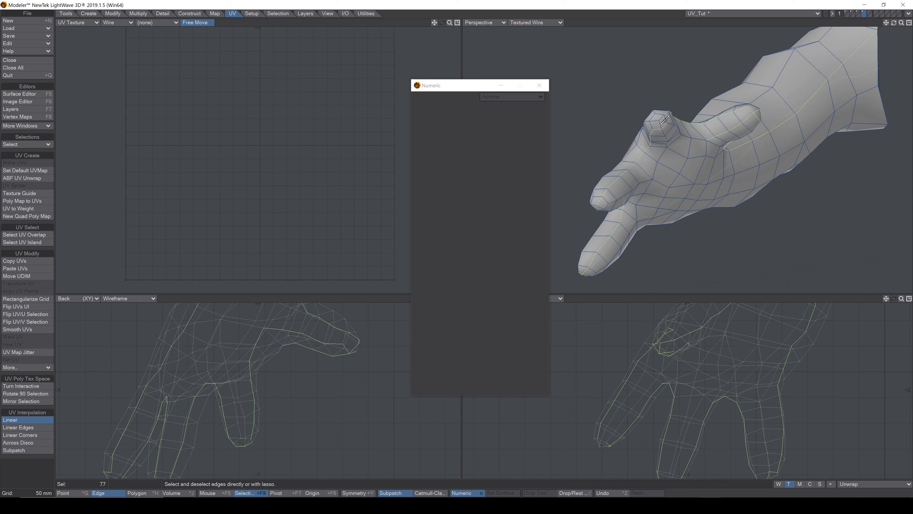
drag(894, 23, 894, 23)
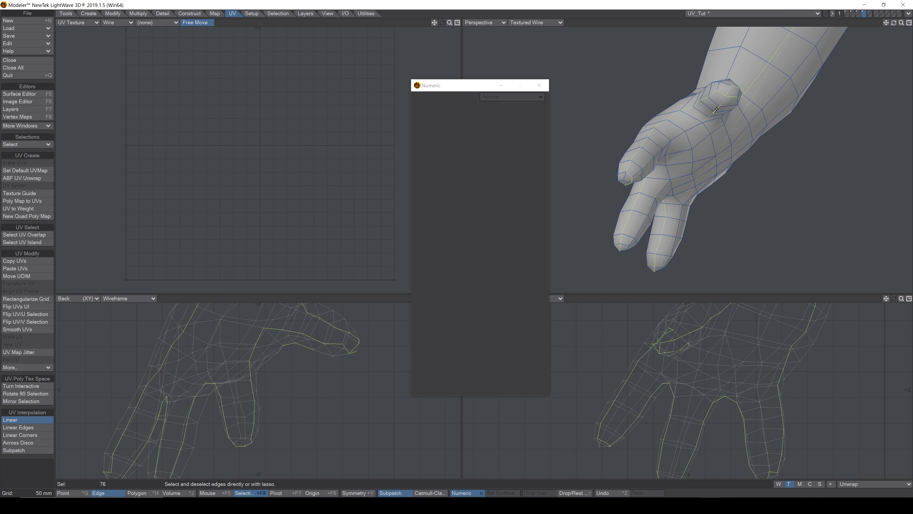
drag(894, 26, 763, 45)
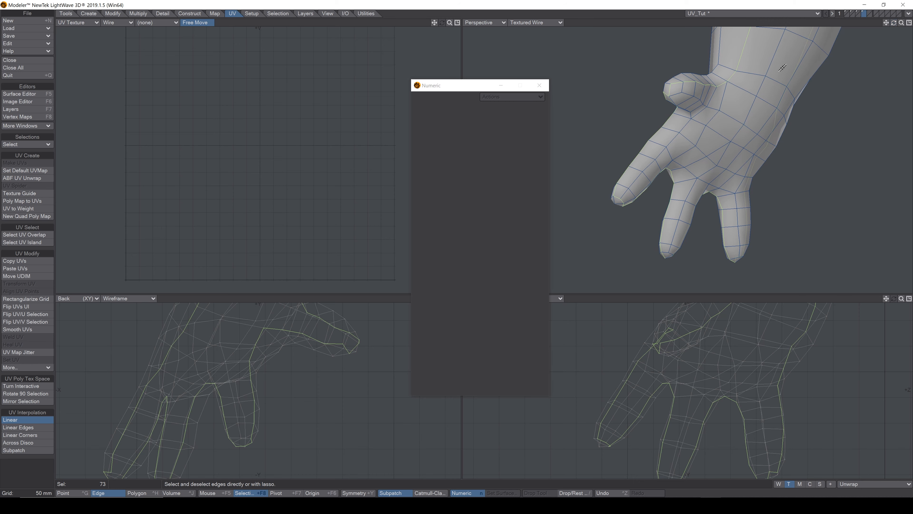
drag(901, 24, 741, 29)
drag(899, 24, 888, 20)
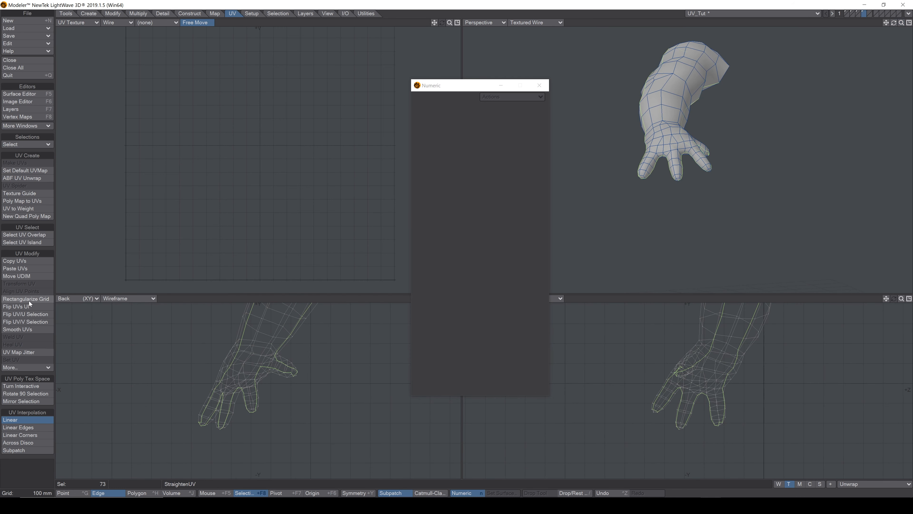
Step: Unwrap the arm with ABF UV Unwrap, add the missing fingertip edges to the seam, and unwrap again into two separate halves
click(10, 181)
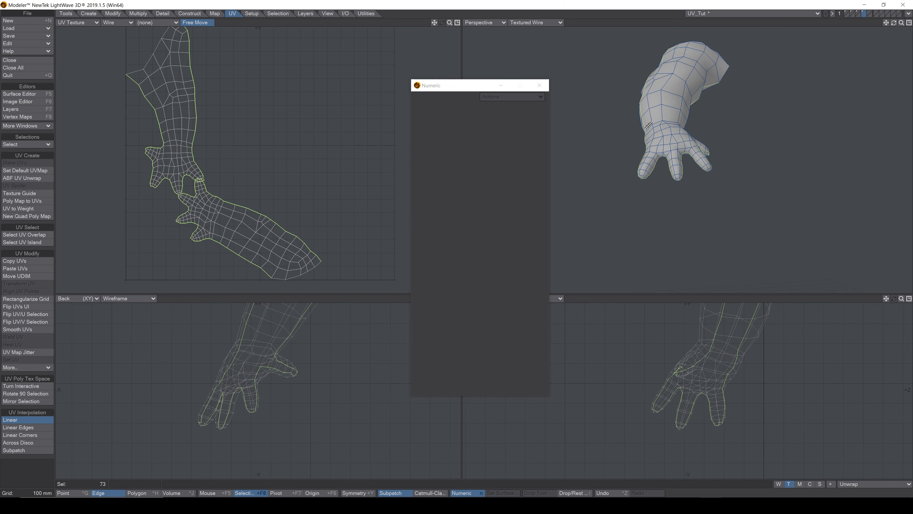
drag(902, 23, 901, 65)
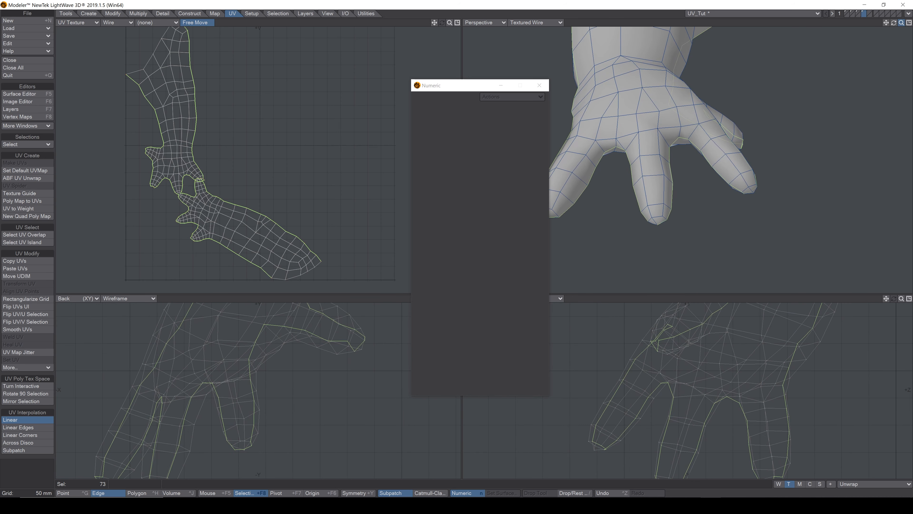
drag(894, 22, 873, 59)
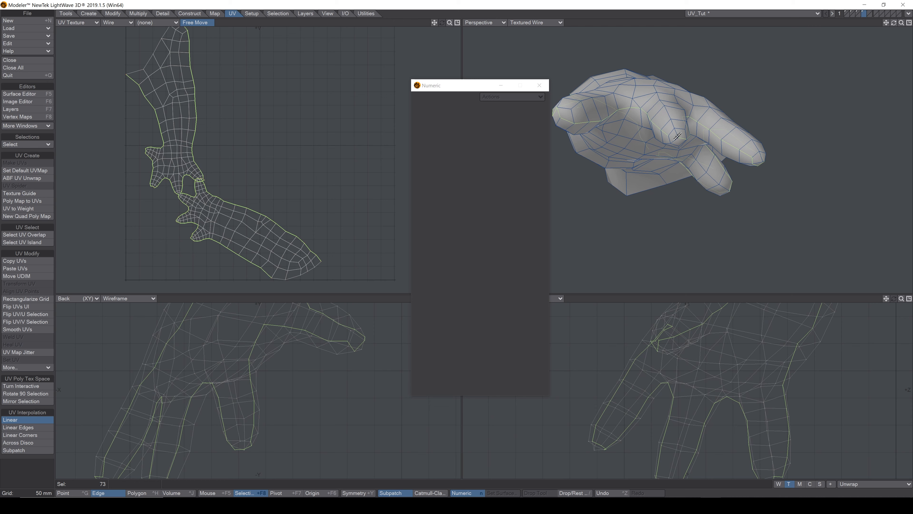
click(670, 131)
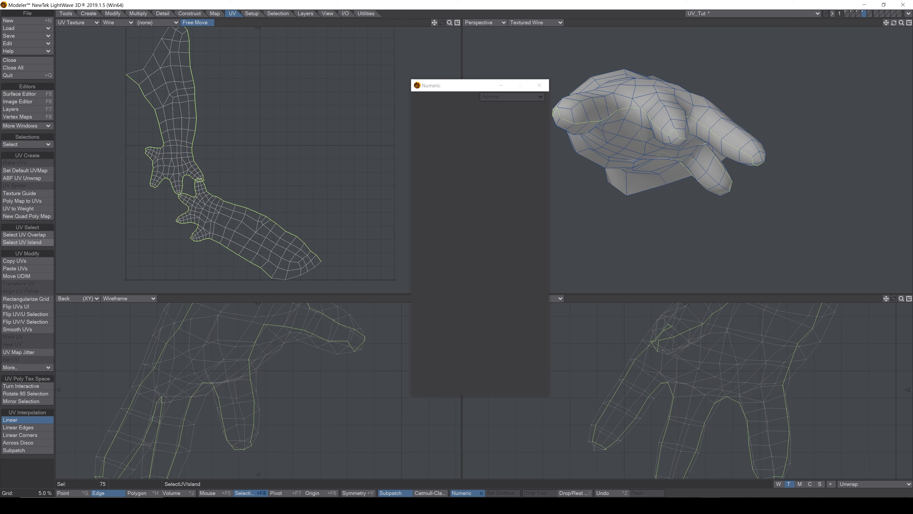
click(27, 184)
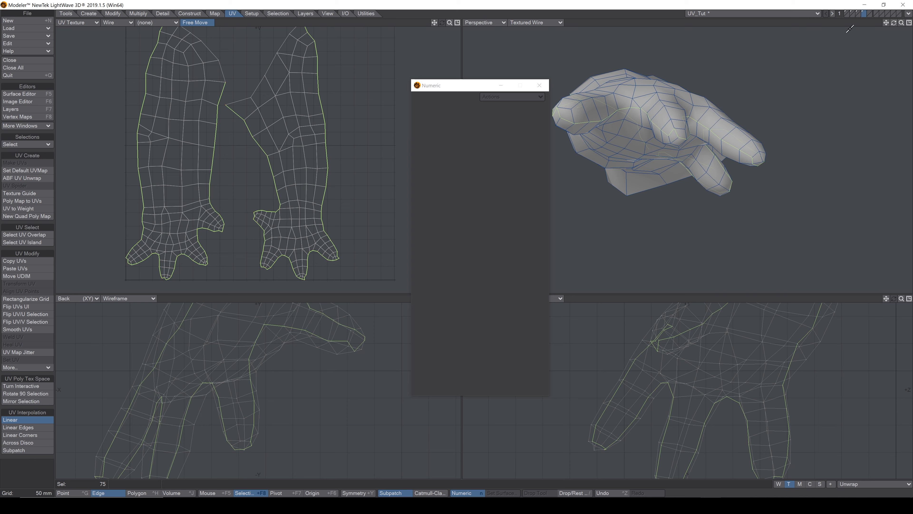
Step: Deselect the seam edges along the outer side of the arm and re-run ABF UV Unwrap to unfold it as one piece
drag(894, 22, 855, 52)
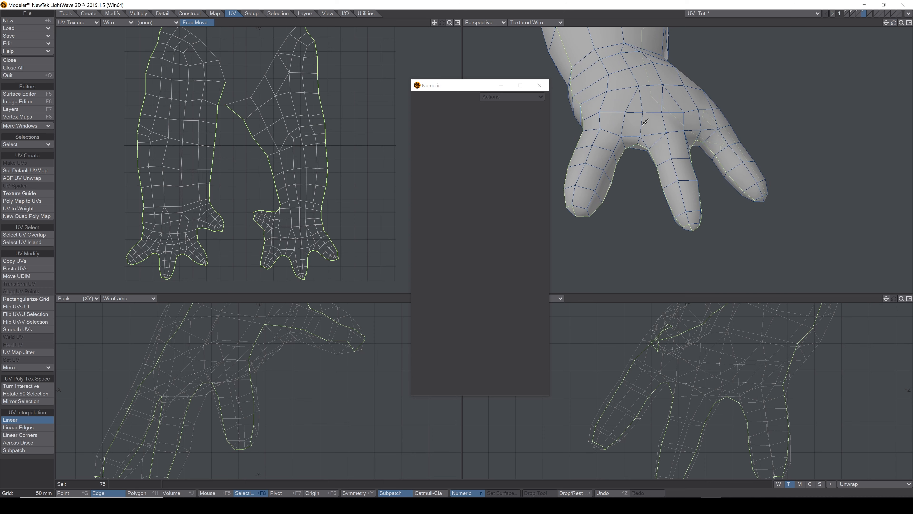
key(a)
drag(893, 22, 882, 26)
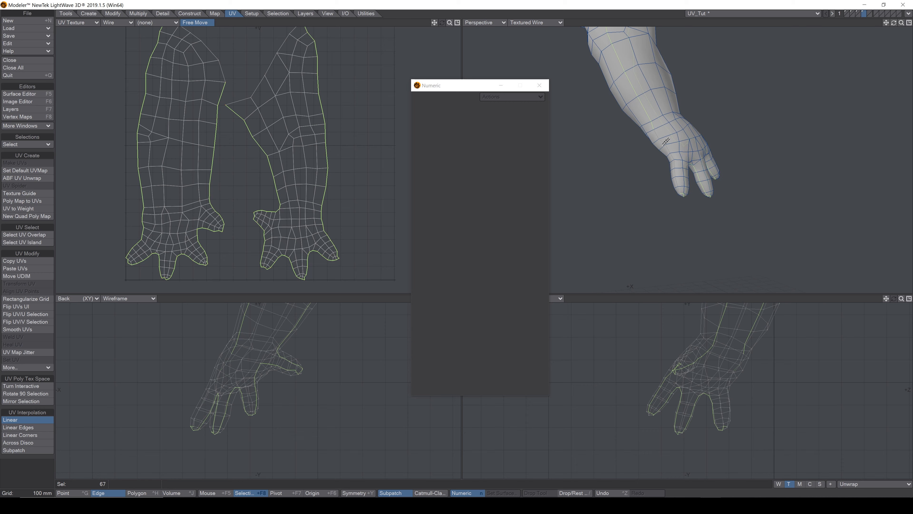
drag(654, 123, 648, 115)
drag(620, 75, 649, 50)
drag(886, 23, 909, 130)
mouse_move(599, 54)
mouse_down()
mouse_move(634, 134)
mouse_move(586, 71)
mouse_up()
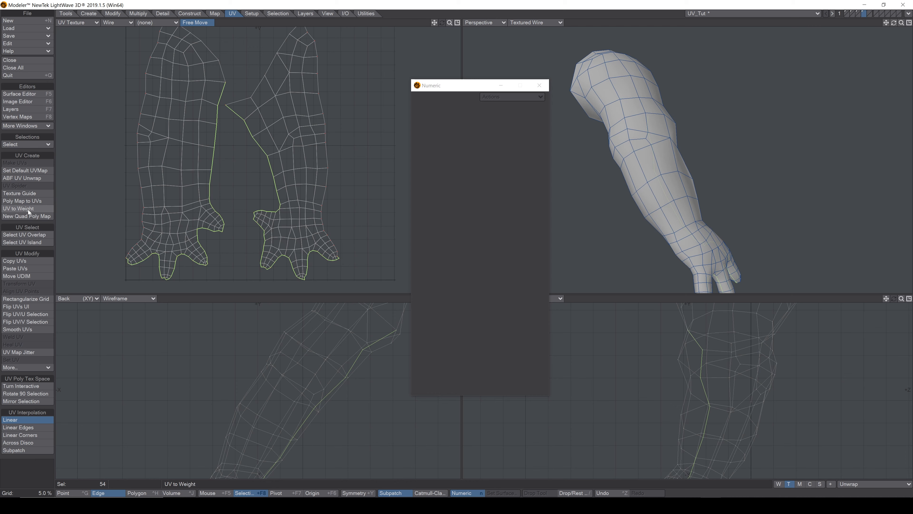
click(38, 178)
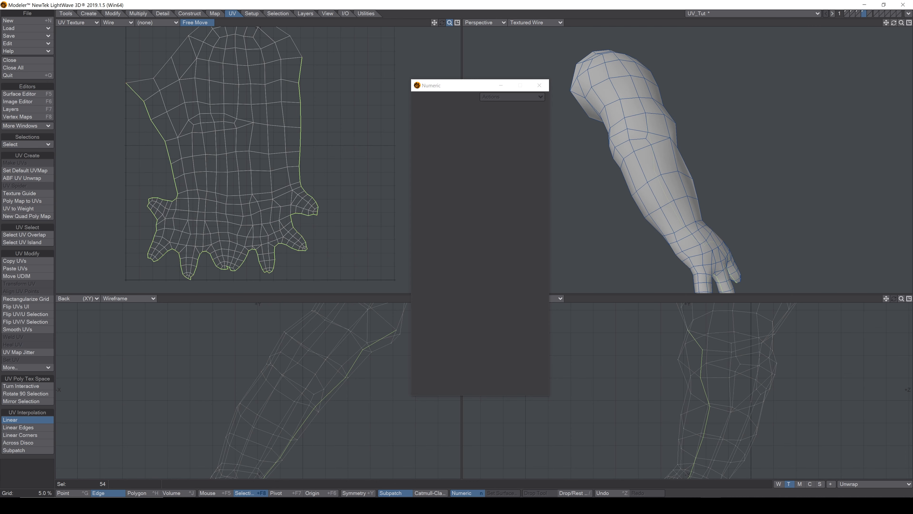
key(a)
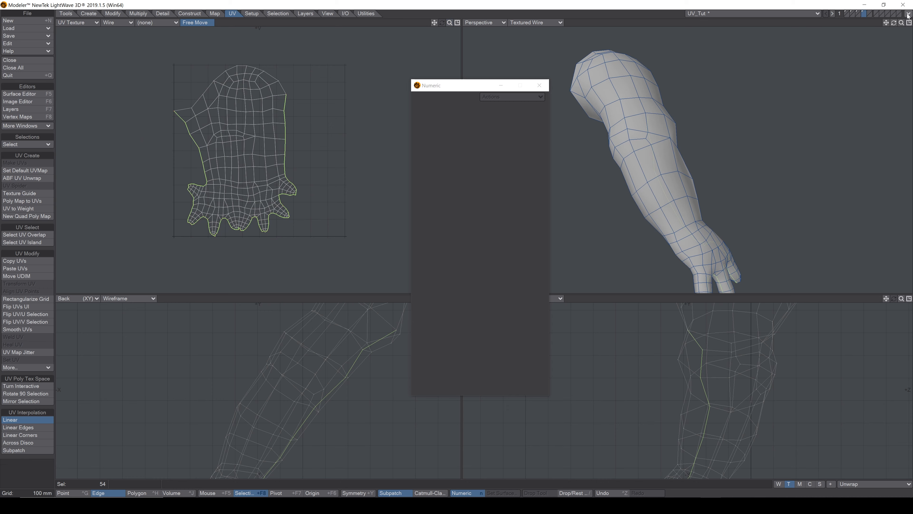
Step: Clear the seam edge selection and fit the arm and its UV map in the views
drag(894, 23, 886, 65)
key(slash)
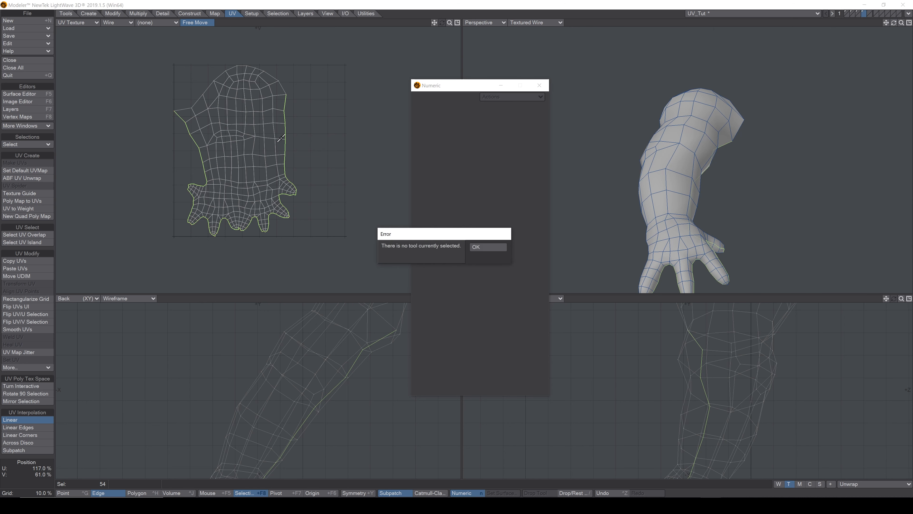
click(492, 248)
key(slash)
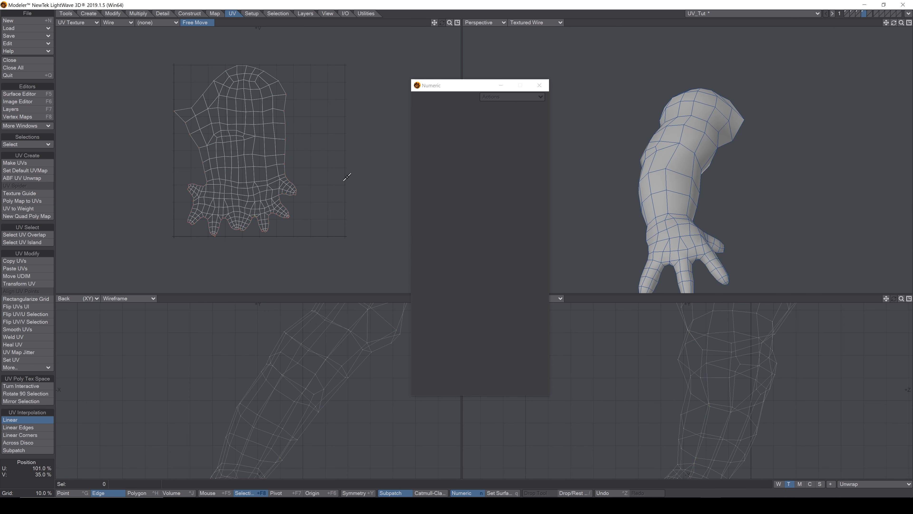
key(a)
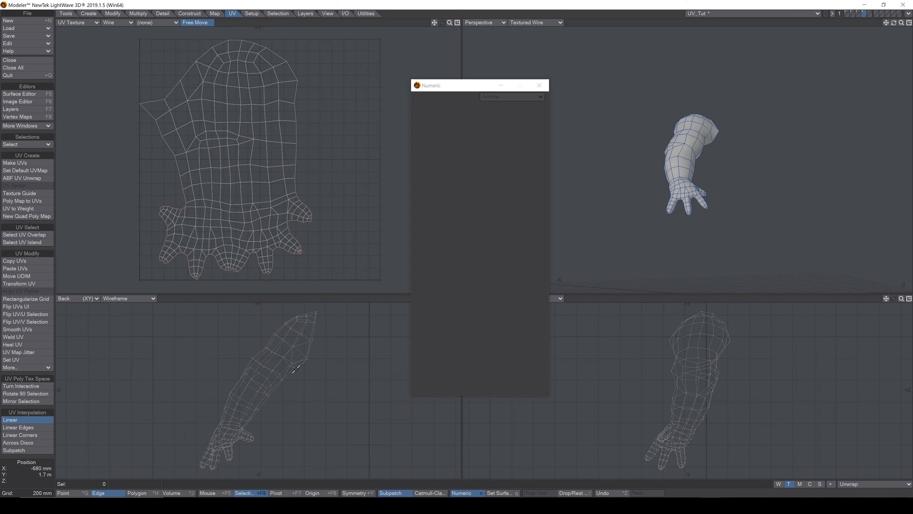
Step: Unhide the whole sumo and lasso the polygons of the opposite arm
key(backslash)
key(a)
key(ctrl+h)
mouse_move(282, 335)
right_down()
mouse_move(280, 357)
mouse_move(305, 408)
mouse_move(401, 330)
mouse_move(353, 308)
right_up()
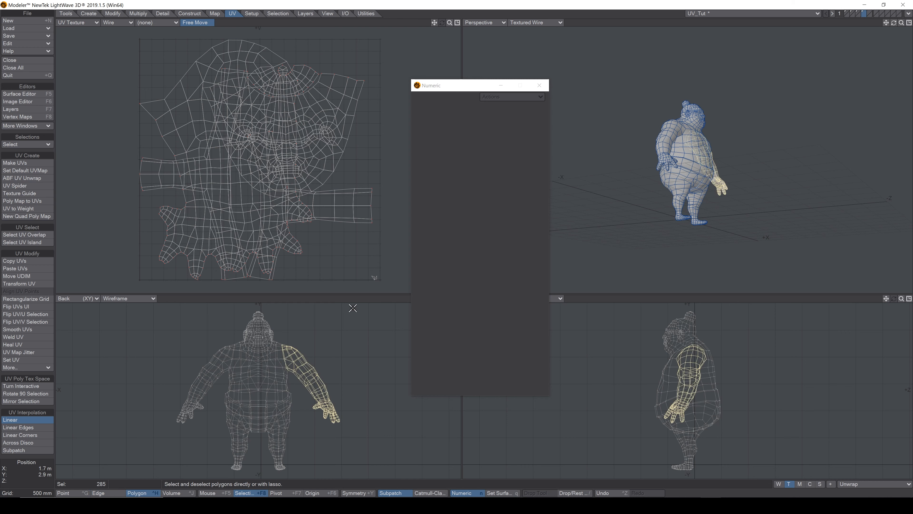
Step: Try to delete the selected arm and mirror the unwrapped arm across the X axis with merged points
key(minus)
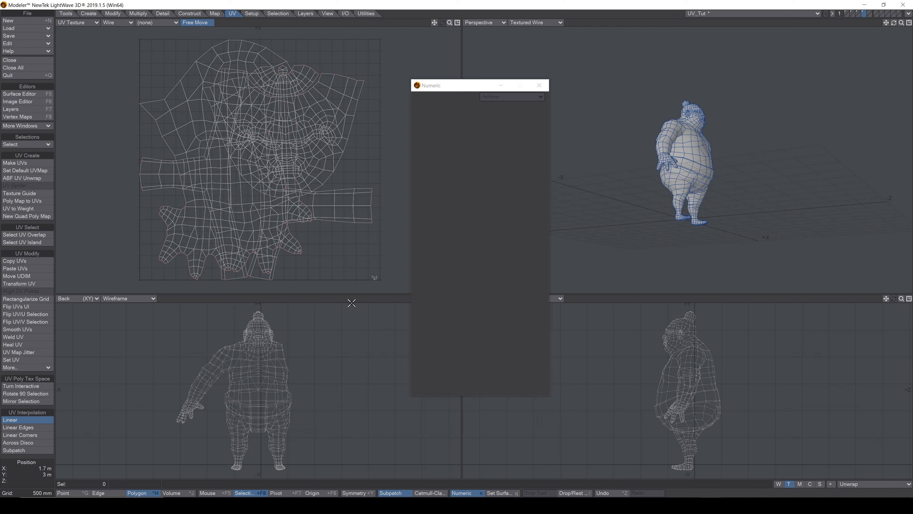
drag(191, 388, 187, 397)
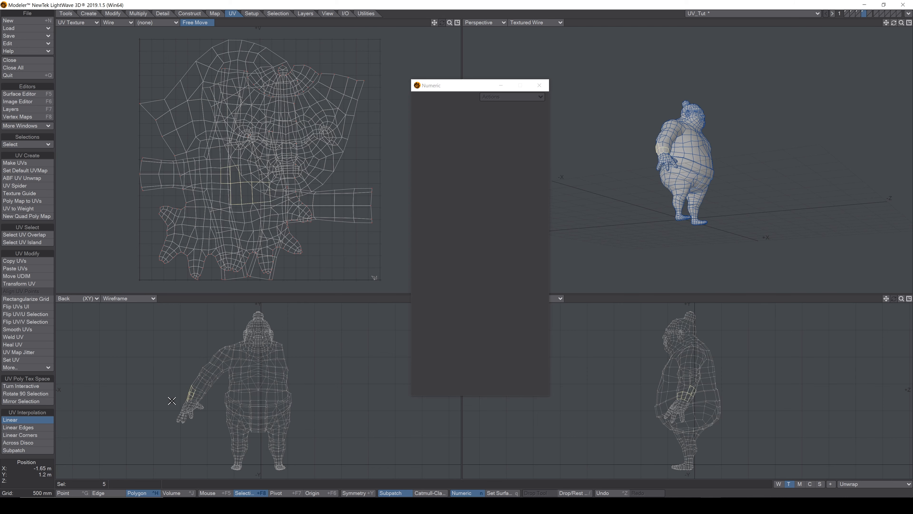
key(bracketright)
key(shift+v)
key(n)
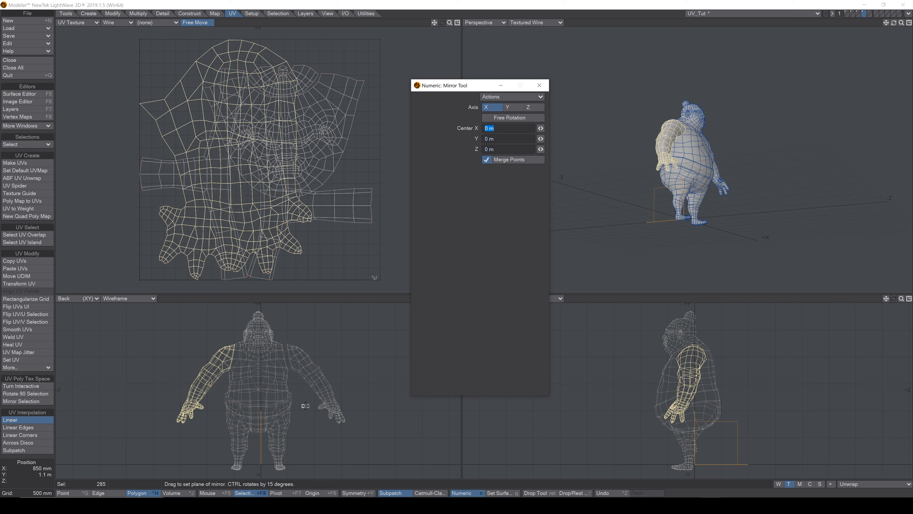
key(Return)
key(ctrl+z)
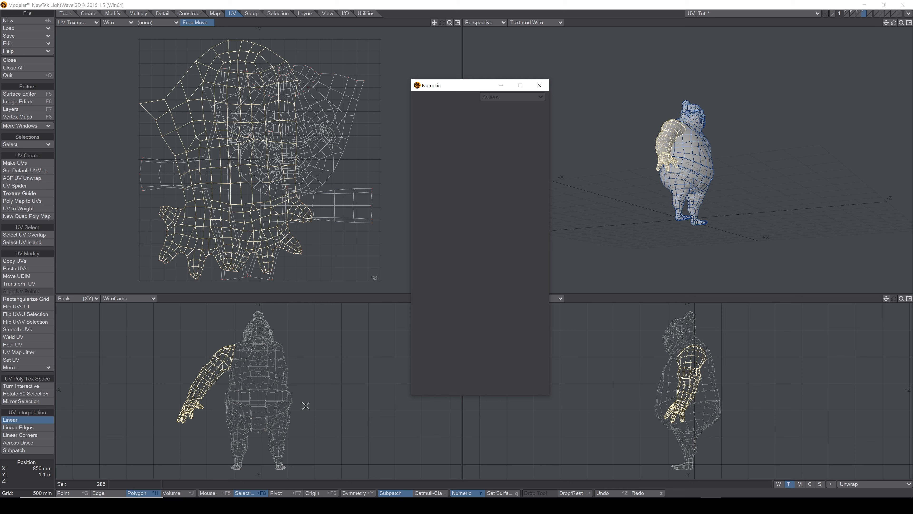
key(z)
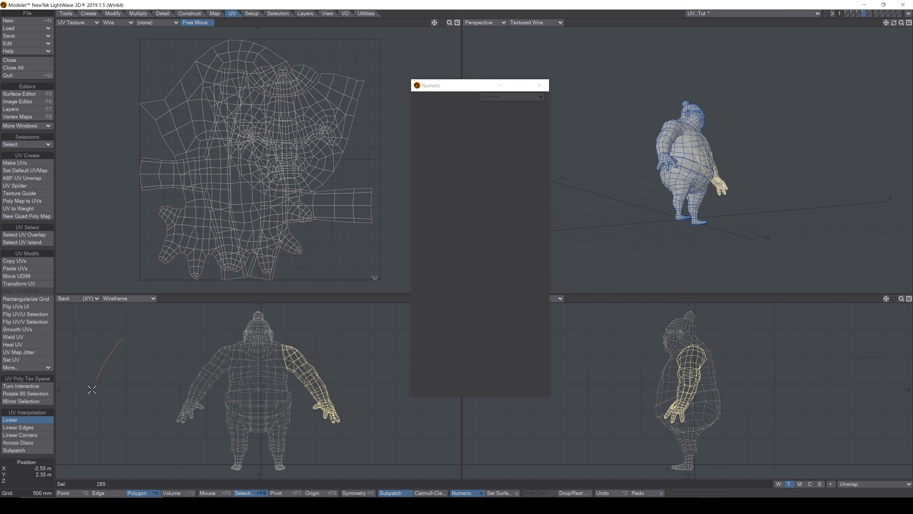
Step: Clear the polygon selection and center the whole sumo along the X axis
click(328, 262)
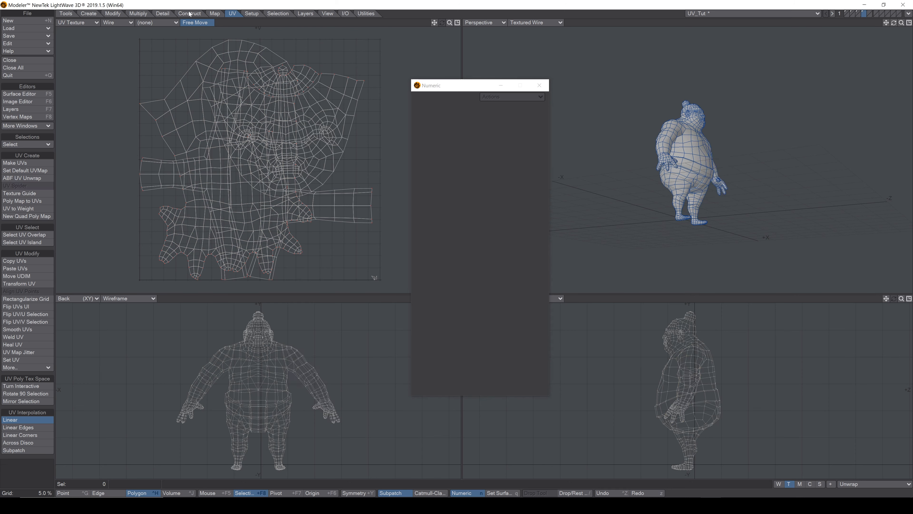
click(108, 14)
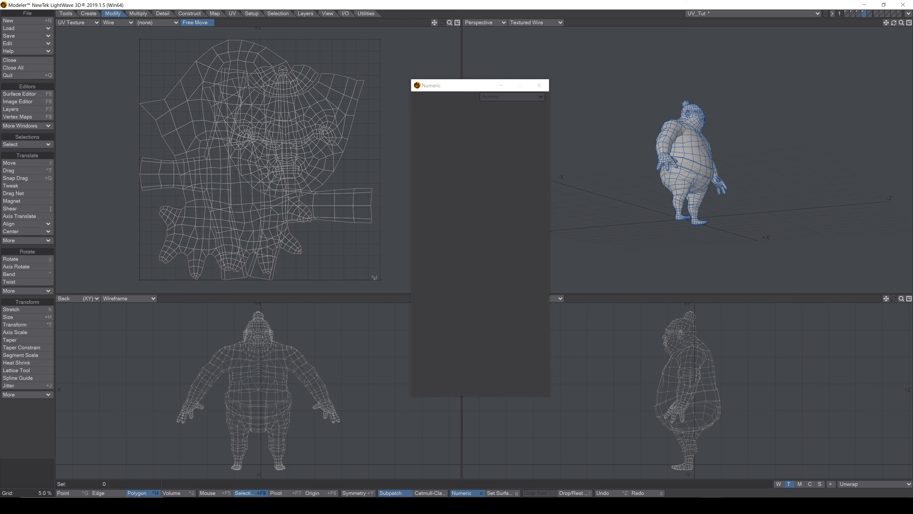
click(9, 231)
click(23, 220)
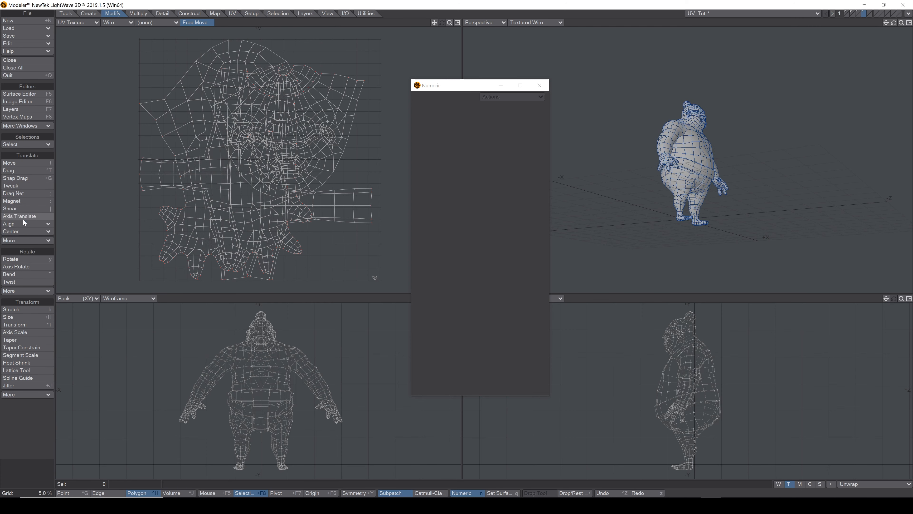
Step: Lasso the arm that is not unwrapped, drop the extra torso polygons from the selection, and delete it
mouse_move(296, 326)
mouse_down()
mouse_move(283, 356)
mouse_move(290, 396)
mouse_move(448, 360)
mouse_up()
right_drag(448, 360, 448, 359)
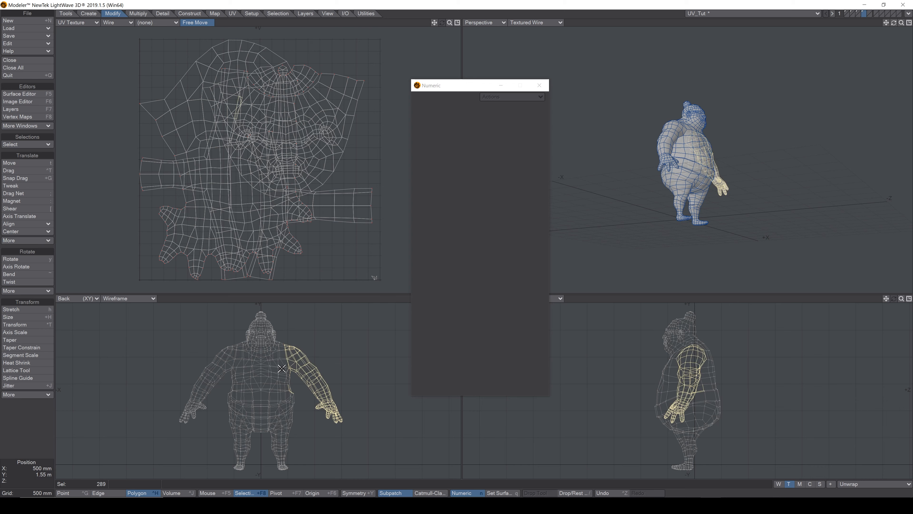
click(335, 388)
Step: Select the whole unwrapped arm and mirror it across the X axis at center 0 m with Merge Points on
drag(212, 371, 225, 374)
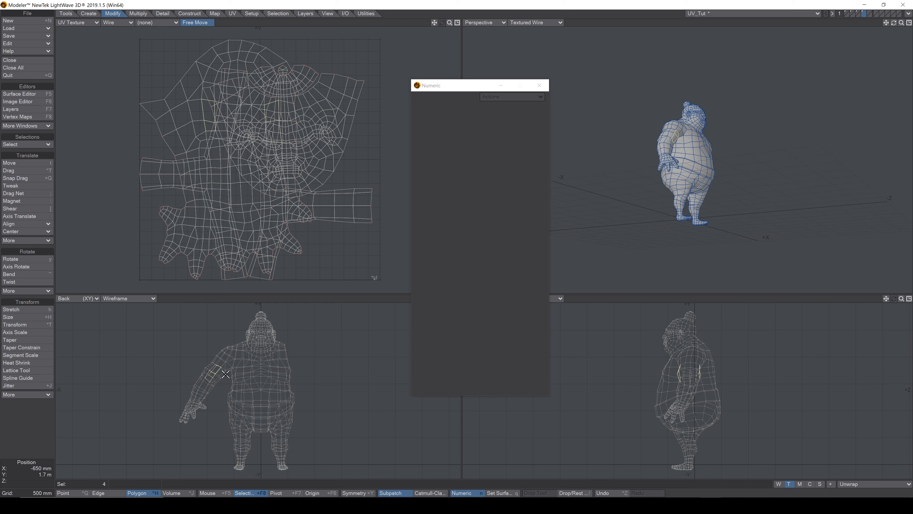
key(bracketright)
key(shift+v)
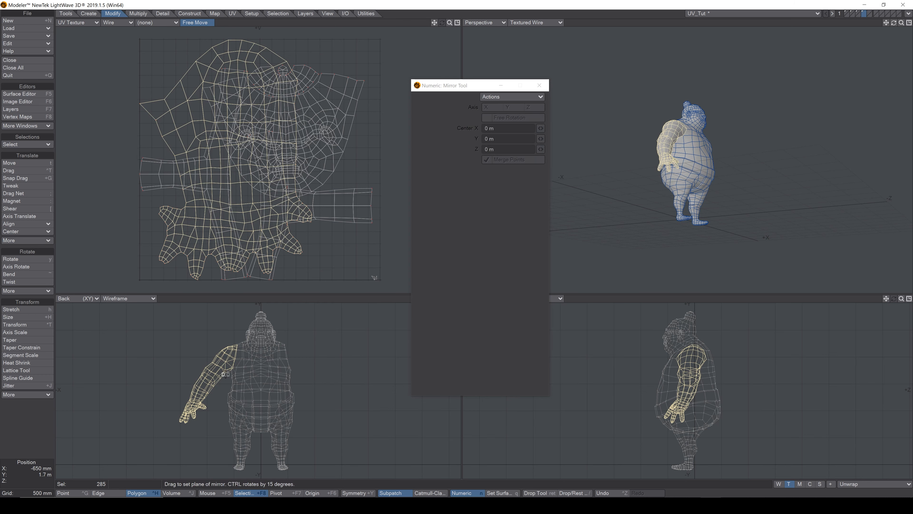
key(n)
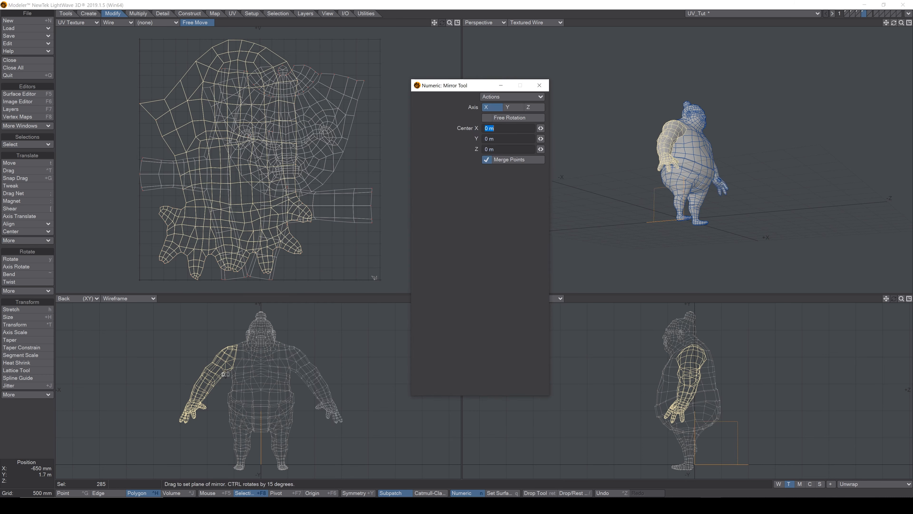
key(slash)
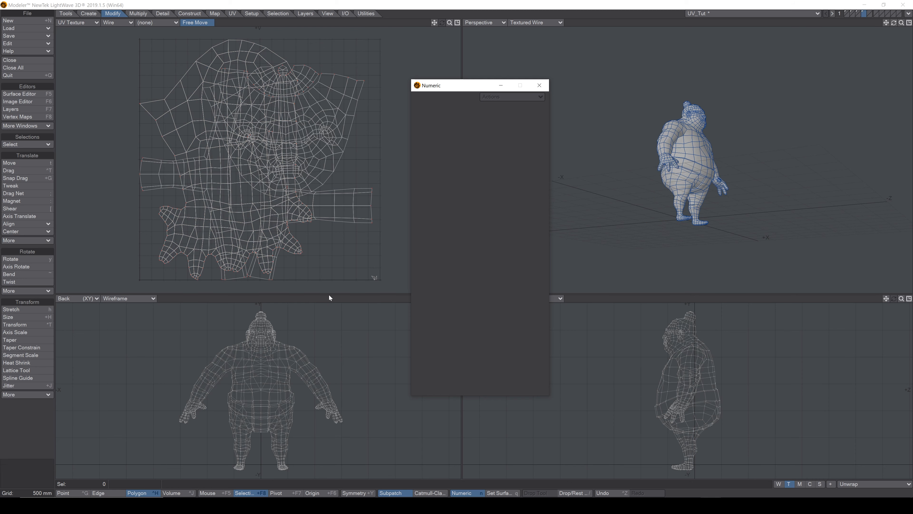
Step: Select the head's complete UV island and move it outside the UV square, to its right
drag(901, 23, 876, 119)
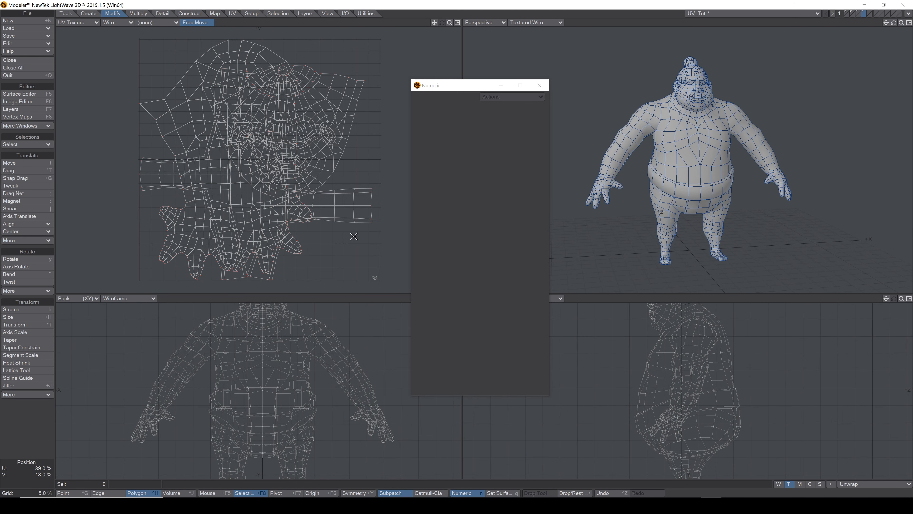
drag(450, 22, 448, 26)
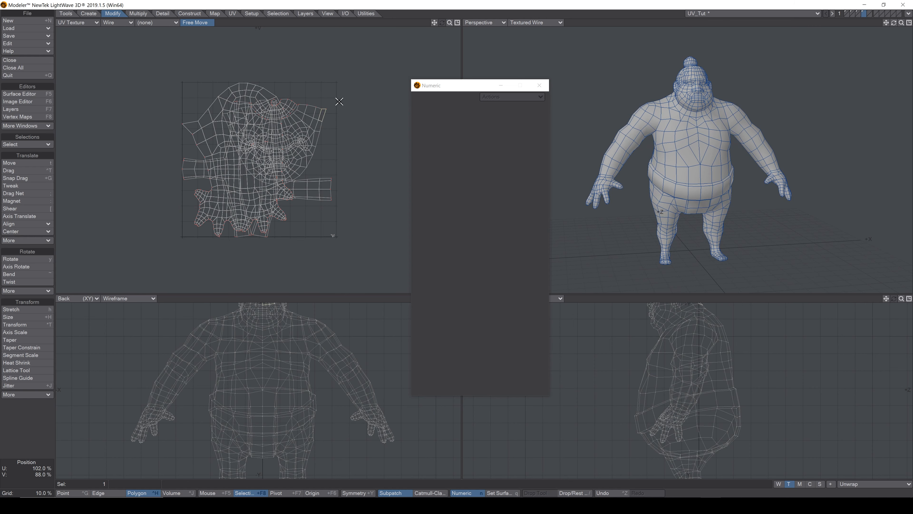
key(])
key(t)
drag(263, 150, 384, 137)
key(Return)
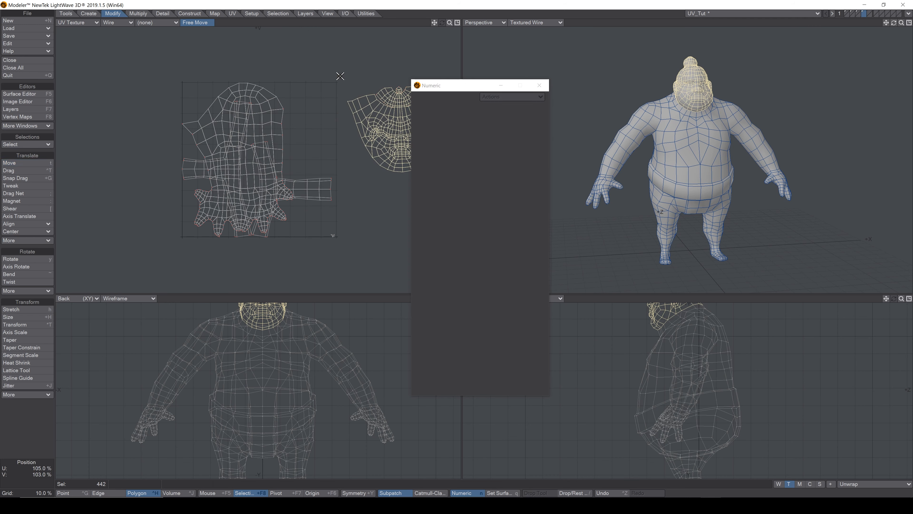
Step: Select the overlapping UV islands of both arms and move them outside the UV square, to its left
key(slash)
mouse_move(263, 99)
mouse_down()
mouse_move(282, 104)
mouse_move(117, 93)
mouse_up()
key(])
key(t)
key(Return)
mouse_move(89, 69)
right_down()
mouse_move(274, 228)
mouse_move(275, 64)
right_up()
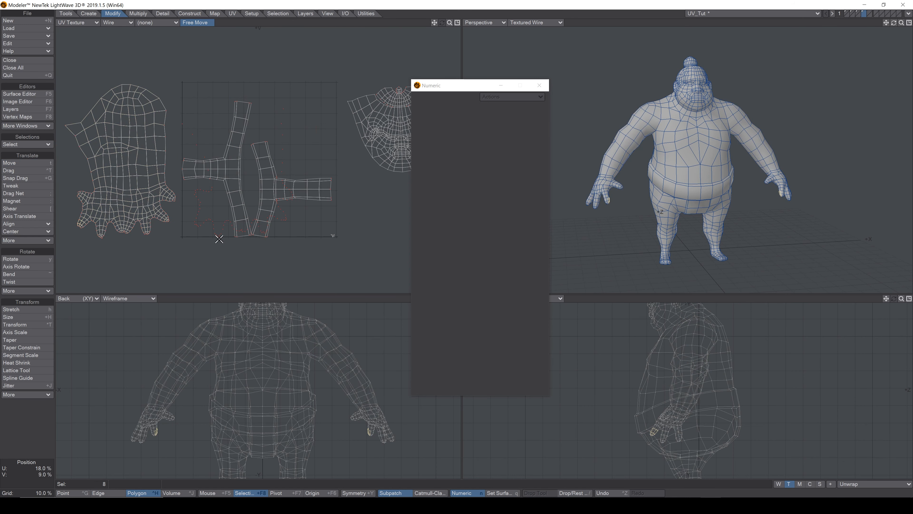
Step: Select only one arm and move its UV island off the other, offset by -680 mm in X and -10 mm in Y
drag(359, 370, 364, 376)
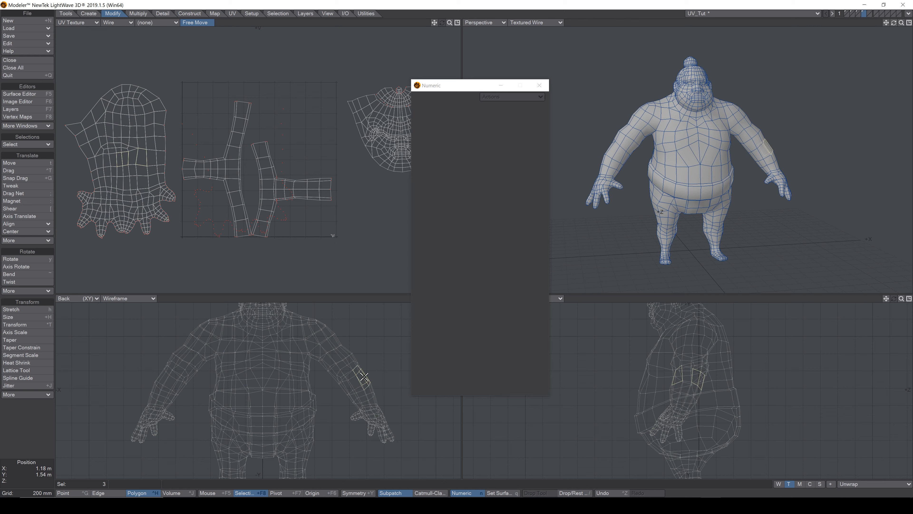
drag(169, 357, 165, 366)
key(])
key(t)
drag(206, 177, 100, 176)
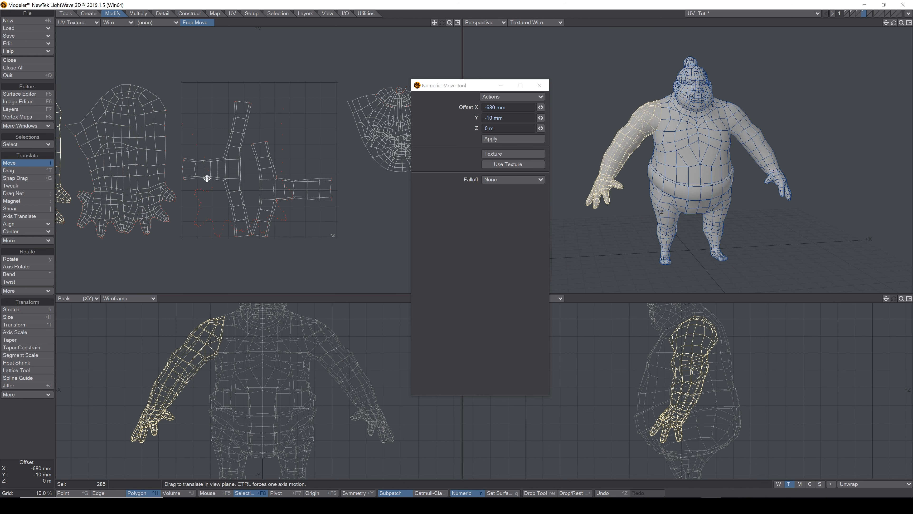
key(slash)
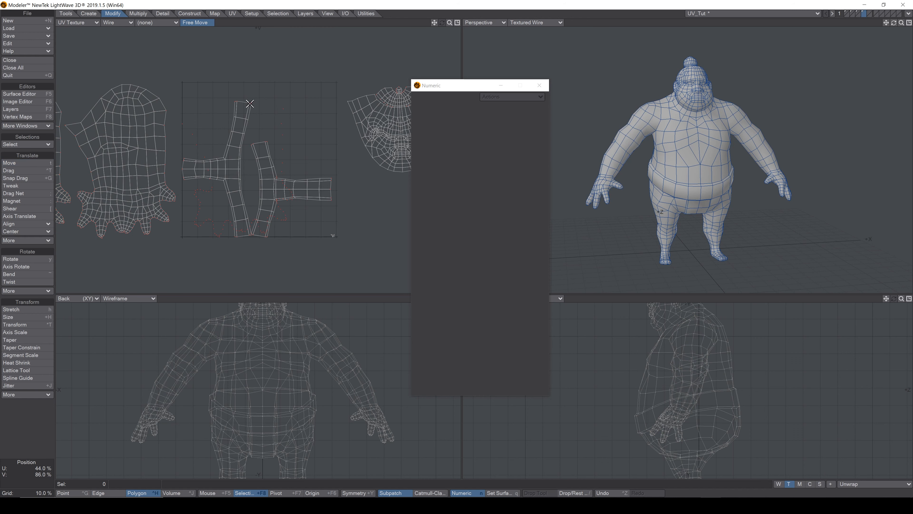
Step: Lasso the loincloth's UV islands and move them above the UV square, offset by -100 mm in X and 1.08 m in Y
mouse_move(185, 144)
right_down()
mouse_move(177, 171)
mouse_move(273, 268)
mouse_move(296, 109)
mouse_move(254, 58)
right_up()
key(t)
drag(295, 240, 279, 73)
key(a)
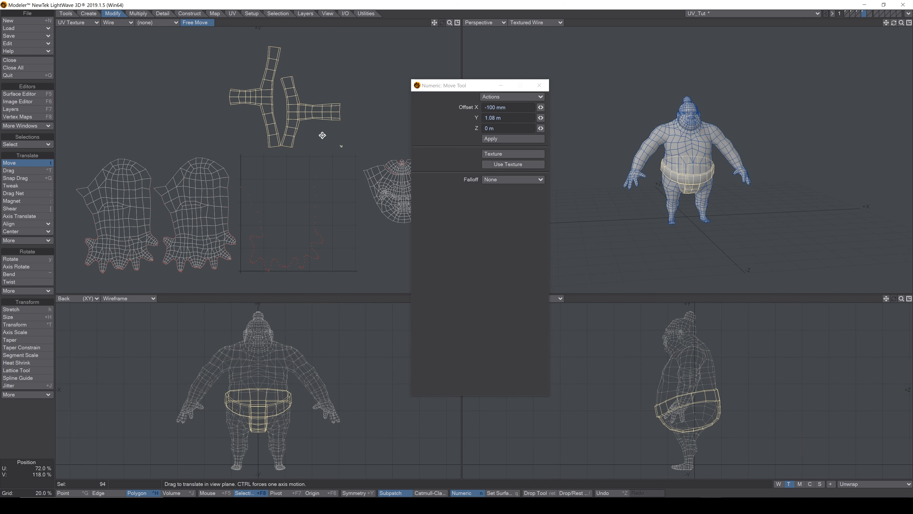
key(Return)
Step: Select the leftover stray points inside the UV square, clear their UV map values, and drop the selection
mouse_move(216, 49)
right_down()
mouse_move(375, 2)
mouse_move(323, 6)
right_up()
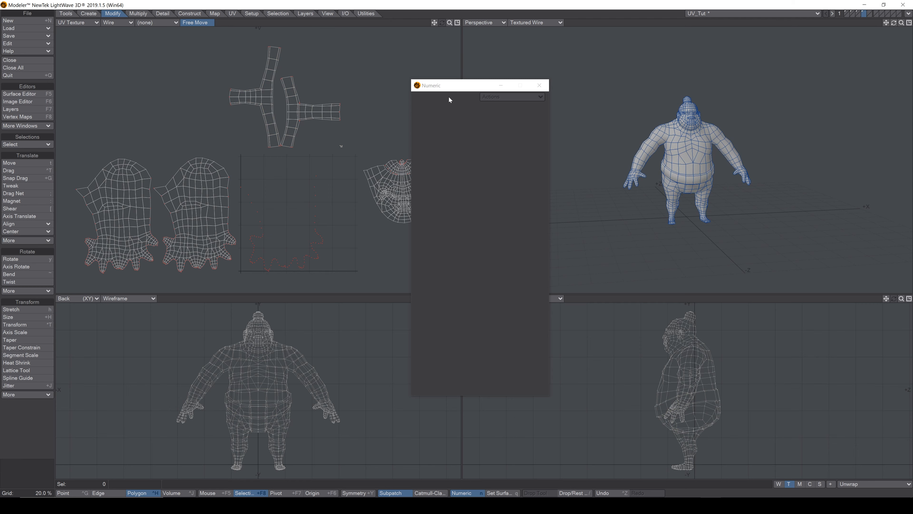
drag(458, 88, 510, 89)
drag(434, 23, 470, 23)
key(ctrl+g)
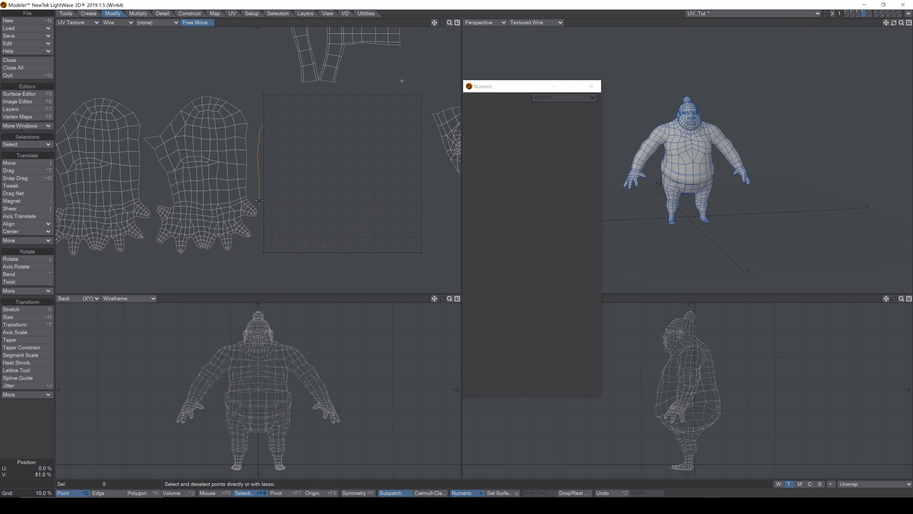
mouse_move(260, 202)
right_down()
mouse_move(267, 246)
mouse_move(433, 140)
mouse_move(312, 104)
mouse_move(346, 117)
right_up()
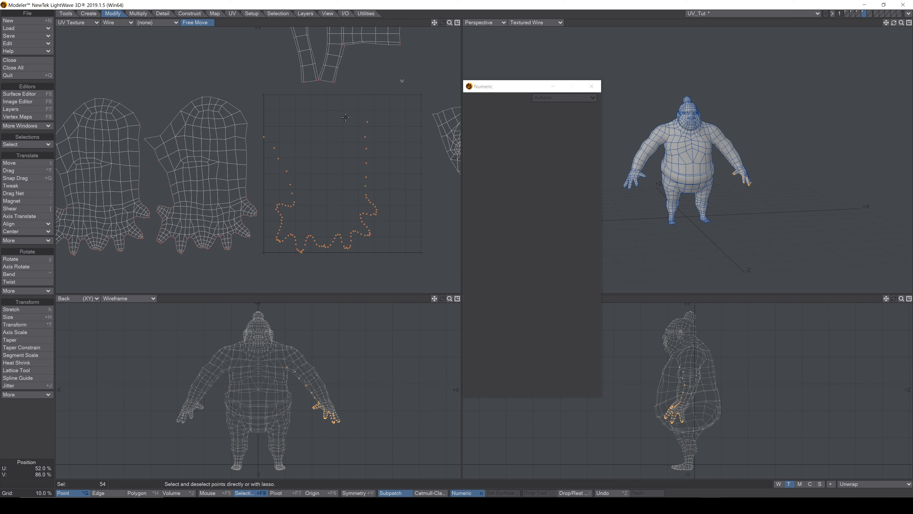
click(236, 15)
click(215, 14)
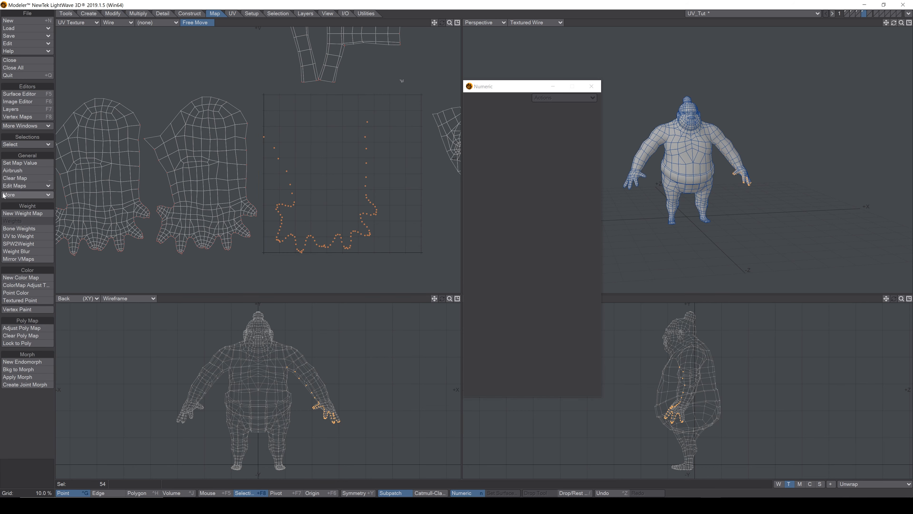
click(14, 179)
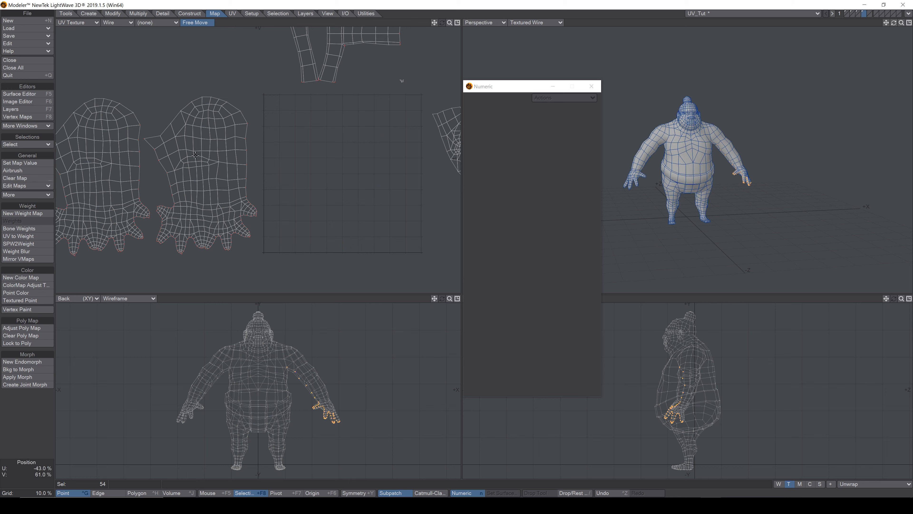
key(Return)
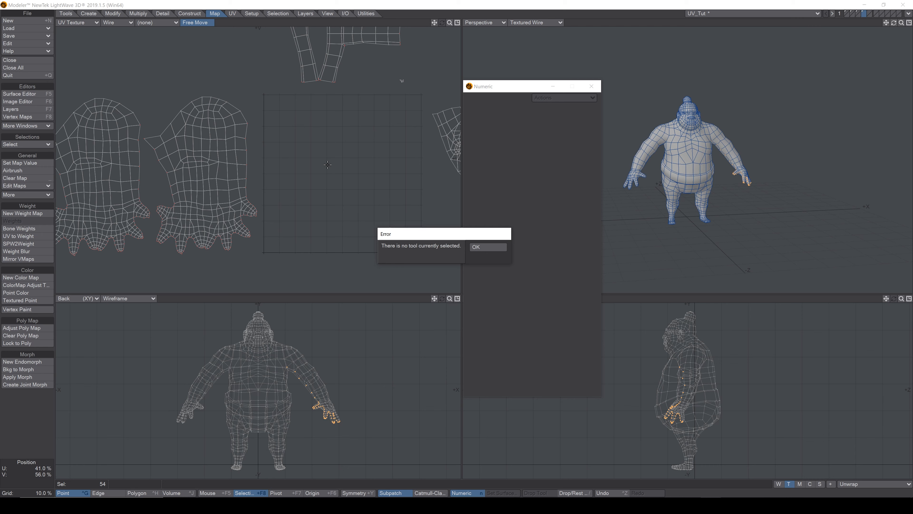
key(Return)
key(/)
key(a)
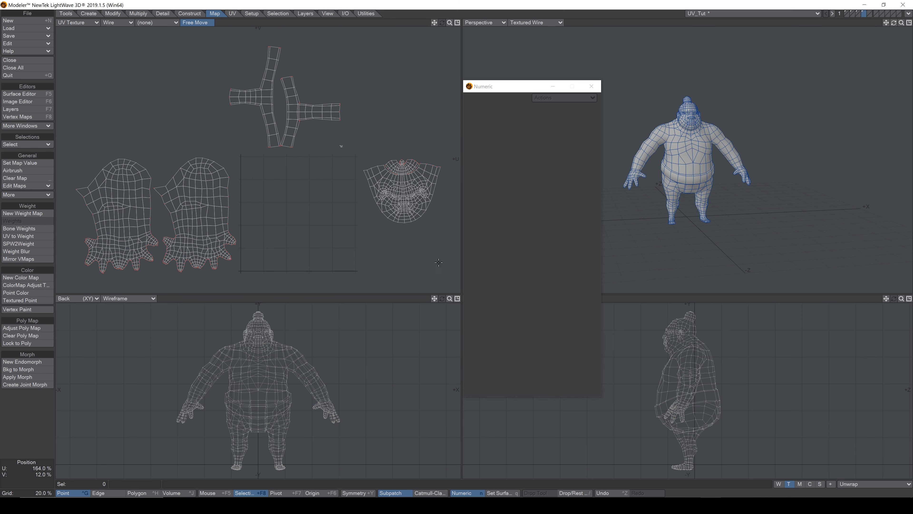
Step: Lasso all UV islands and hide the already unwrapped head, arms and loincloth polygons
key(ctrl+h)
mouse_move(85, 148)
right_down()
mouse_move(497, 269)
mouse_move(202, 1)
mouse_move(47, 102)
right_up()
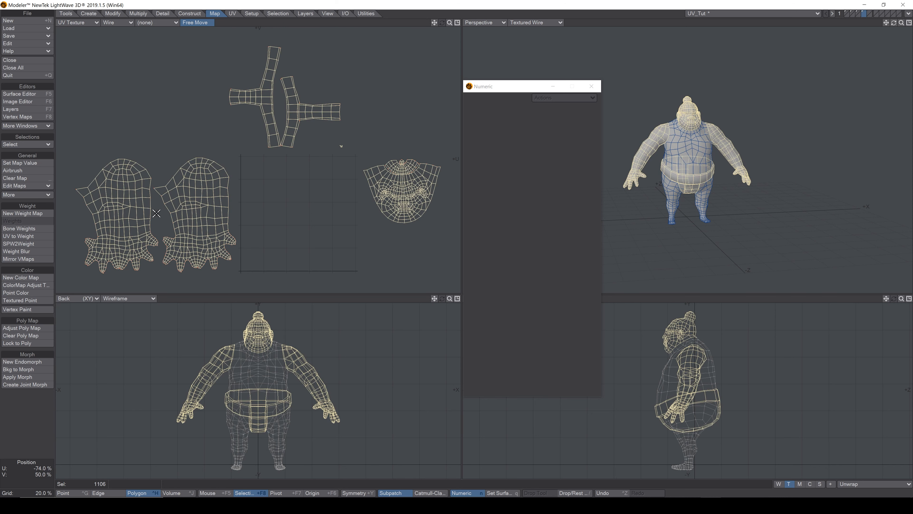
key(Delete)
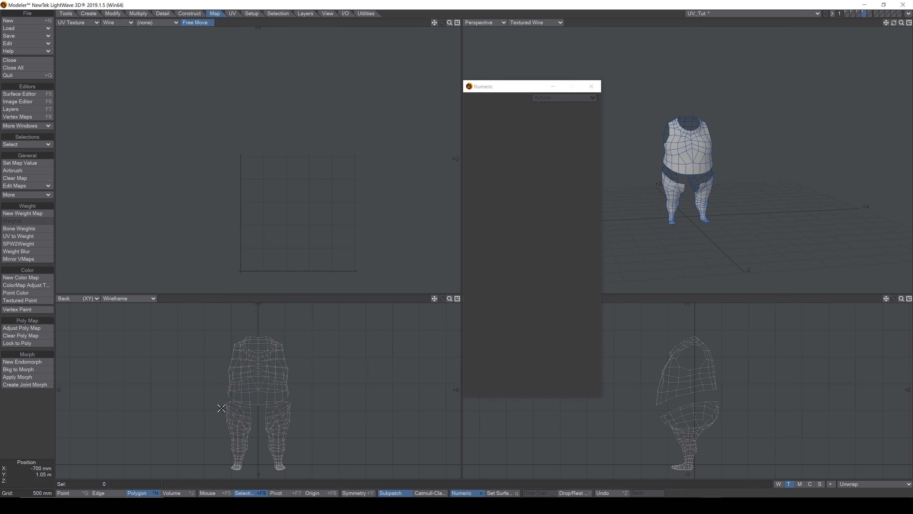
Step: Isolate one leg by hiding the other leg and the torso, and fit it in the views
drag(268, 416, 278, 425)
key(bracketright)
key(Delete)
click(235, 438)
key(bracketright)
key(bar)
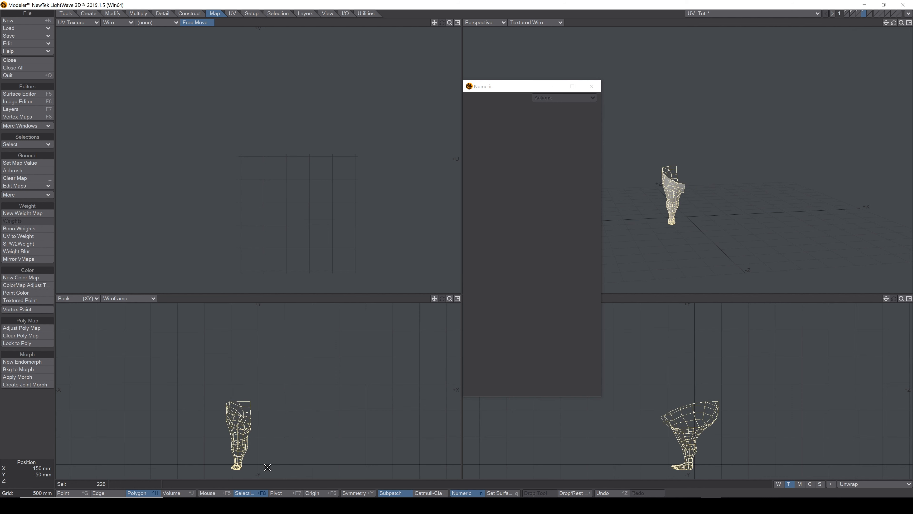
key(a)
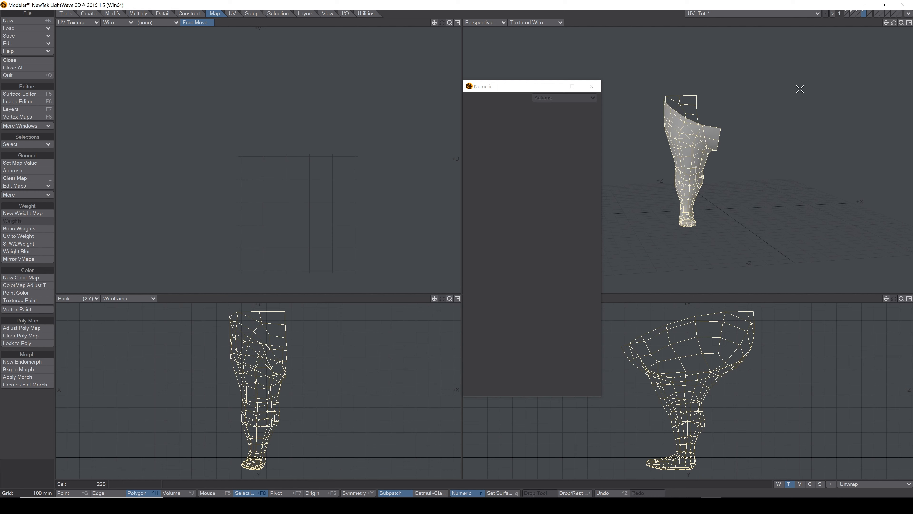
Step: Switch to edge selection and select the edge loop around the sole of the isolated leg's foot
drag(893, 22, 851, 50)
click(685, 73)
drag(885, 22, 819, 58)
key(space)
key(space)
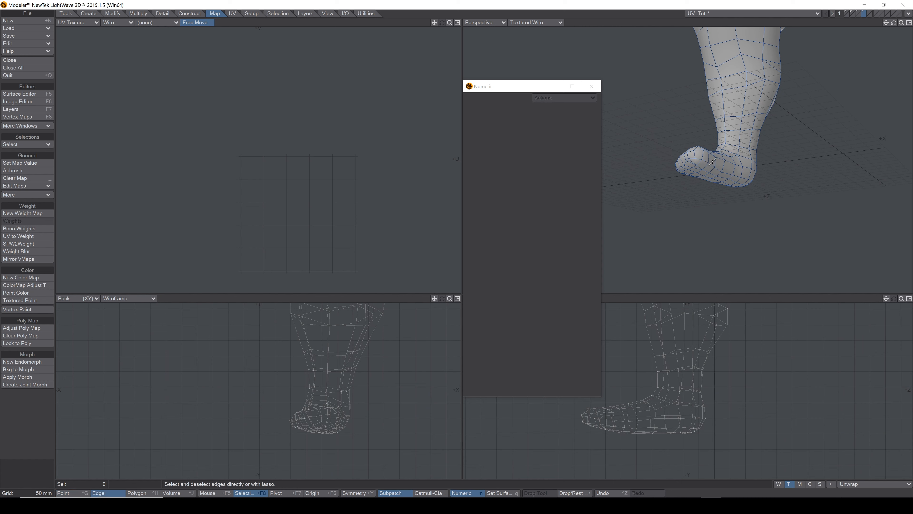
shift+click(712, 165)
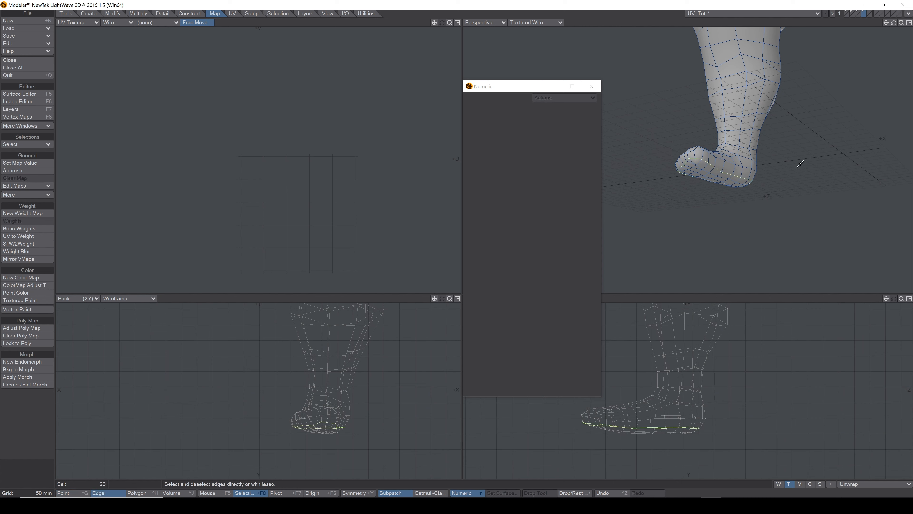
Step: Add a seam down the inner side of the leg, from the top opening to the sole's edge loop
drag(894, 22, 856, 26)
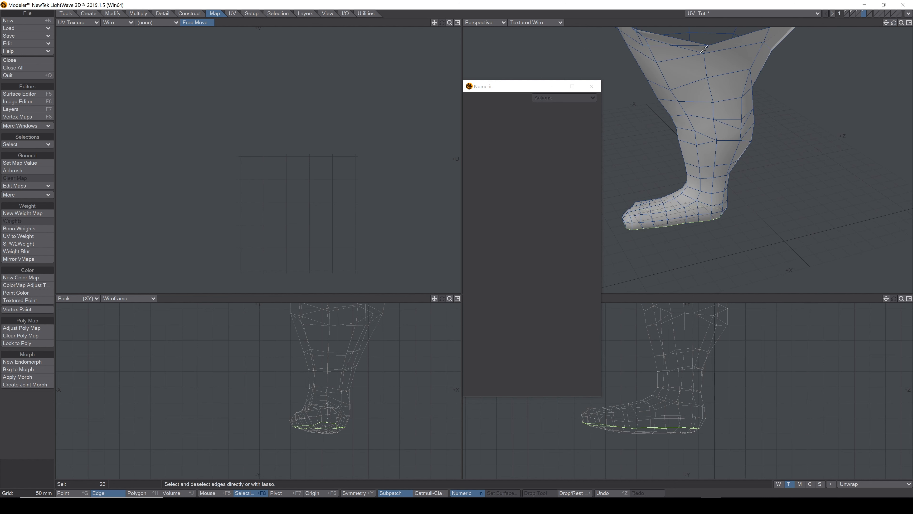
drag(894, 23, 890, 41)
click(707, 59)
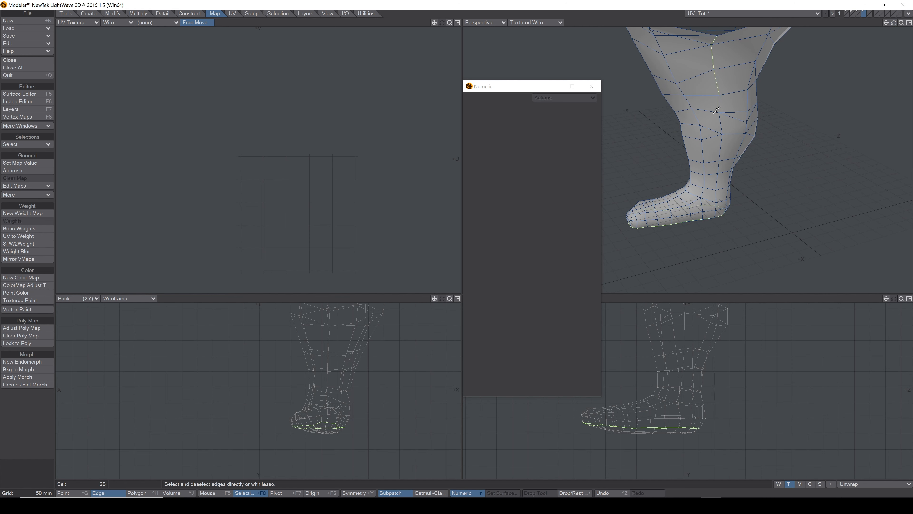
click(722, 145)
click(715, 181)
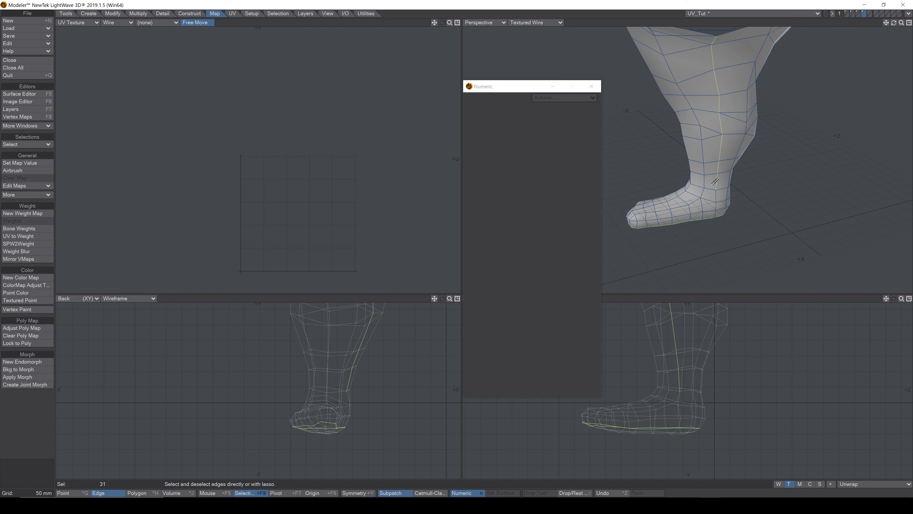
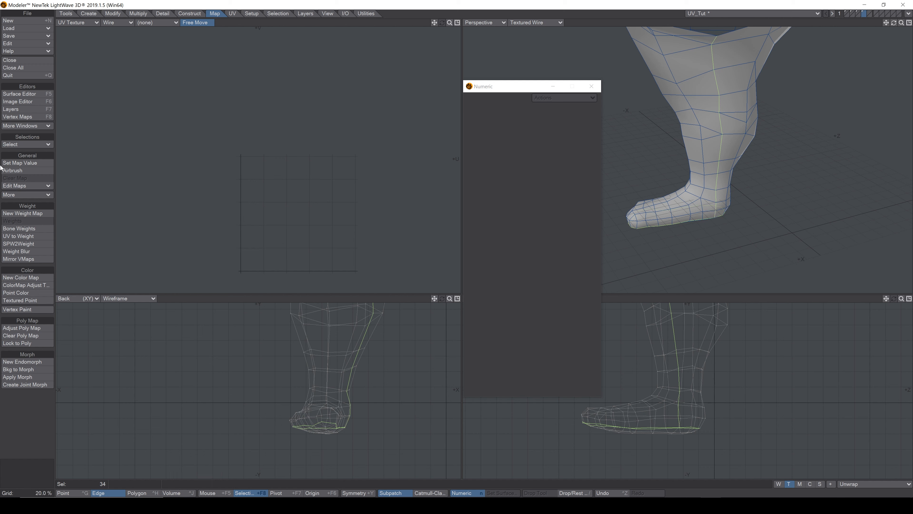
Step: Unwrap the leg with ABF UV Unwrap, deselect the sole seam's edges along the outer foot and heel, and unwrap it again
click(233, 14)
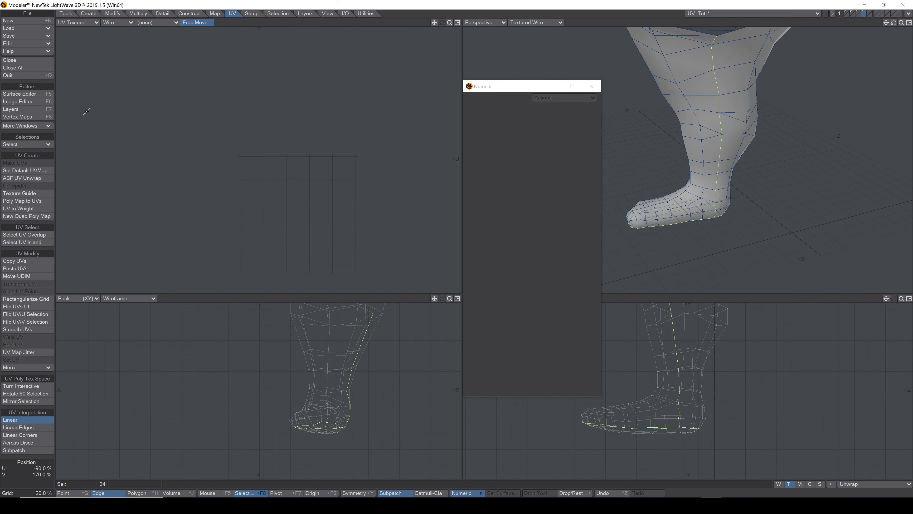
click(22, 178)
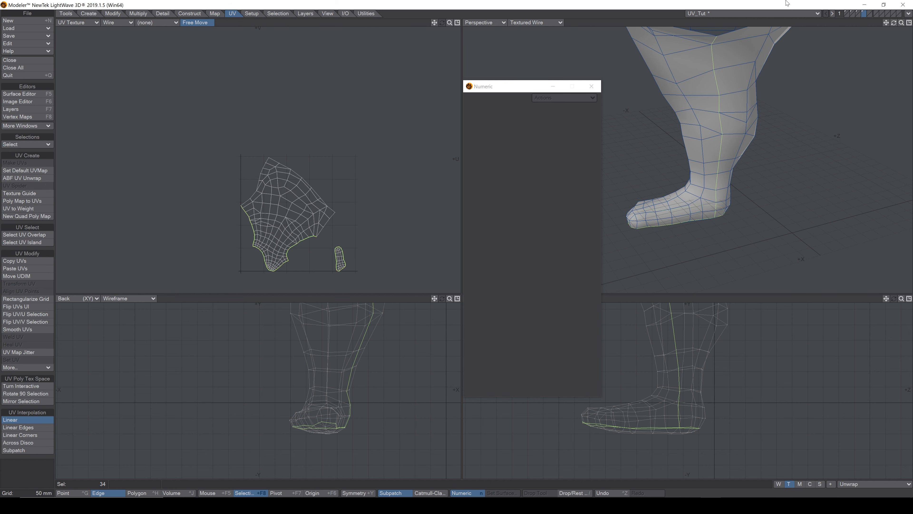
mouse_move(893, 22)
mouse_down()
mouse_move(909, 17)
mouse_move(879, 22)
mouse_move(852, 7)
mouse_move(911, 23)
mouse_up()
drag(646, 248, 773, 249)
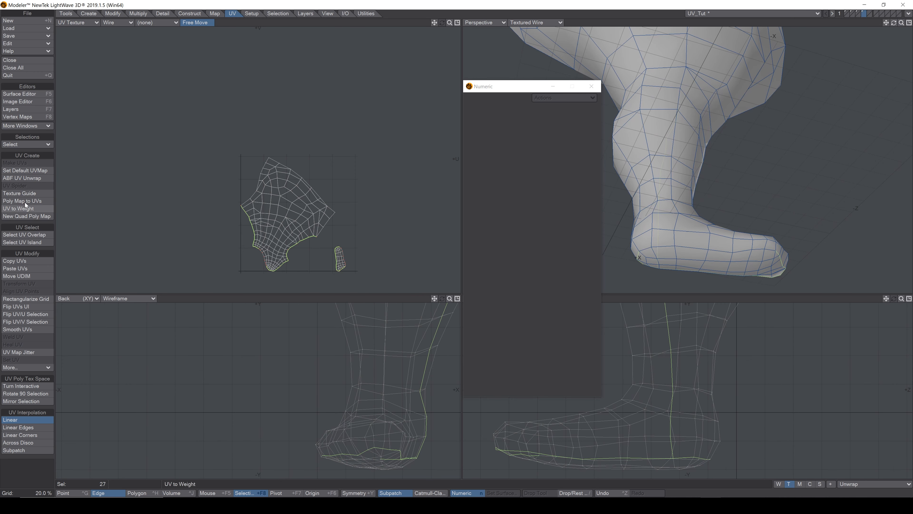
click(22, 186)
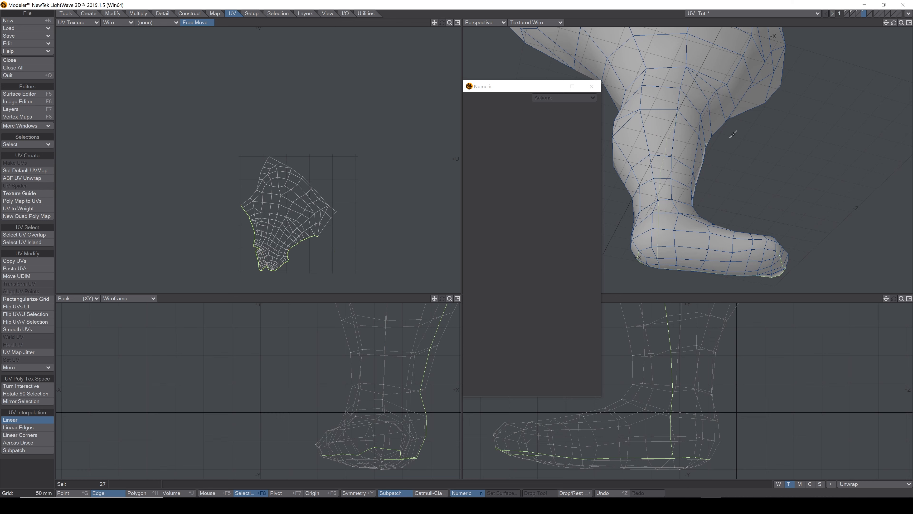
drag(894, 23, 827, 25)
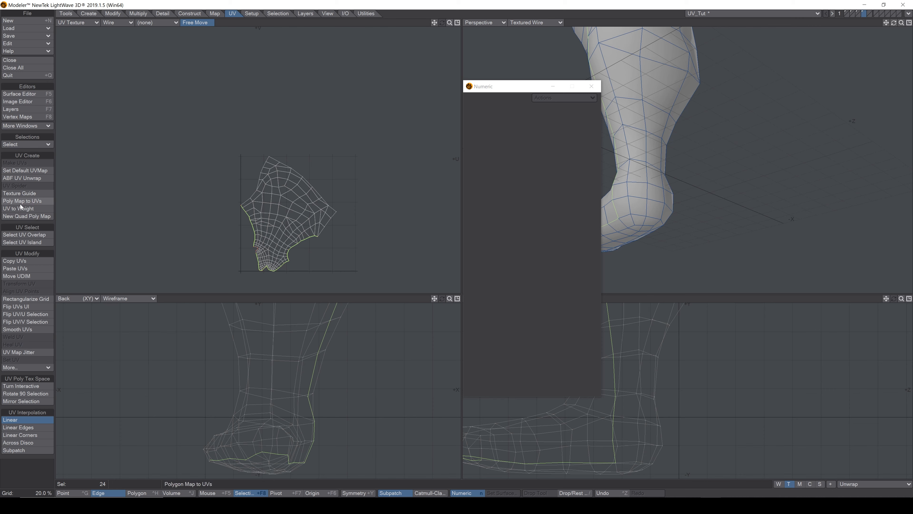
click(28, 187)
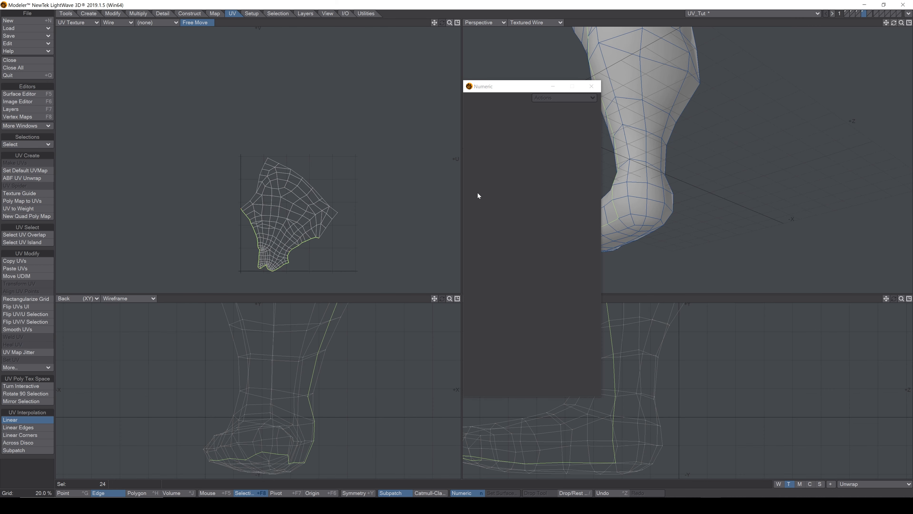
Step: Select the leg's polygons, turn its UV island upright and move it outside the UV square, up and to the right
key(space)
mouse_move(209, 170)
right_down()
mouse_move(183, 239)
mouse_move(352, 168)
right_up()
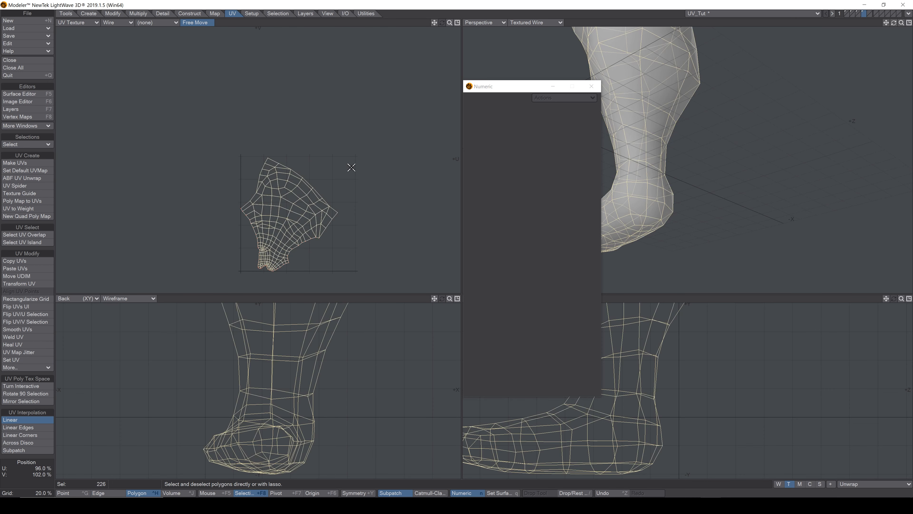
key(t)
drag(372, 190, 480, 123)
key(a)
key(slash)
Step: Mirror the unwrapped leg across the X axis with Merge Points enabled
key(shift+v)
key(n)
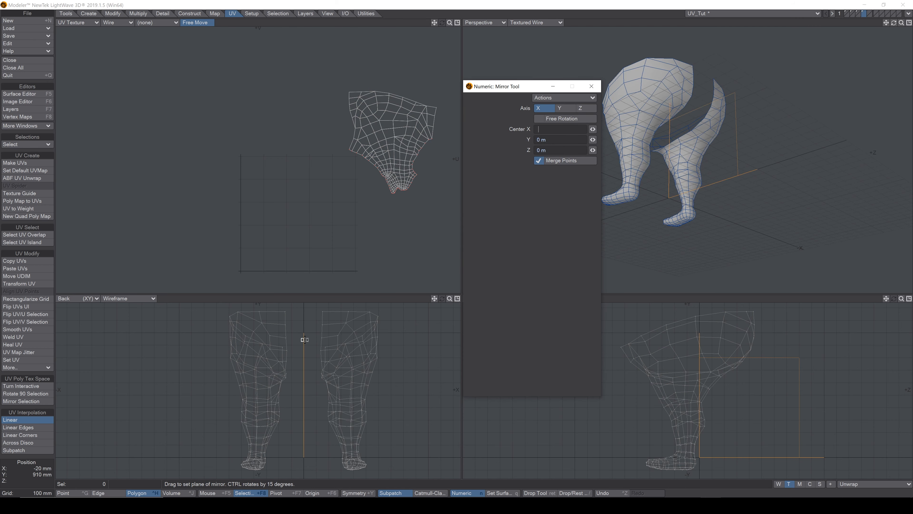
key(Return)
key(Return)
Step: Lasso one of the two legs, move its overlapping UV island above the UV square, and unhide the rest of the body
mouse_move(301, 392)
right_down()
mouse_move(220, 219)
mouse_move(292, 169)
right_up()
key(t)
drag(359, 154, 265, 107)
key(Return)
mouse_move(237, 47)
right_down()
mouse_move(330, 4)
mouse_move(252, 32)
right_up()
key(backslash)
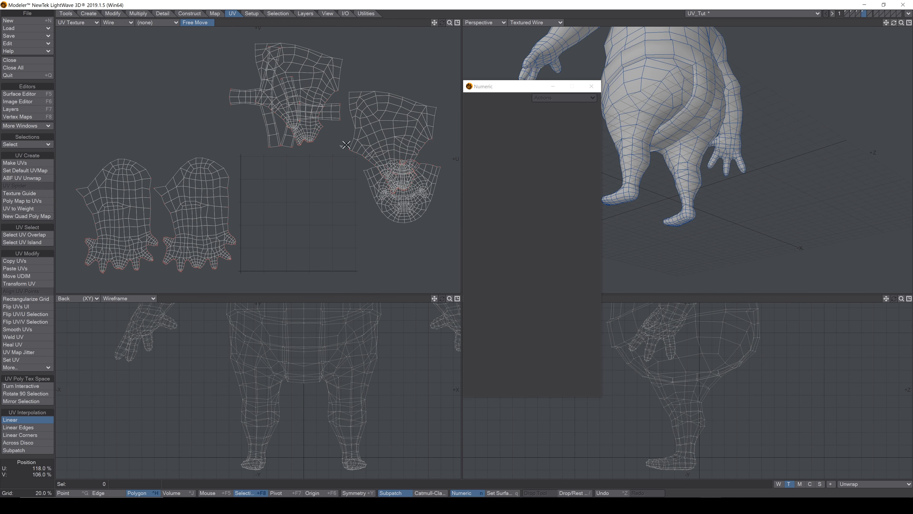
Step: Select the torso through its connected polygons, hide everything else, and fit it in the views
drag(901, 23, 784, 72)
click(737, 91)
key(bracketright)
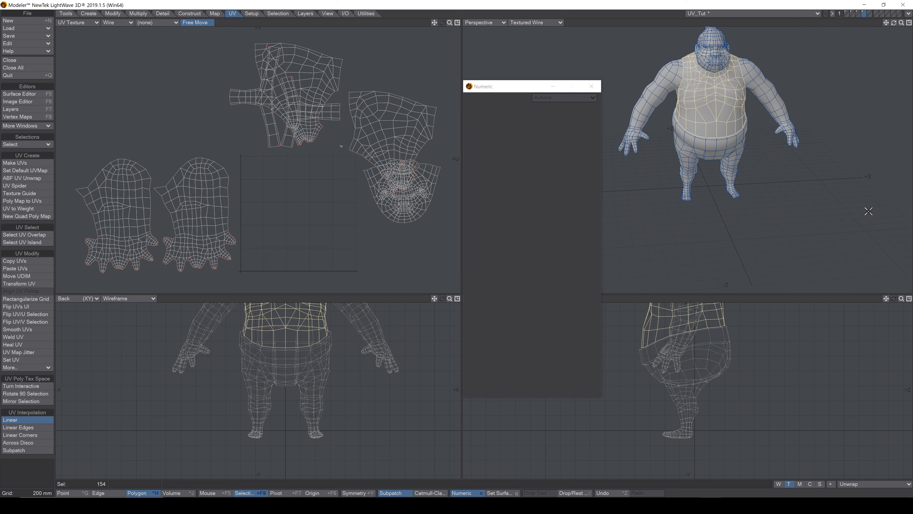
key(equal)
key(shift+a)
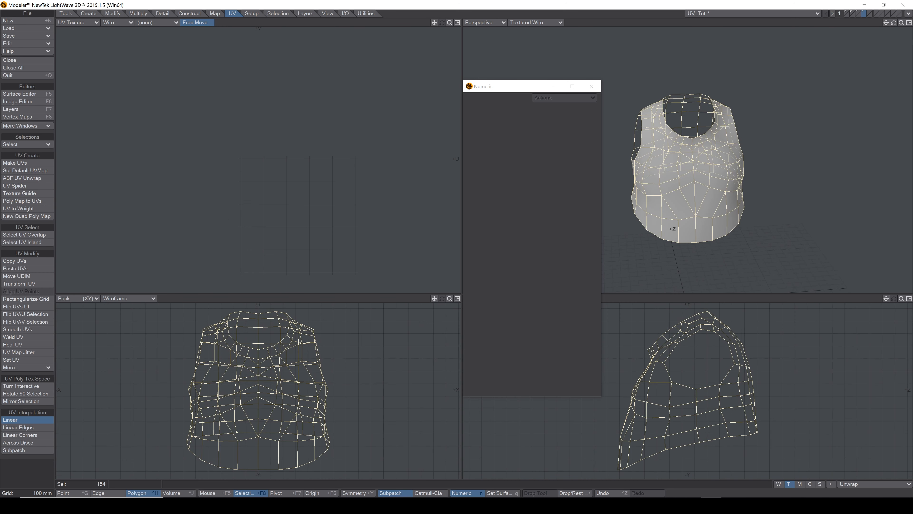
Step: Select the edge loop down the centre of the back as a seam and unwrap the torso with ABF UV Unwrap
drag(897, 25, 639, 120)
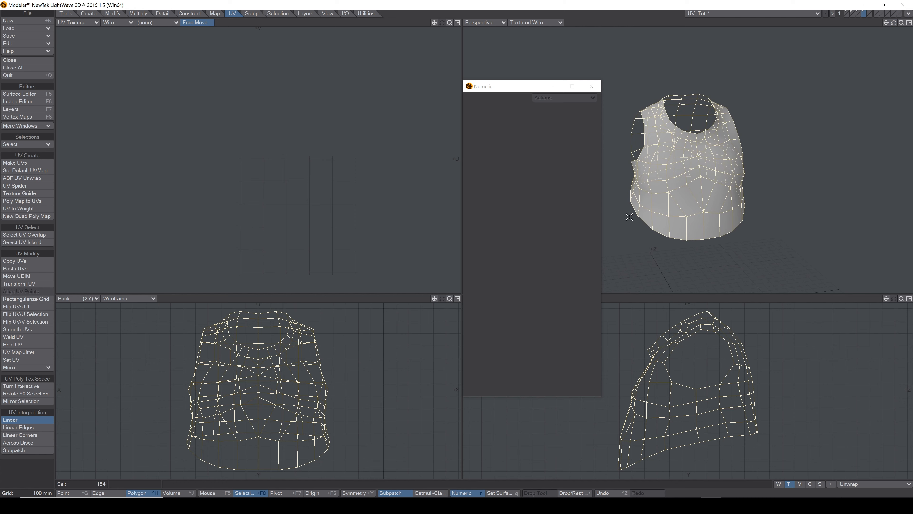
drag(894, 23, 571, 119)
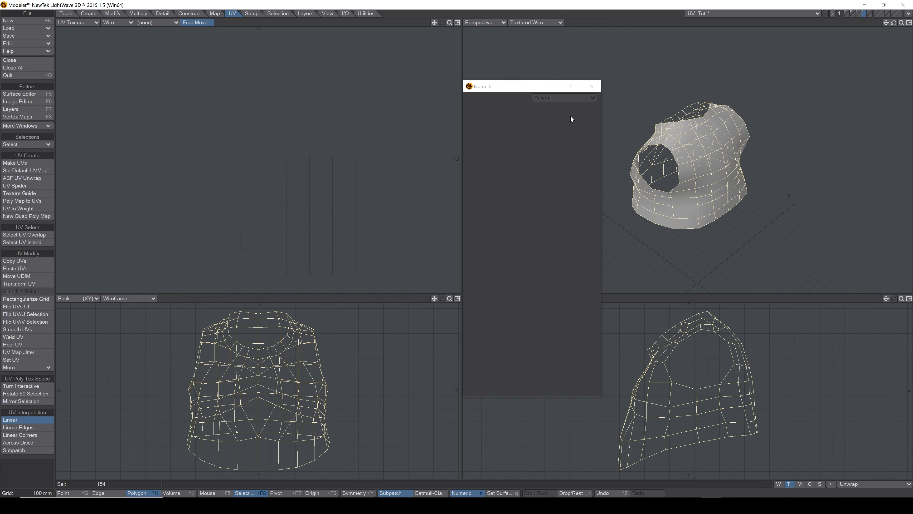
click(634, 94)
key(ctrl+g)
key(space)
click(720, 155)
key(ctrl+l)
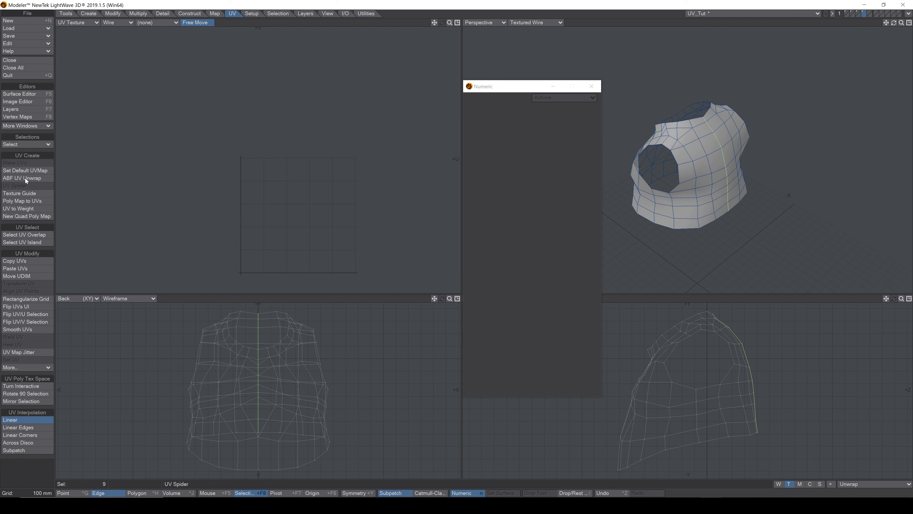
click(51, 187)
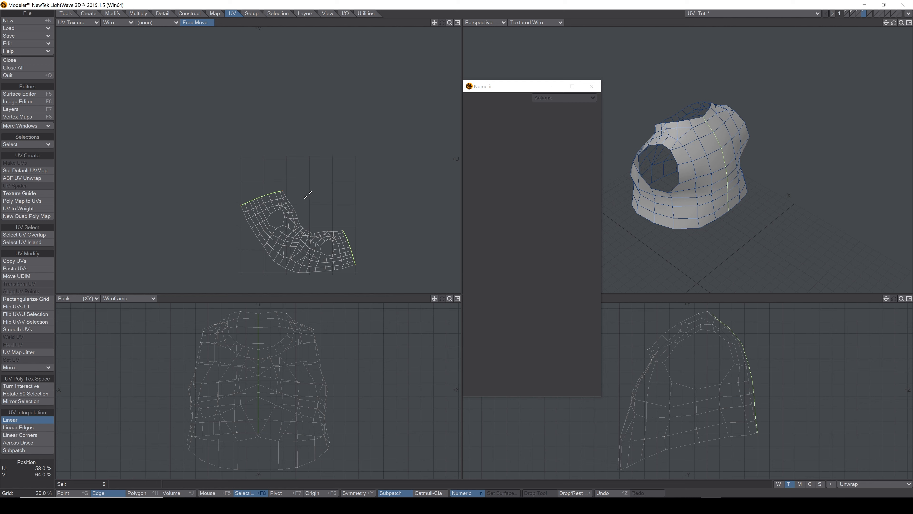
Step: Rotate the torso's UV island level, offset it by 220 mm in X and -140 mm in Y, and unhide the body
key(slash)
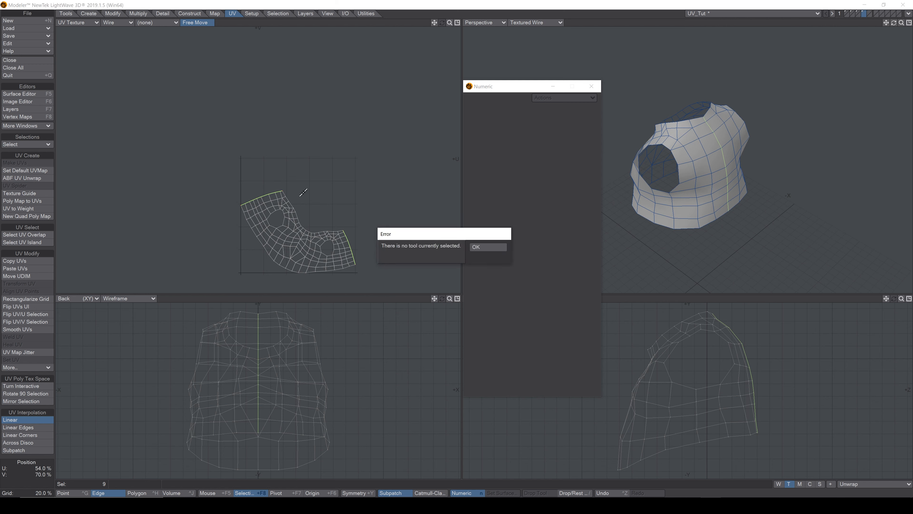
key(Return)
key(y)
ctrl+drag(321, 219, 359, 230)
key(t)
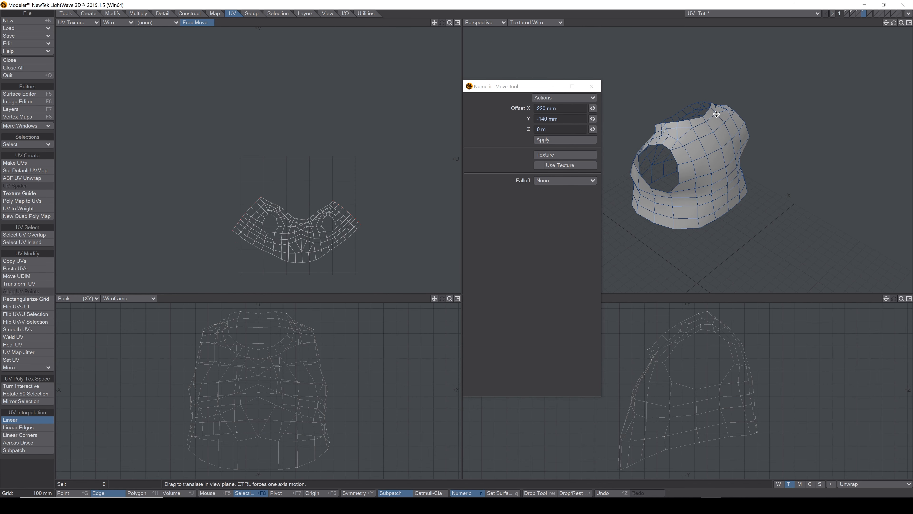
key(backslash)
key(Return)
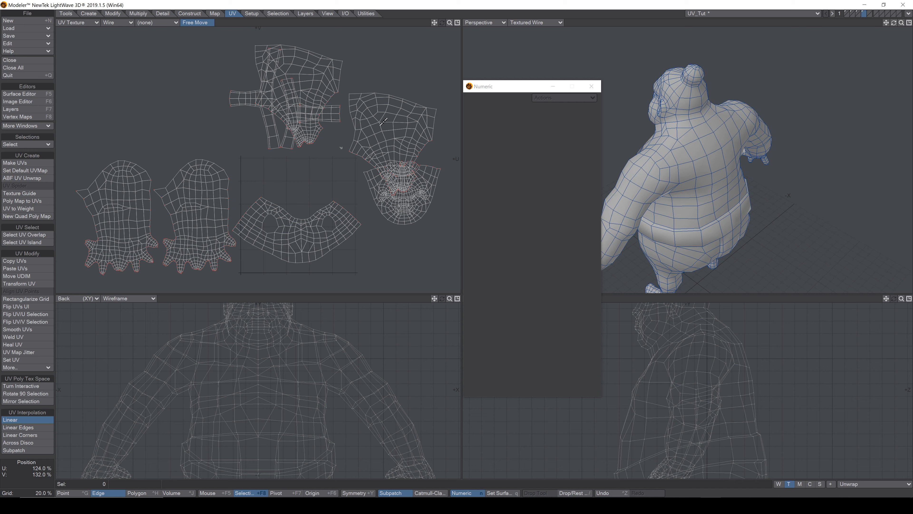
Step: Switch to polygon selection, enlarge the UV viewport to show all the islands, and close the Numeric window
key(ctrl+h)
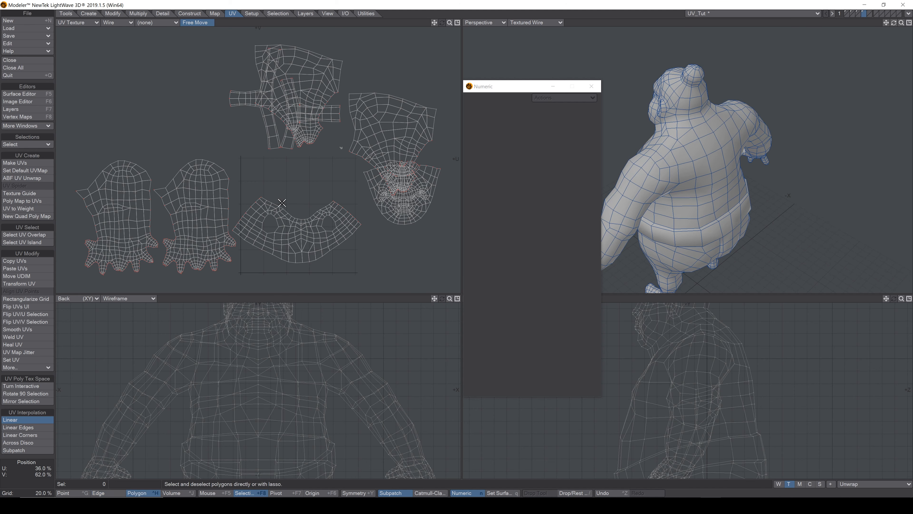
key(KP_0)
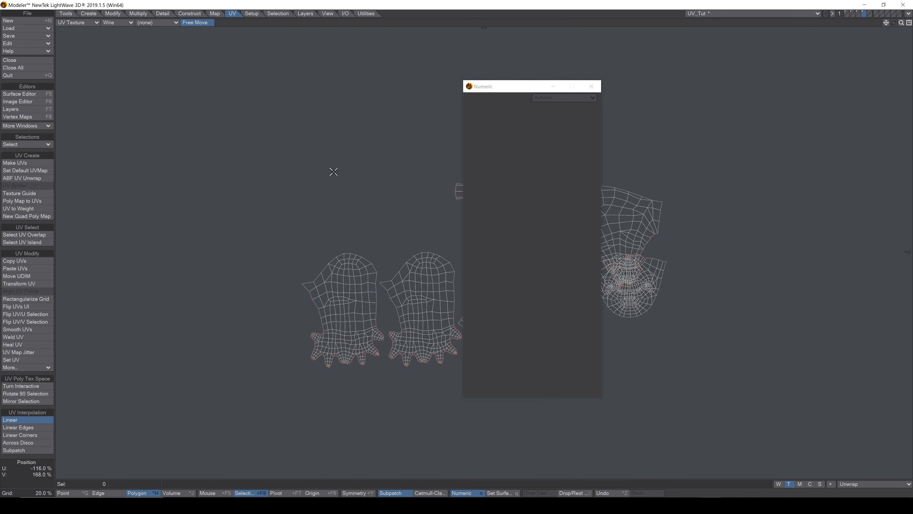
key(period)
drag(500, 89, 94, 108)
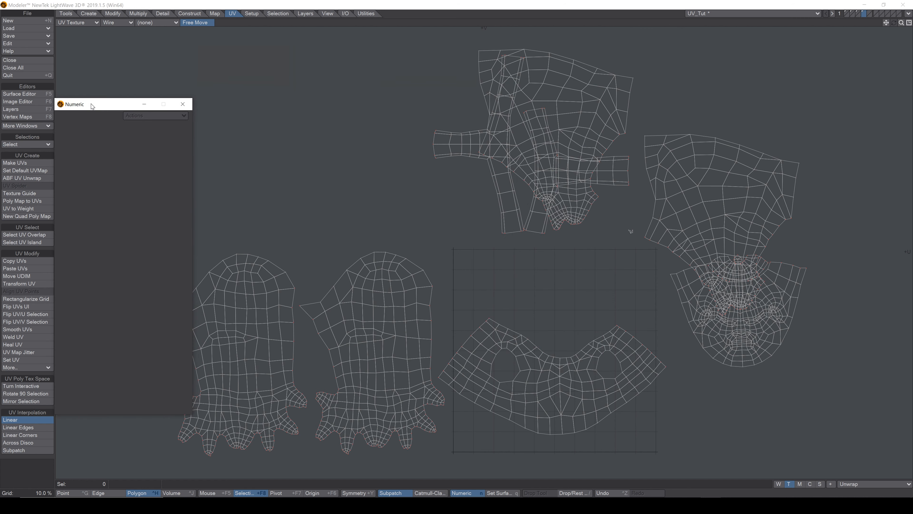
key(n)
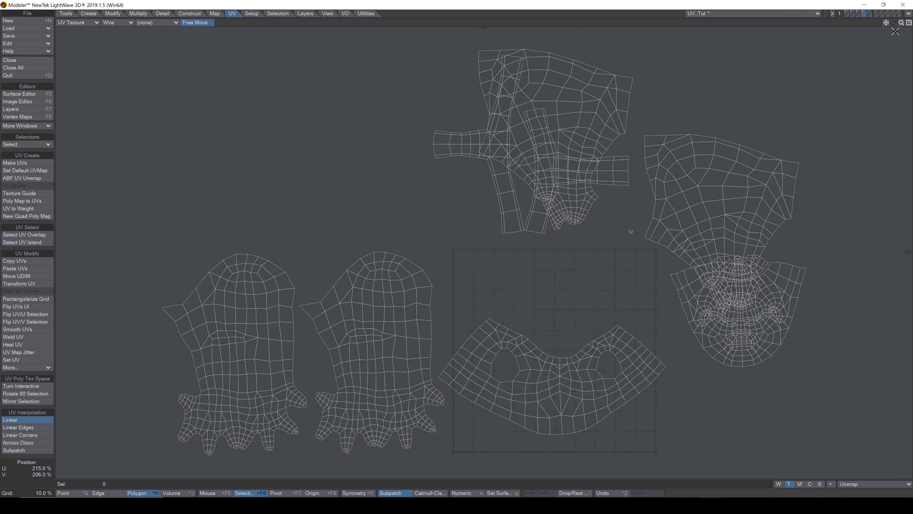
drag(901, 23, 898, 25)
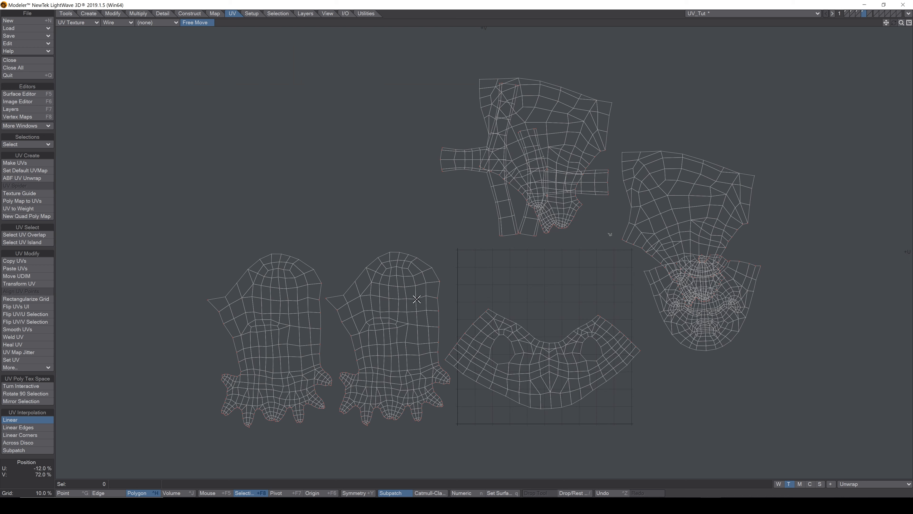
Step: Select the head's whole UV island, move it down clear of the leg island, and return to the four-viewport layout
mouse_move(651, 296)
mouse_down()
mouse_move(671, 308)
mouse_move(669, 380)
mouse_up()
key(bracketright)
key(t)
key(Return)
key(slash)
key(KP_0)
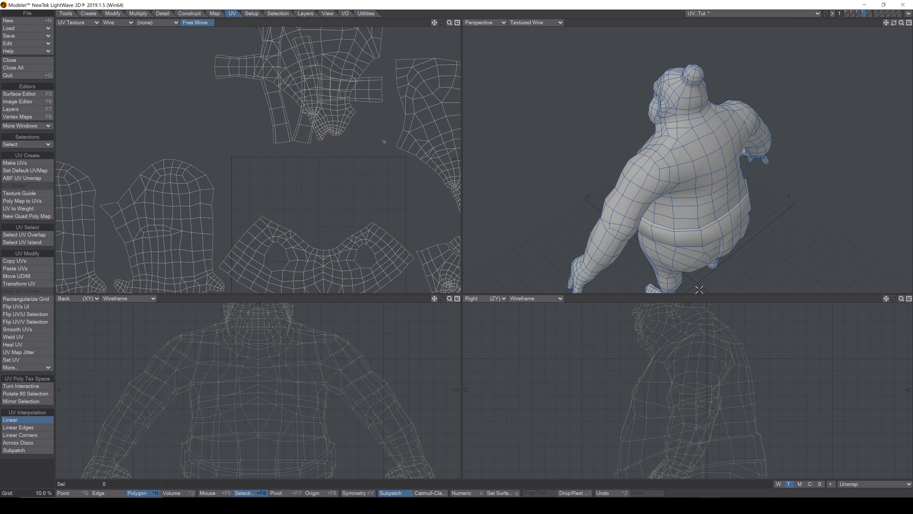
Step: Fit the whole sumo in the views and merge its coincident points
key(a)
key(m)
key(Return)
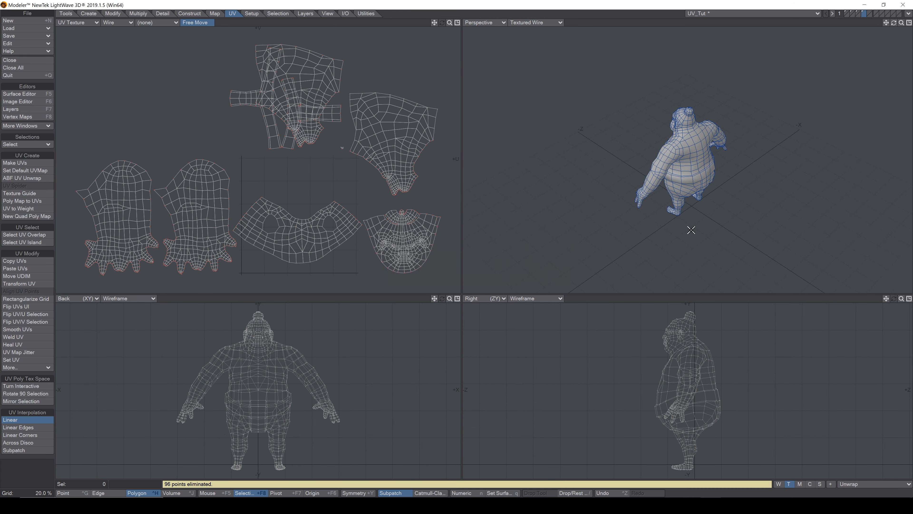
Step: Select an arm polygon and everything connected to it to check that the body is one mesh, and drop the selection
drag(900, 24, 912, 25)
click(643, 173)
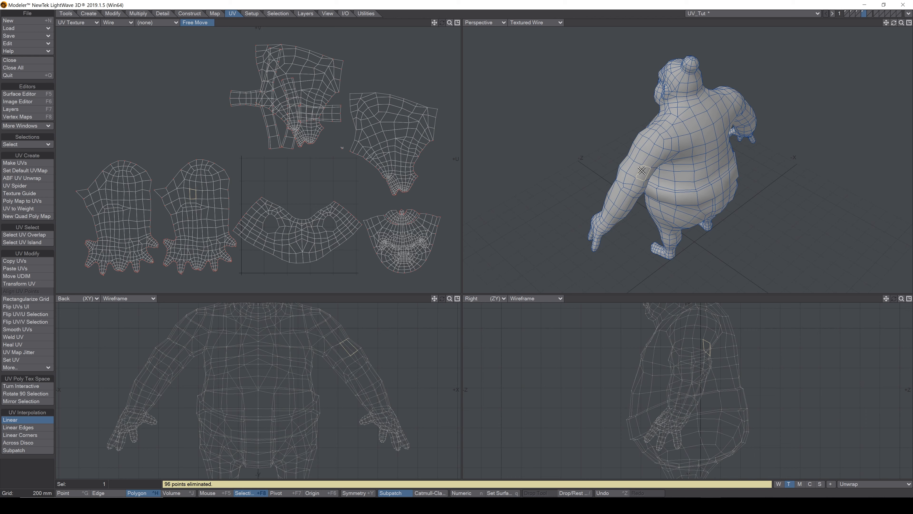
key(bracketright)
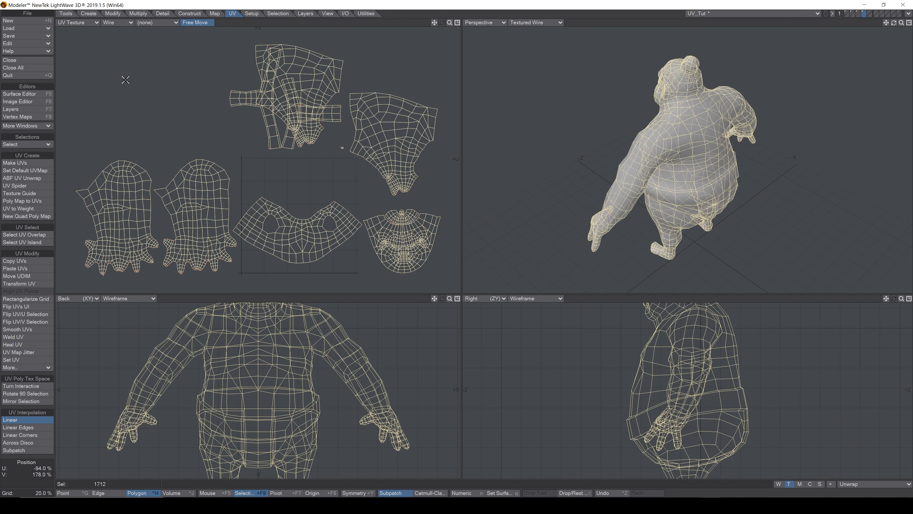
drag(894, 23, 856, 23)
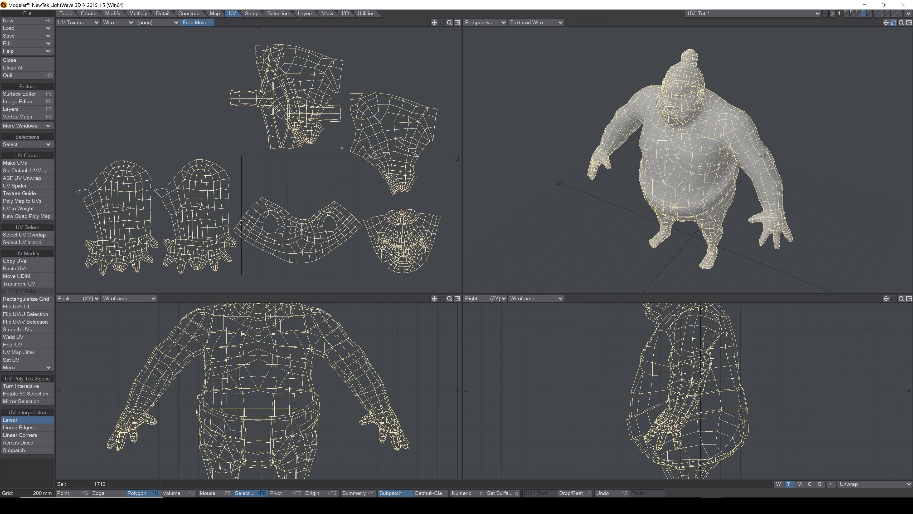
key(slash)
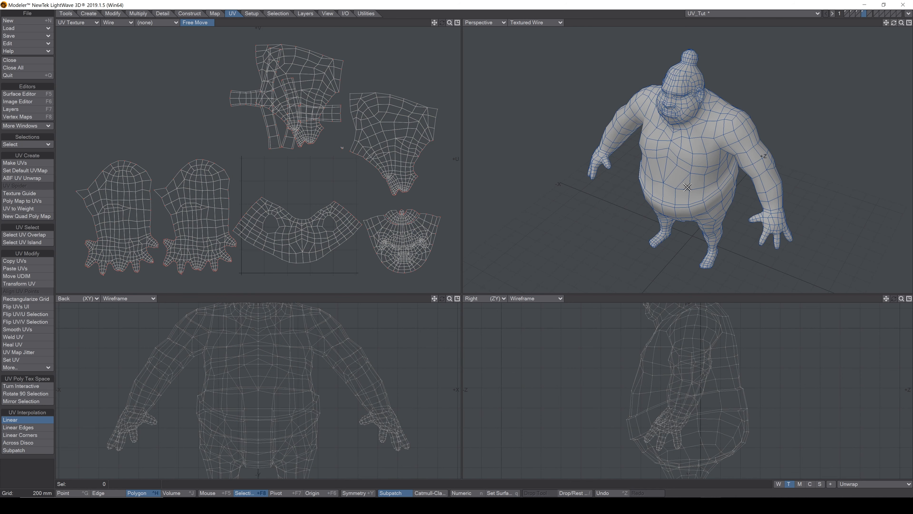
Step: Select the UV island of the arm beside the body island, shift it slightly away from the body, and drop the selection
click(757, 162)
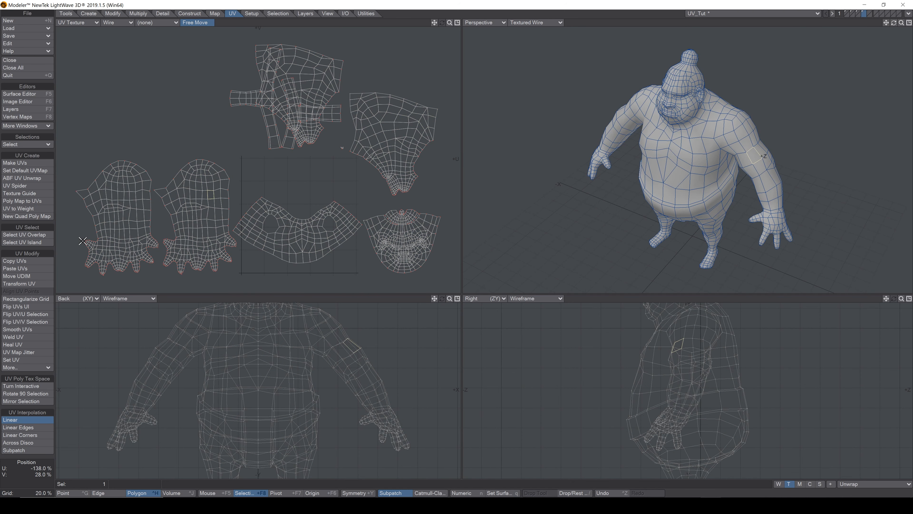
click(22, 242)
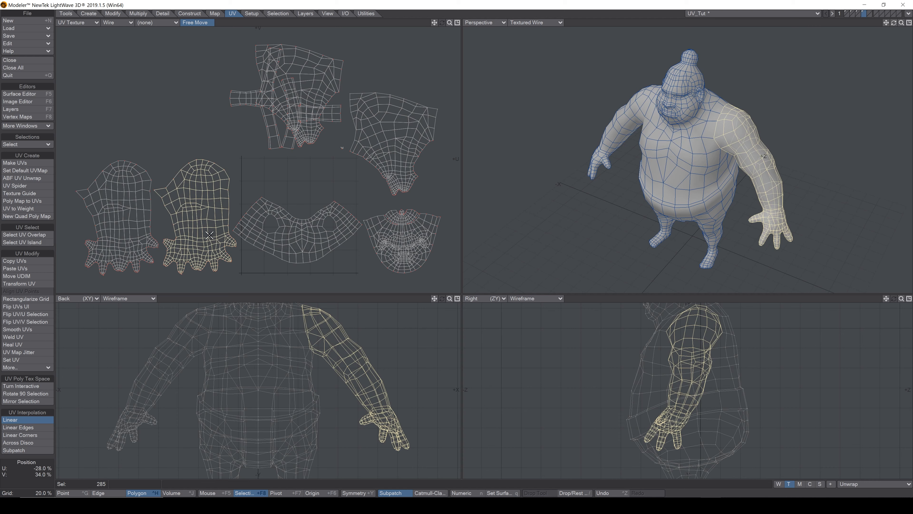
drag(196, 216, 206, 202)
key(Return)
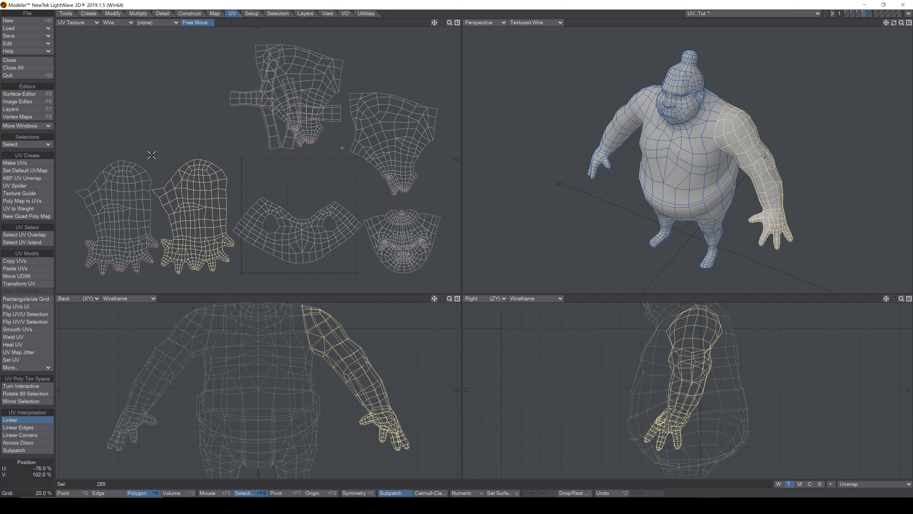
key(slash)
drag(303, 62, 323, 66)
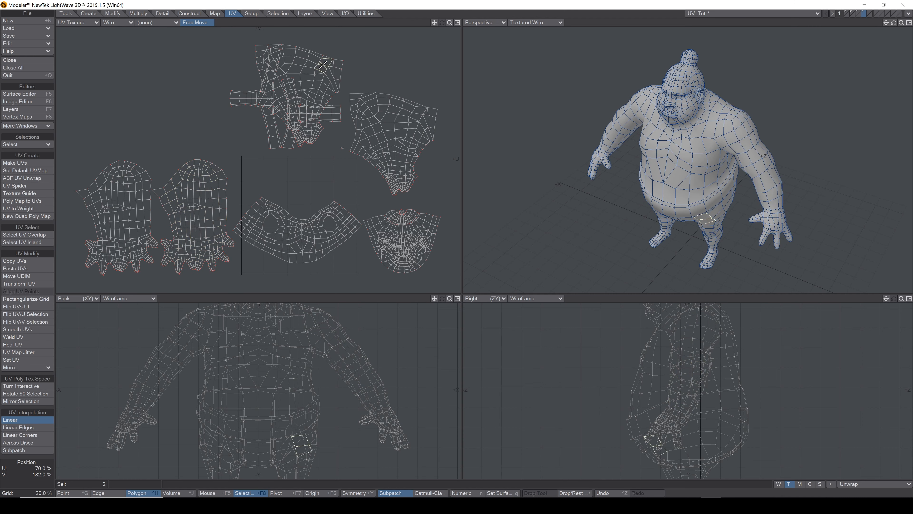
click(44, 242)
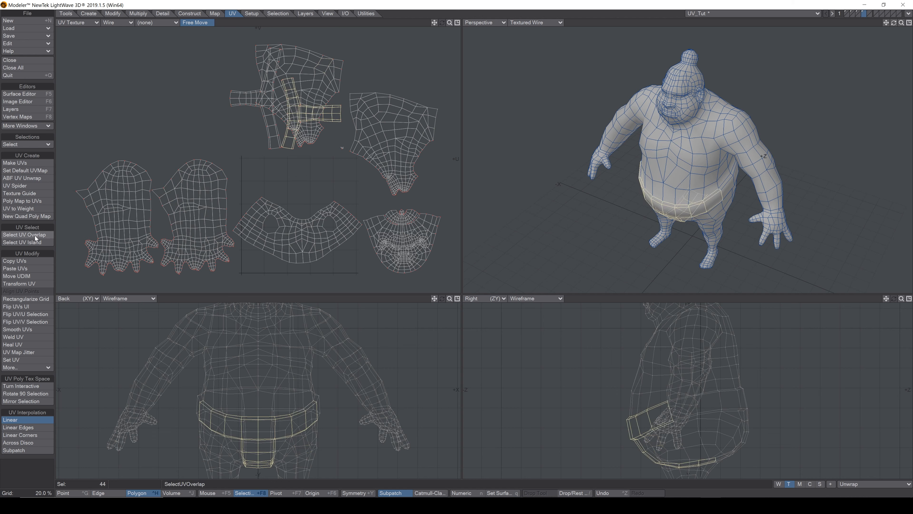
key(ctrl+g)
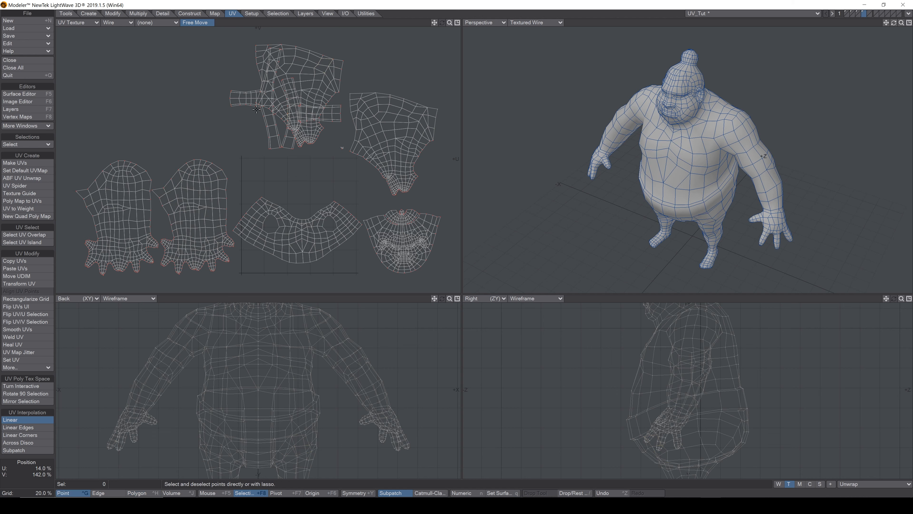
key(ctrl+h)
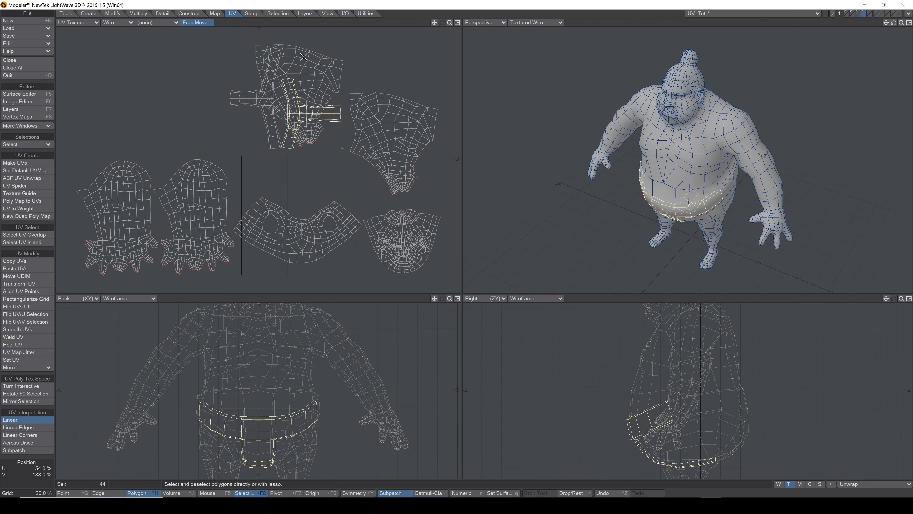
Step: Select the leg's UV island that overlaps the belt pieces, move it into the empty space above the arm islands, and drop the selection
click(304, 56)
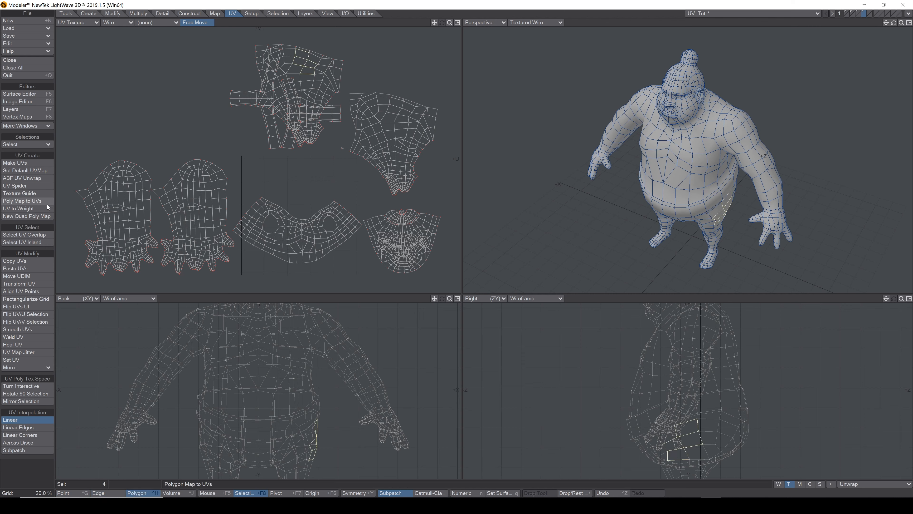
click(36, 242)
drag(334, 98, 206, 105)
mouse_move(112, 46)
right_down()
mouse_move(262, 124)
mouse_move(178, 64)
right_up()
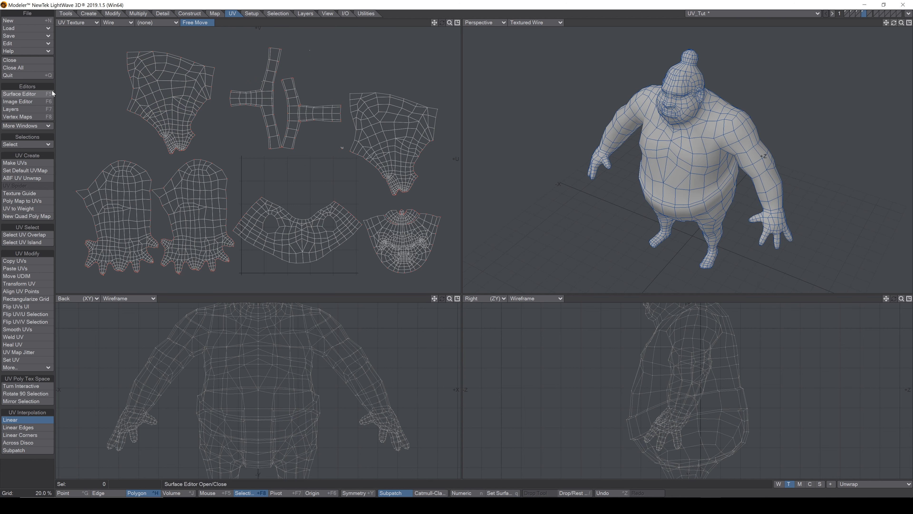
Step: Try packing all UV islands with scaling adjusted to the 3D mesh, a gap size of 128, chart rotation and optimized scaling
click(71, 14)
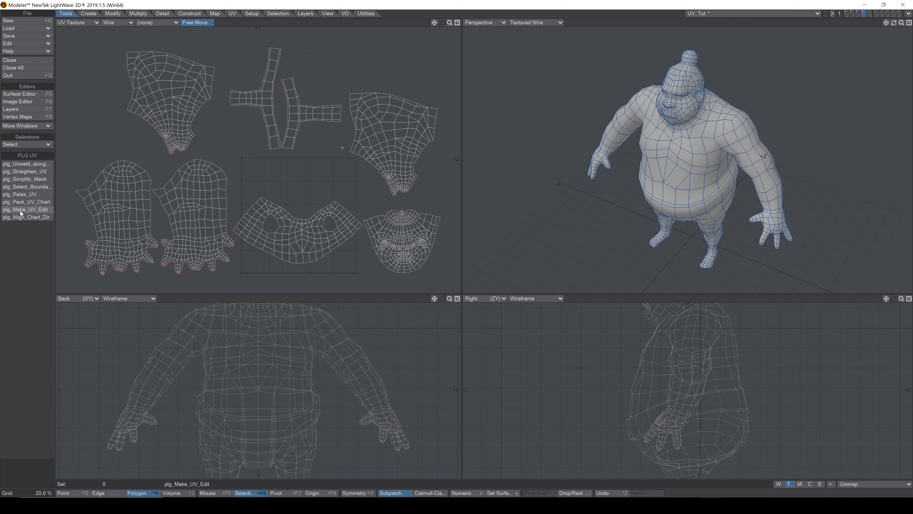
click(26, 201)
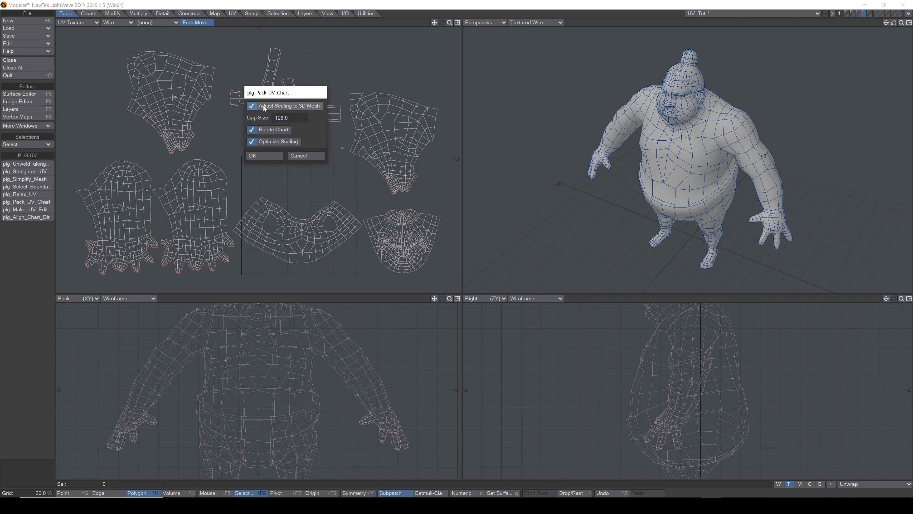
click(268, 155)
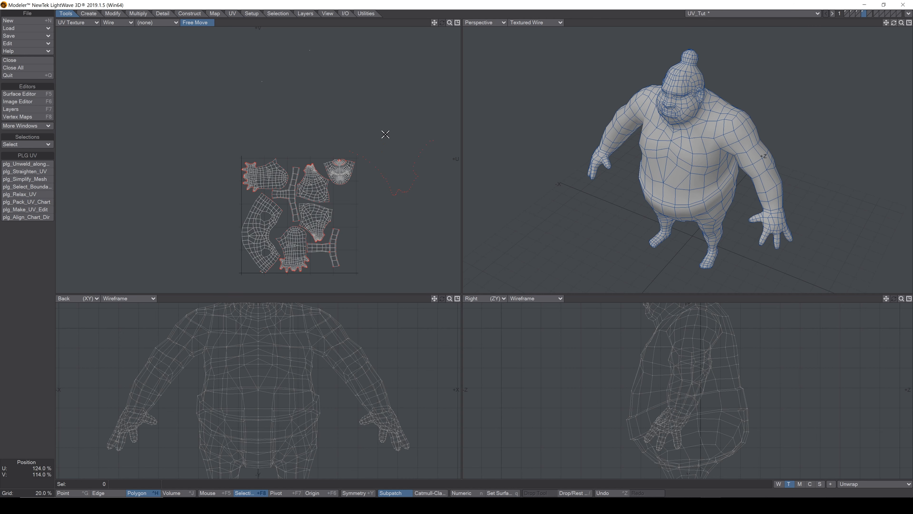
key(a)
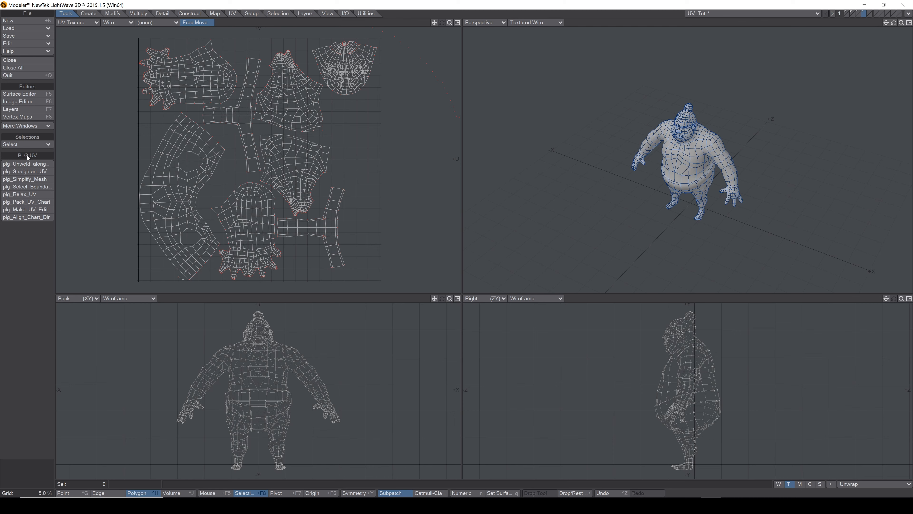
Step: Try aligning the chart directions of the packed islands, and undo both the alignment and the packing
click(28, 217)
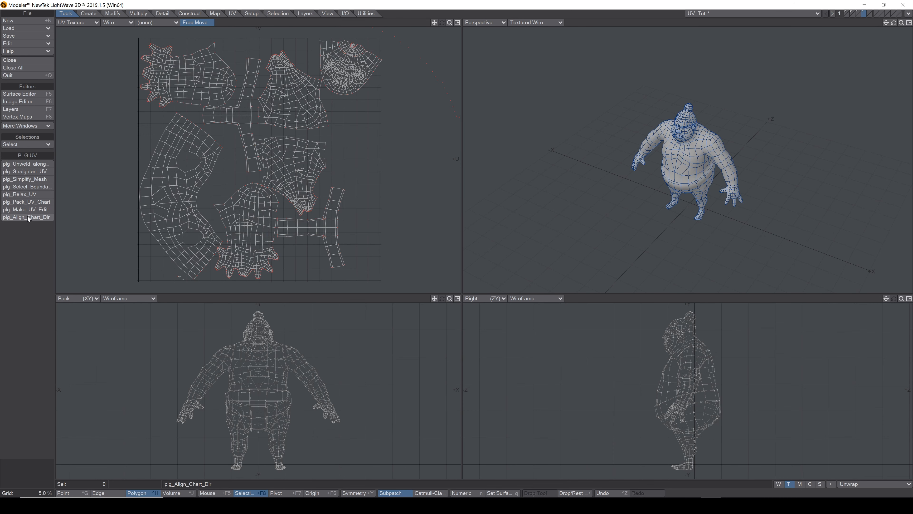
key(ctrl+z)
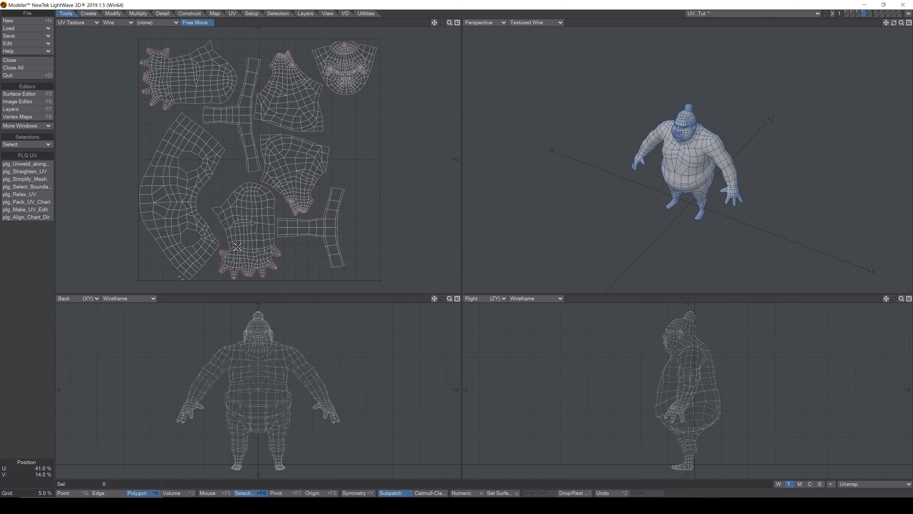
key(ctrl+z)
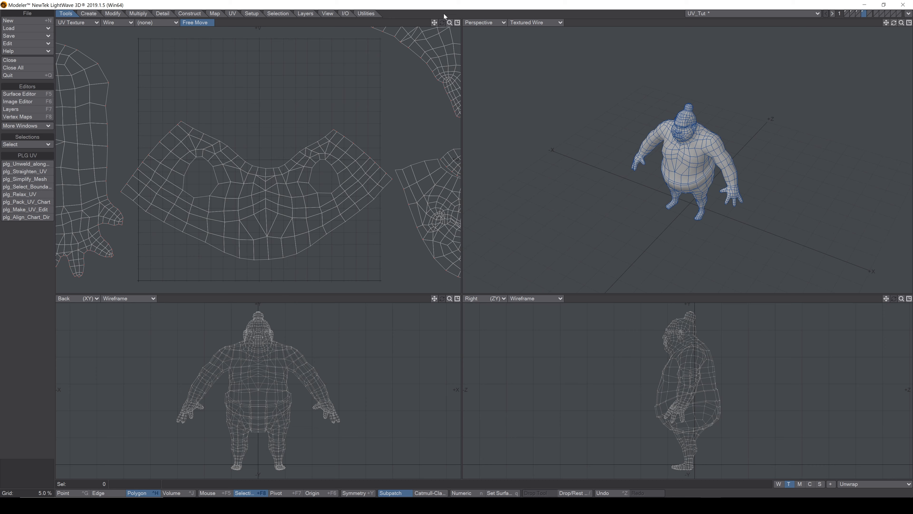
Step: Enlarge the UV viewport to show the whole layout, switch to point selection, and scale all the islands down together
drag(450, 22, 408, 32)
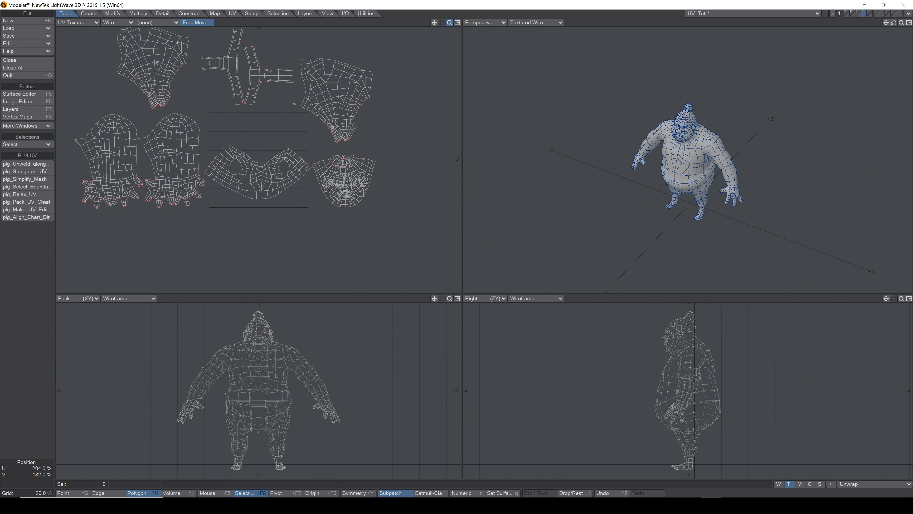
key(KP_0)
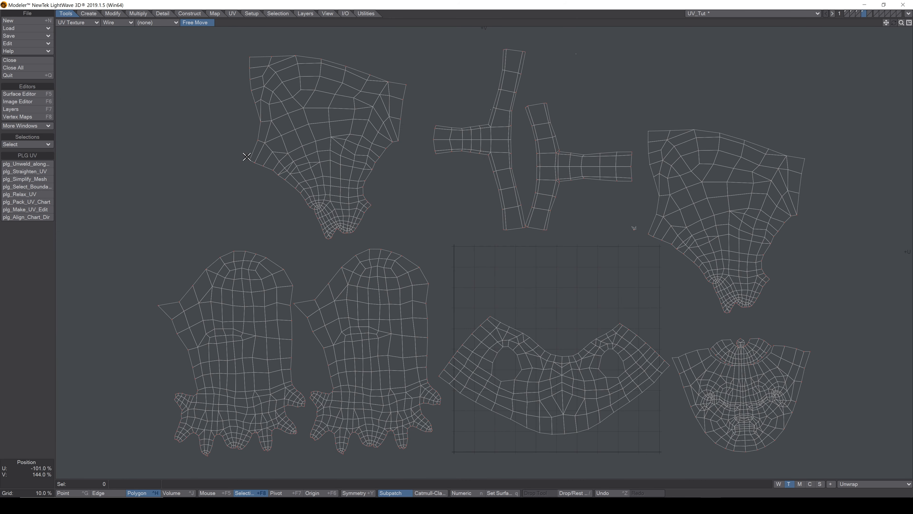
key(ctrl+g)
key(shift+h)
key(Return)
key(ctrl+w)
key(Return)
key(slash)
key(shift+h)
drag(508, 209, 459, 208)
Step: Move the scaled islands over the UV square and adjust their overall size and position by hand
key(t)
drag(516, 230, 617, 223)
key(shift+h)
drag(511, 231, 538, 231)
key(t)
drag(560, 342, 563, 344)
key(Return)
Step: Select all points of the leg island above the head island and stack it on top of the matching leg island
mouse_move(471, 251)
right_down()
mouse_move(471, 310)
mouse_move(523, 356)
mouse_move(570, 280)
mouse_move(542, 289)
right_up()
drag(542, 288, 536, 252)
mouse_move(527, 241)
right_down()
mouse_move(544, 381)
mouse_move(574, 288)
right_up()
right_drag(670, 306, 673, 339)
mouse_move(704, 379)
right_down()
mouse_move(756, 384)
mouse_move(736, 278)
right_up()
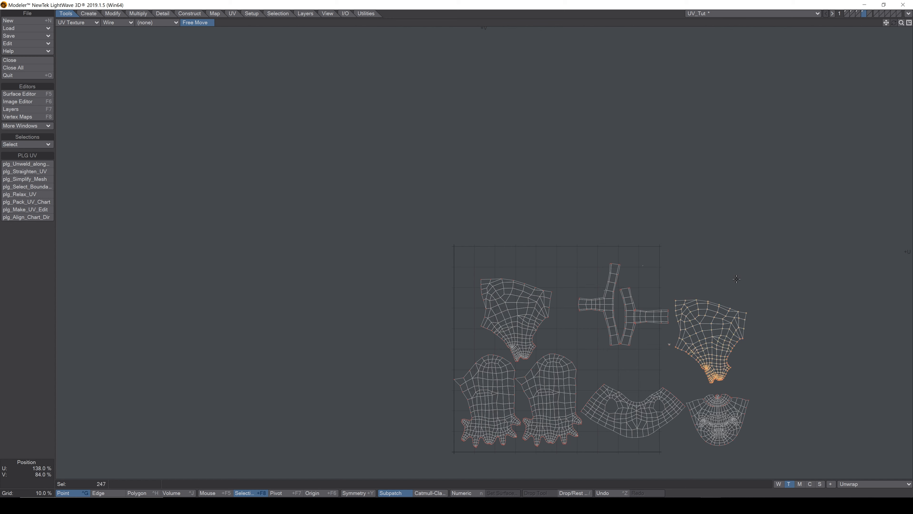
key(t)
drag(752, 302, 558, 281)
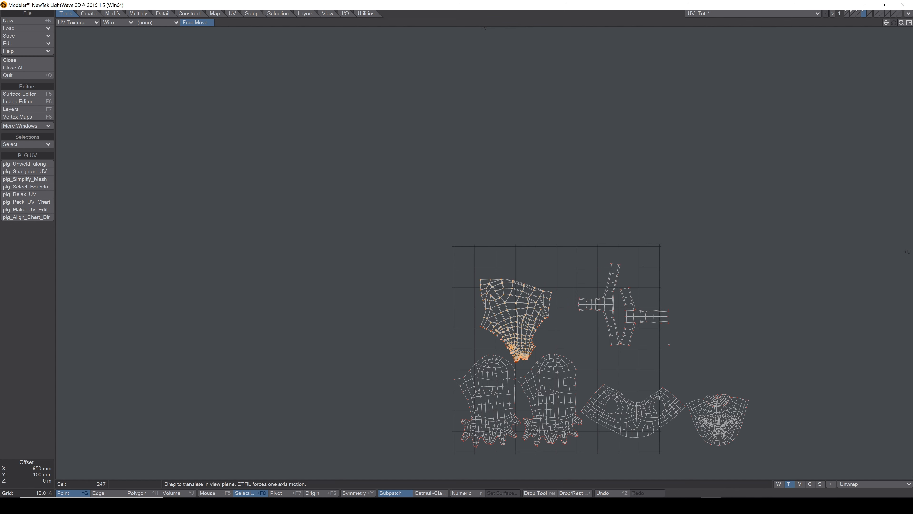
Step: Return to the four-viewport layout, undo the leg island's move, and drop the point selection
key(KP_0)
key(a)
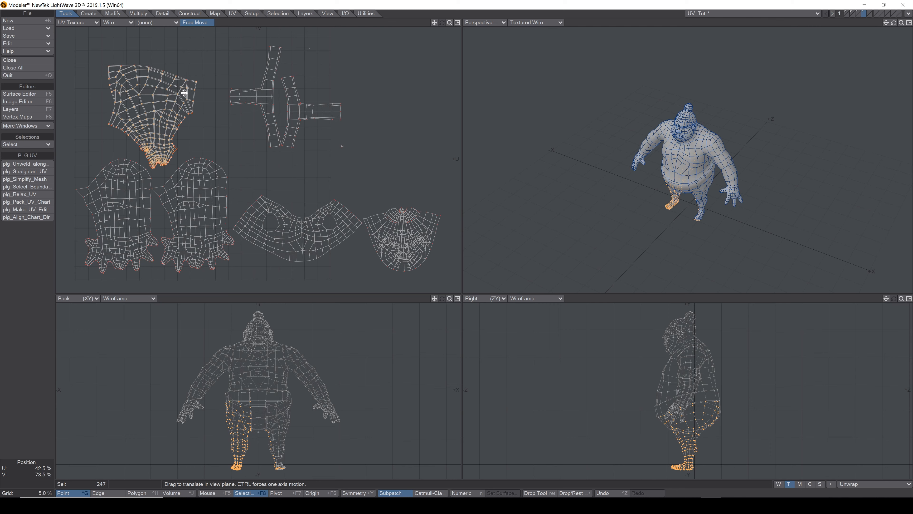
key(ctrl+z)
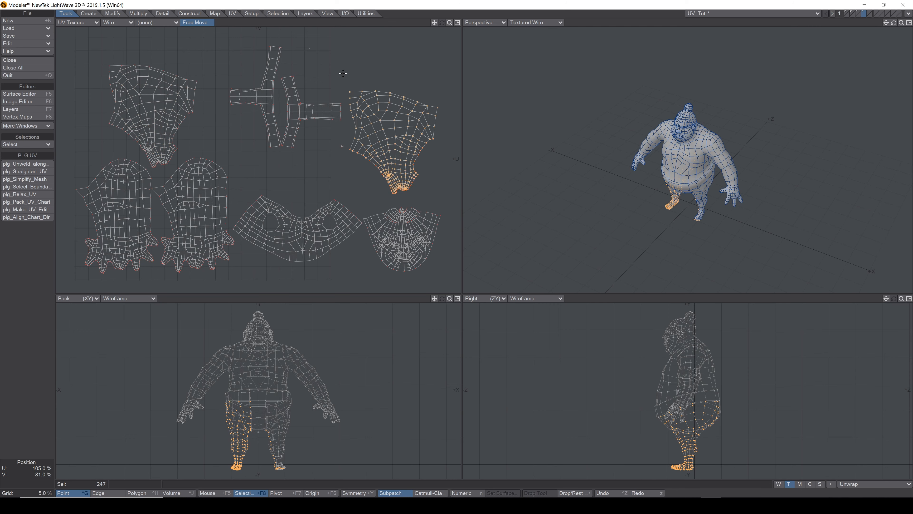
click(356, 152)
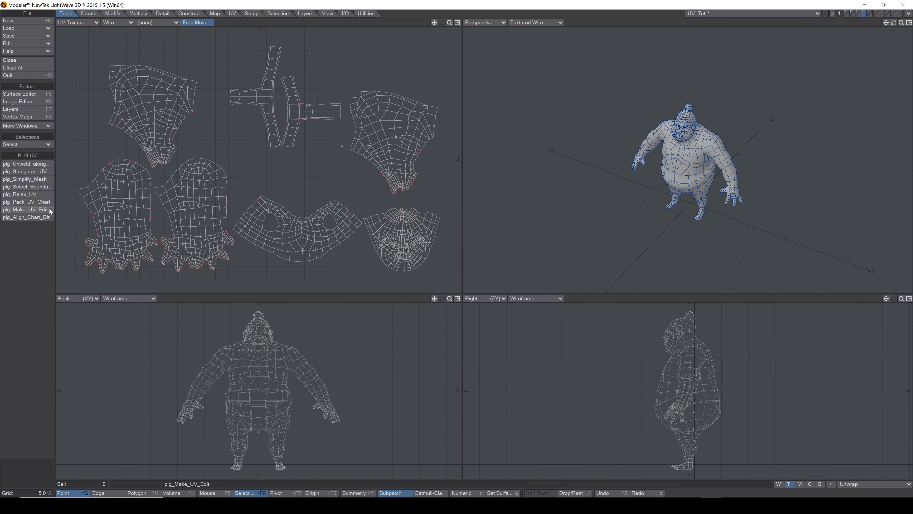
Step: Pack all the UV islands with a gap size of 96, scaling adjusted to the 3D mesh, chart rotation and optimized scaling
click(32, 202)
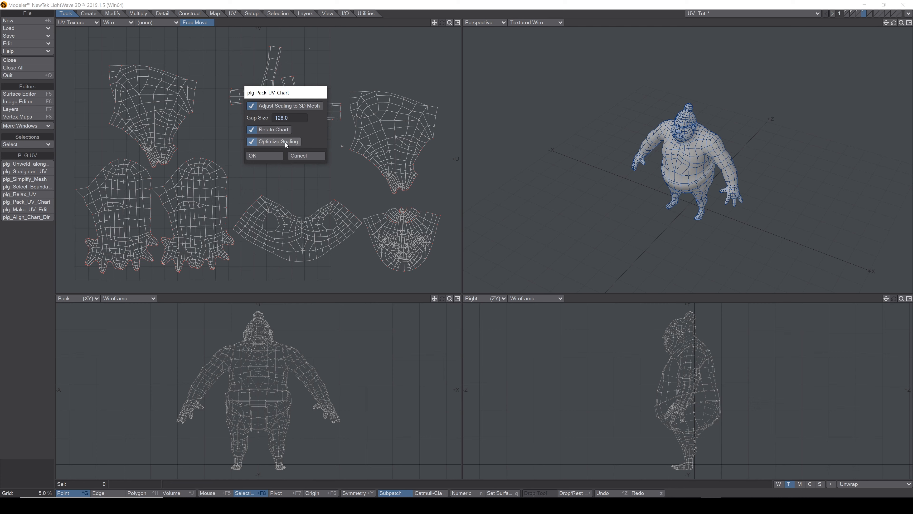
text(96.0)
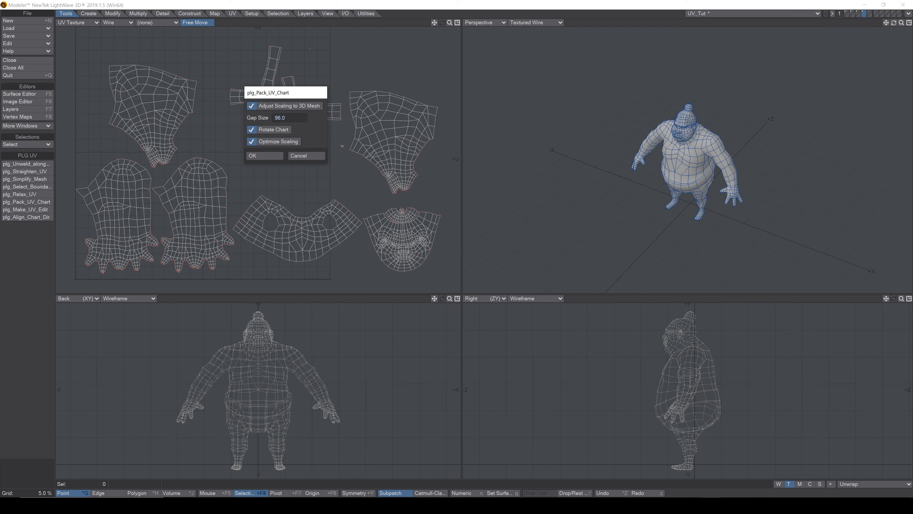
click(272, 154)
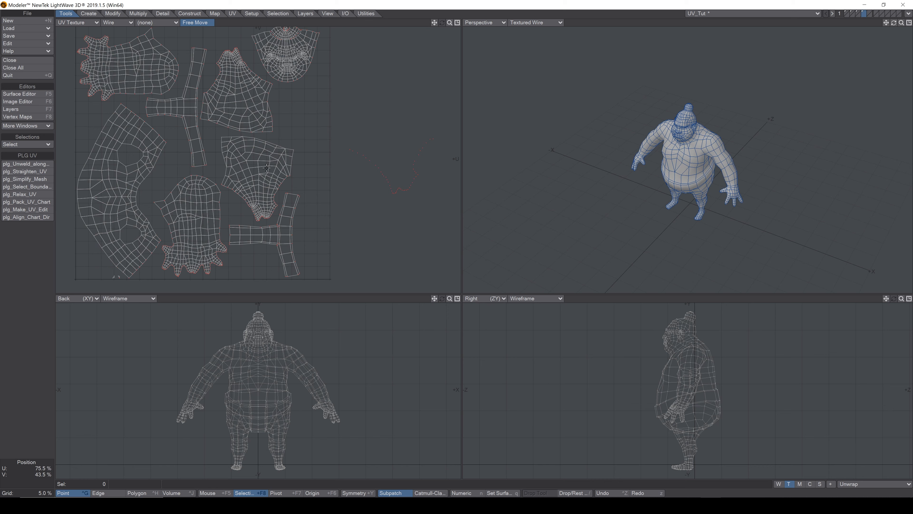
Step: Select the stray points outside the UV square, clear their UV map values, and switch to polygon selection
key(ctrl+h)
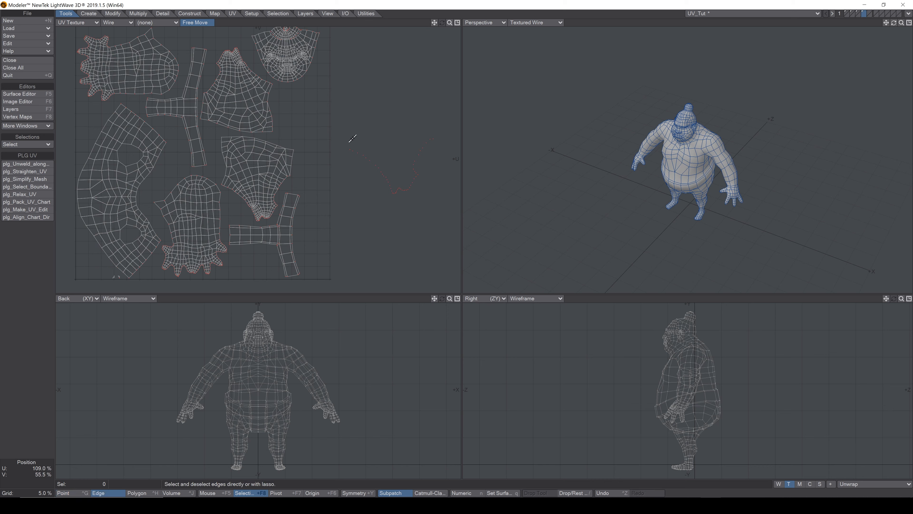
key(ctrl+g)
mouse_move(353, 133)
right_down()
mouse_move(344, 187)
mouse_move(457, 139)
right_up()
click(215, 13)
click(13, 178)
key(ctrl+h)
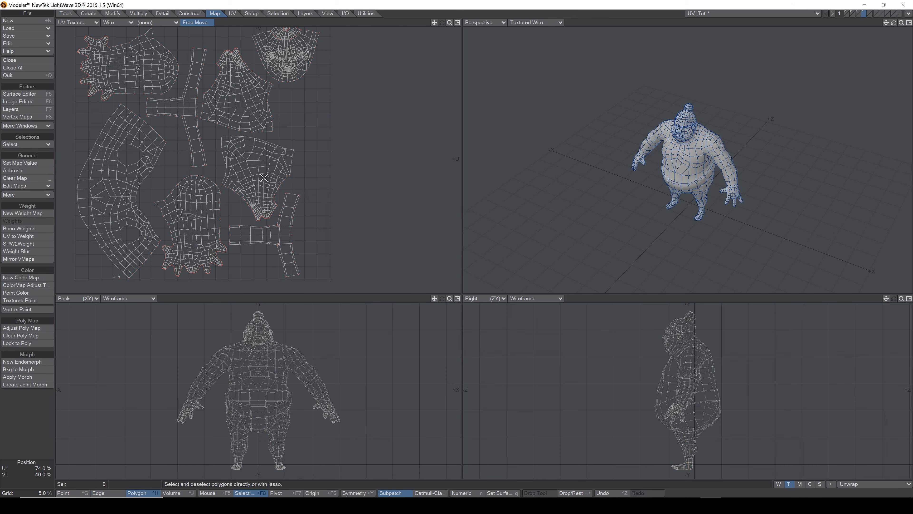
Step: Examine the packed island layout in an enlarged UV viewport, return to the four-viewport layout, and look closer at the sumo
key(KP_0)
key(a)
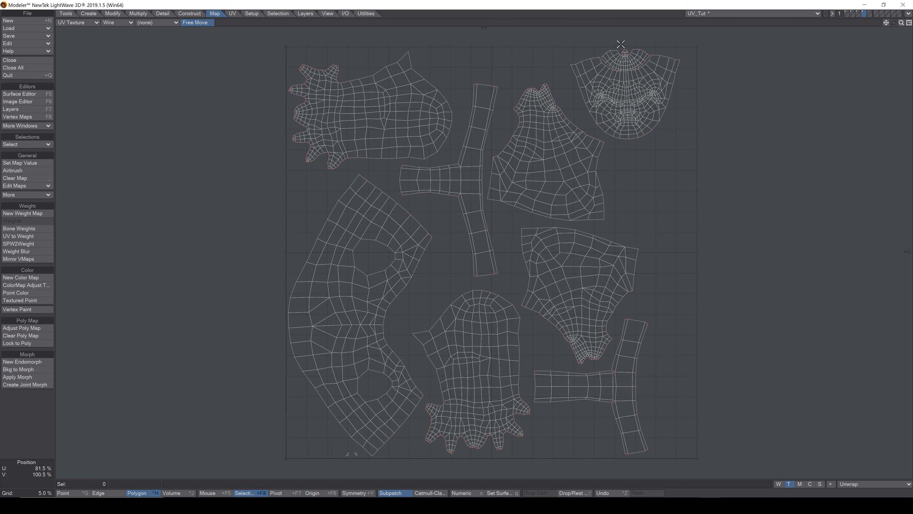
mouse_move(902, 23)
mouse_down()
mouse_move(877, 23)
mouse_move(888, 23)
mouse_up()
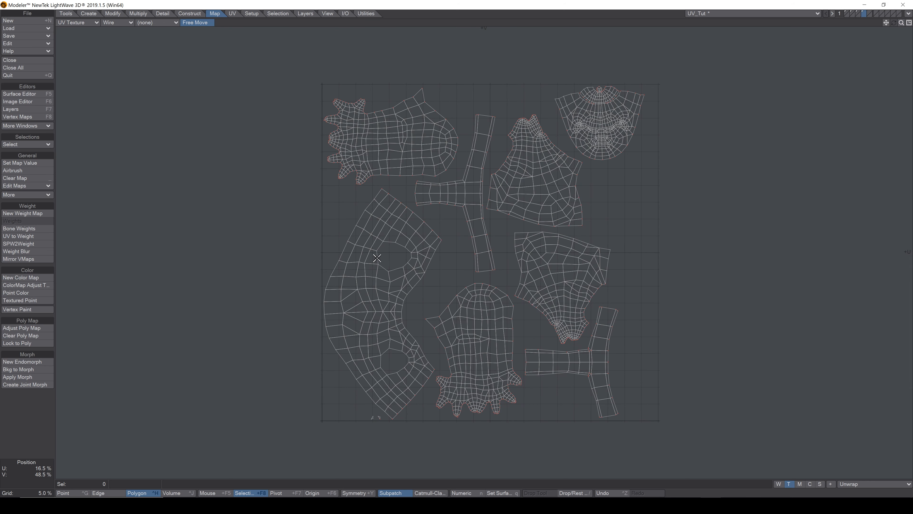
key(KP_0)
key(a)
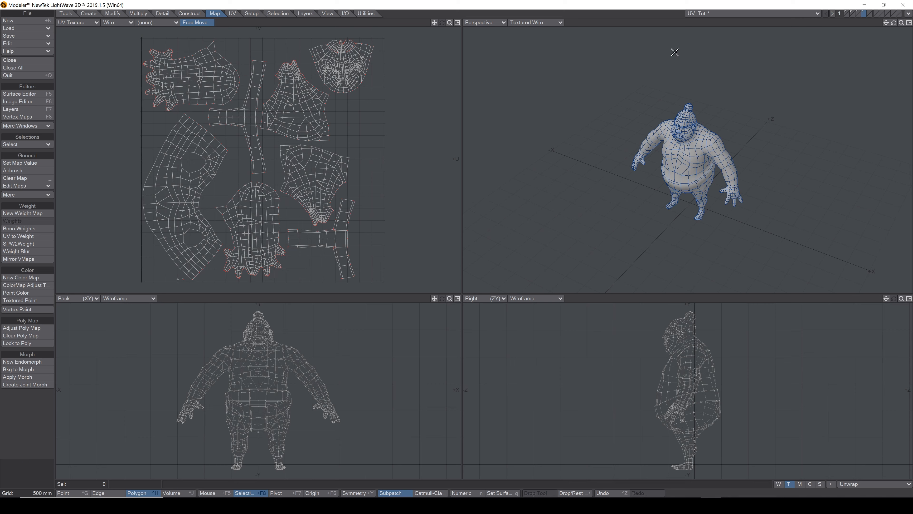
mouse_move(901, 23)
mouse_down()
mouse_move(911, 23)
mouse_move(893, 23)
mouse_move(909, 11)
mouse_up()
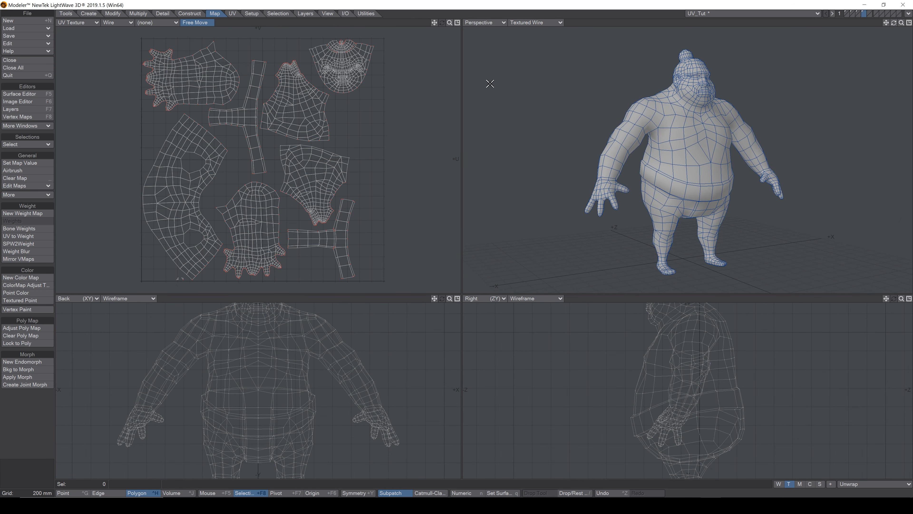